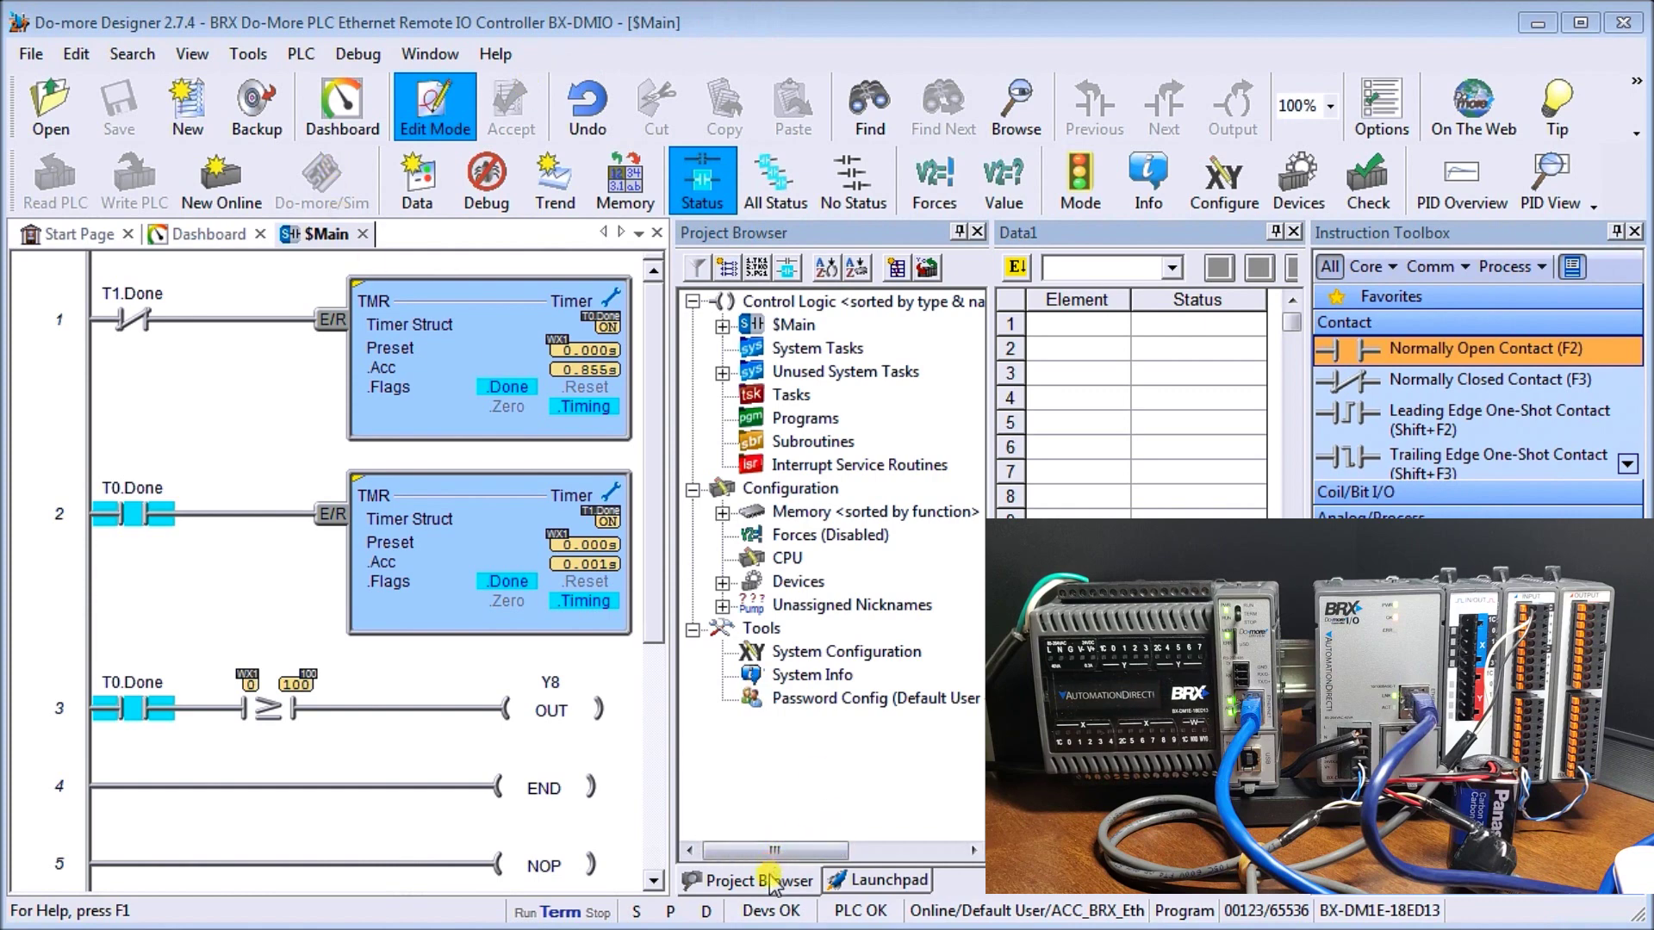
# Launch the NetEdit 3 application from the Launchpad's application list
pyautogui.click(862, 887)
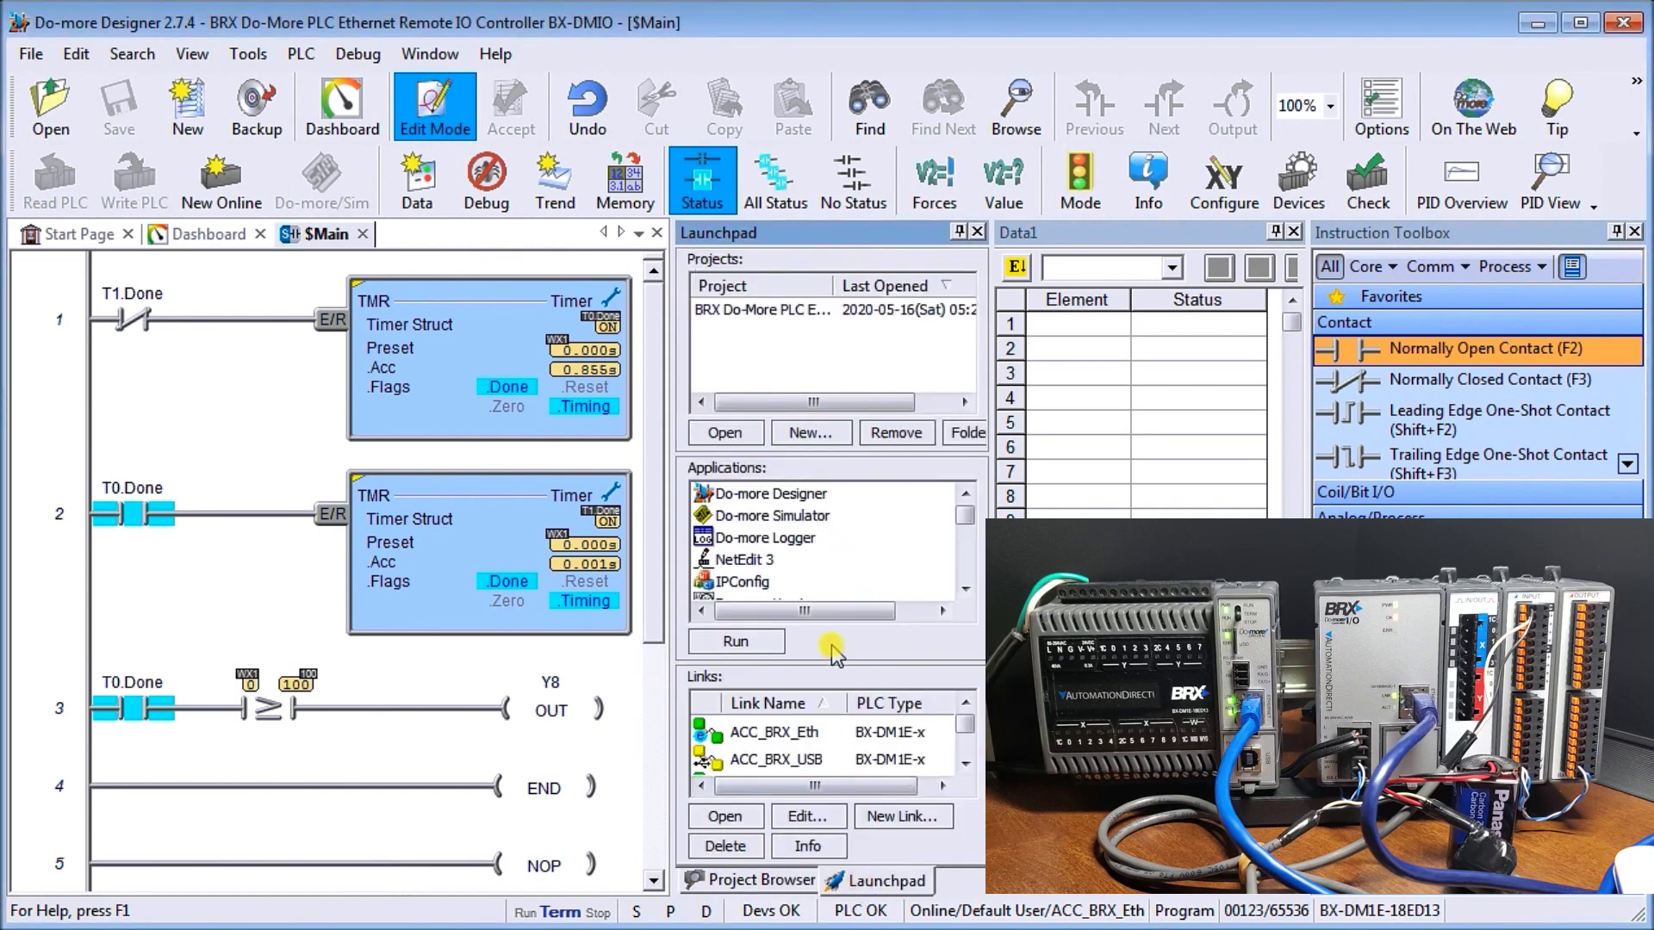
pyautogui.click(764, 568)
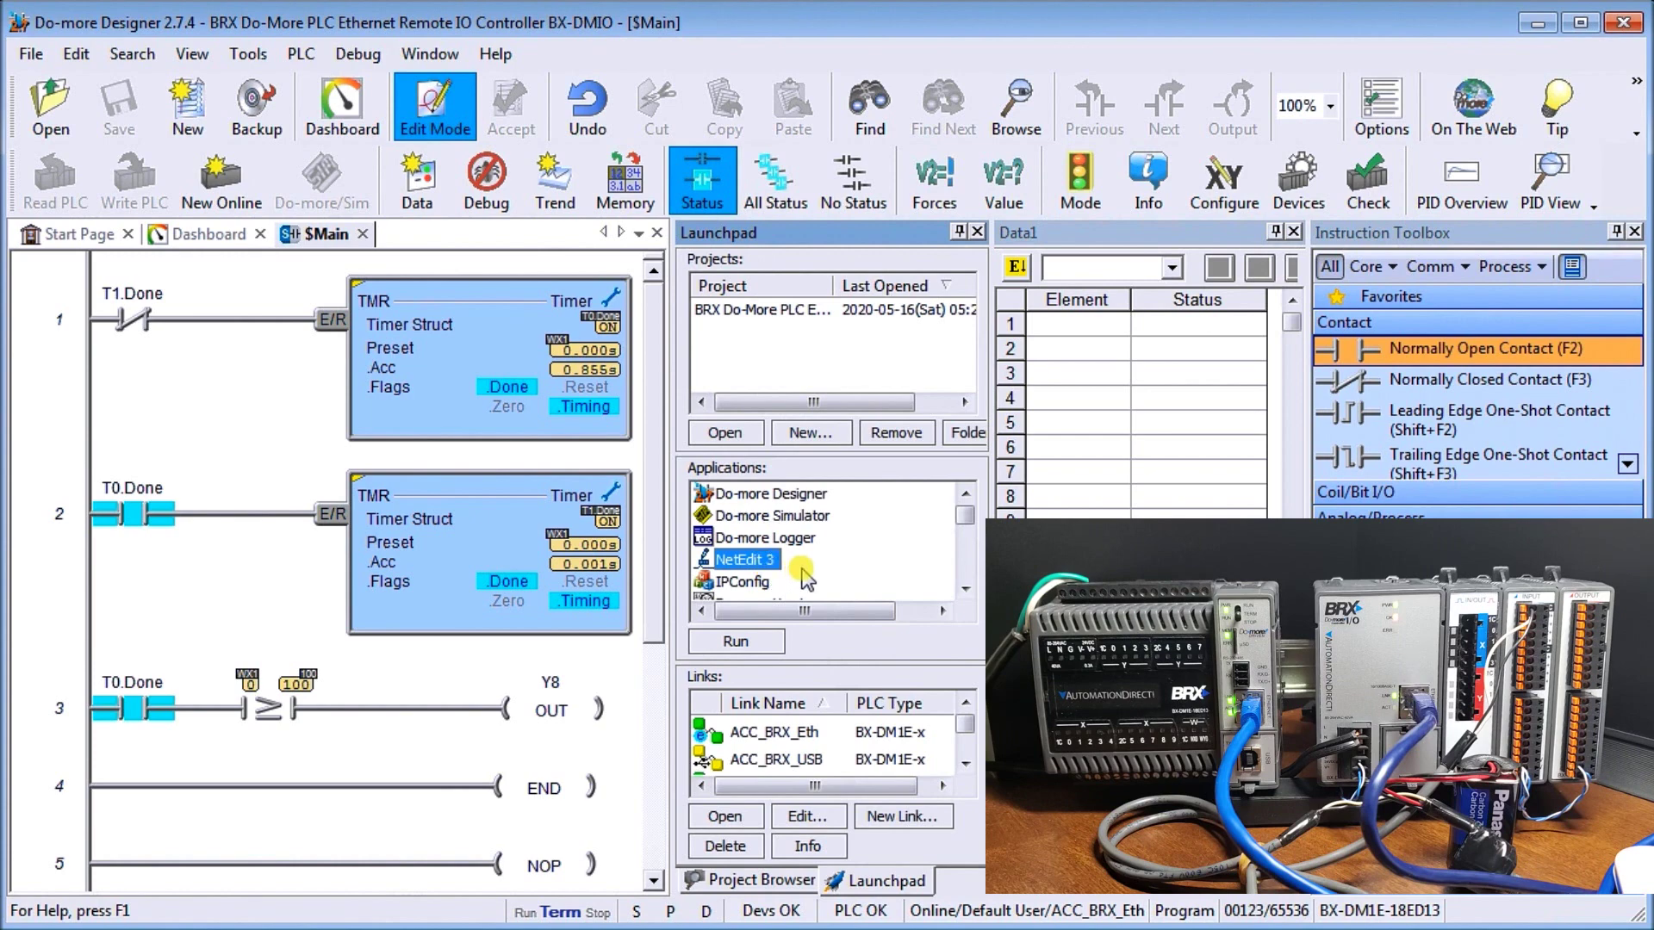
pyautogui.doubleClick(745, 560)
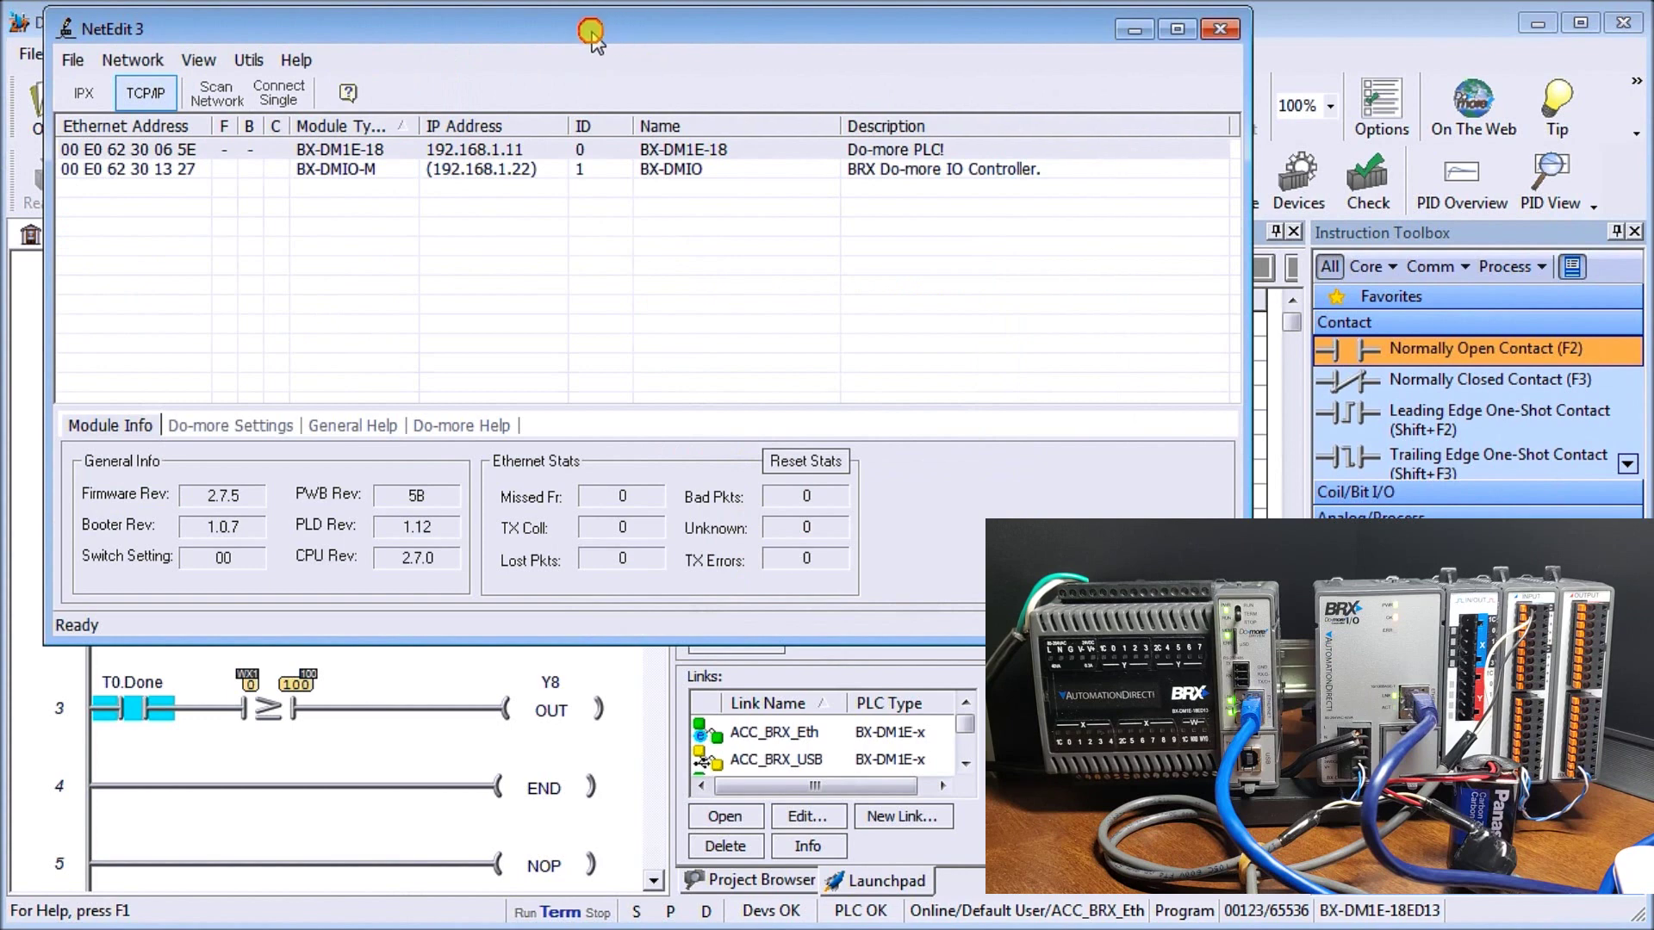
pyautogui.moveTo(590, 34); pyautogui.dragTo(565, 39)
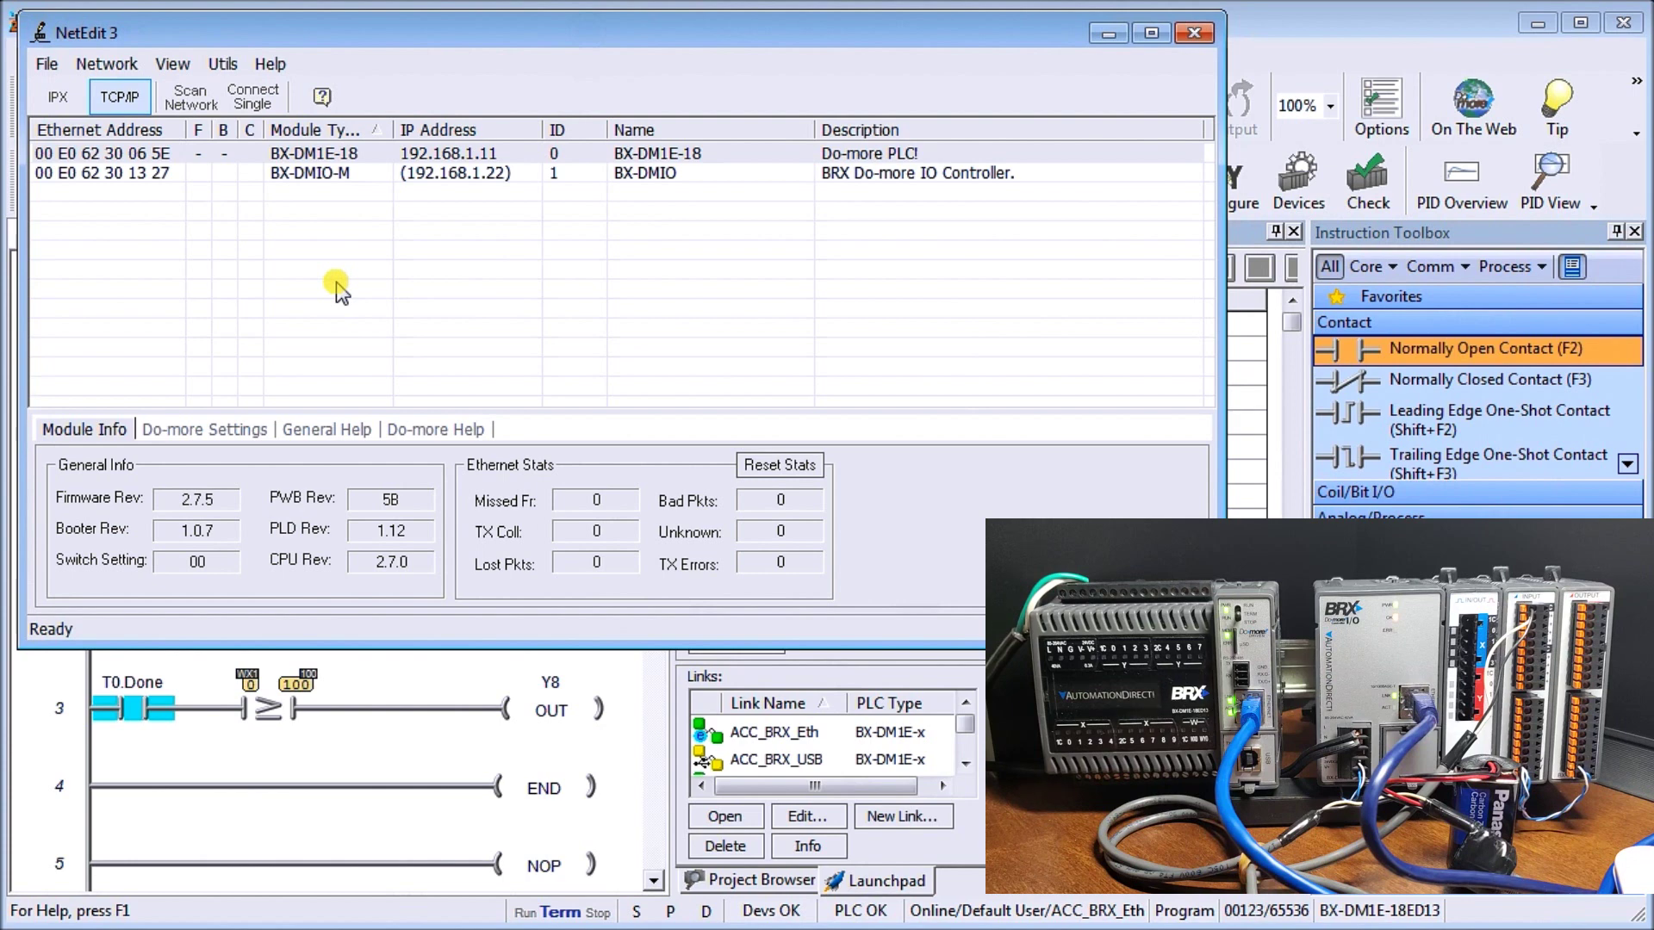
# Examine the module information, settings and help available for the BX-DM1E-18 PLC and the BX-DMIO-M controller
pyautogui.click(190, 157)
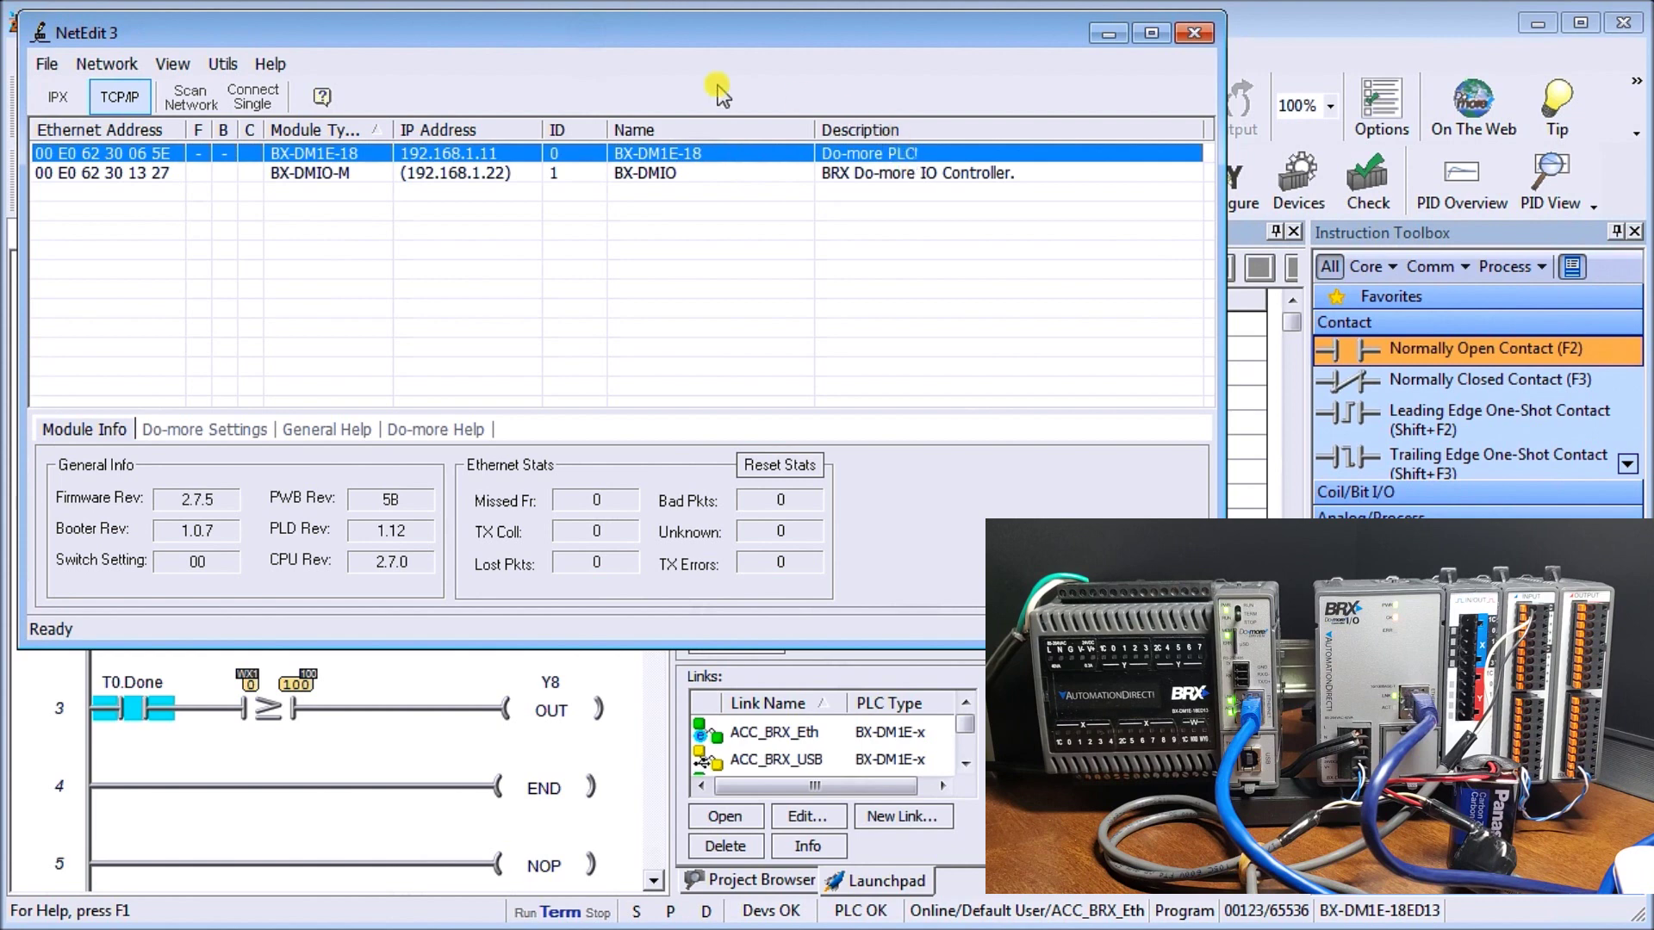
pyautogui.click(317, 175)
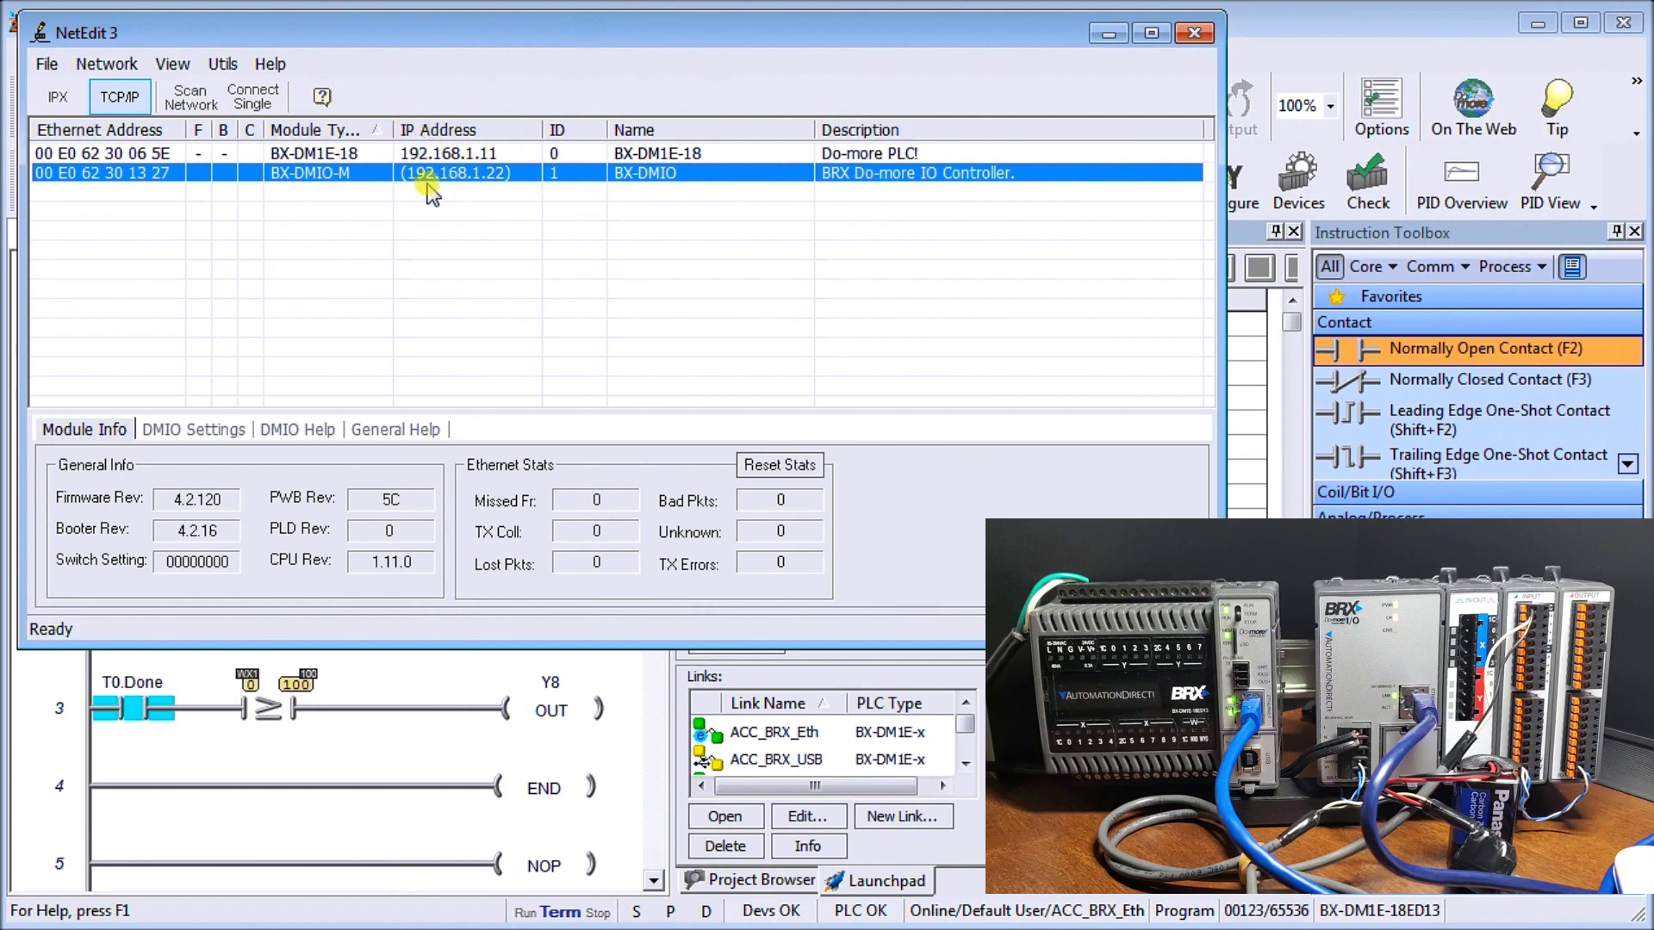
pyautogui.click(329, 153)
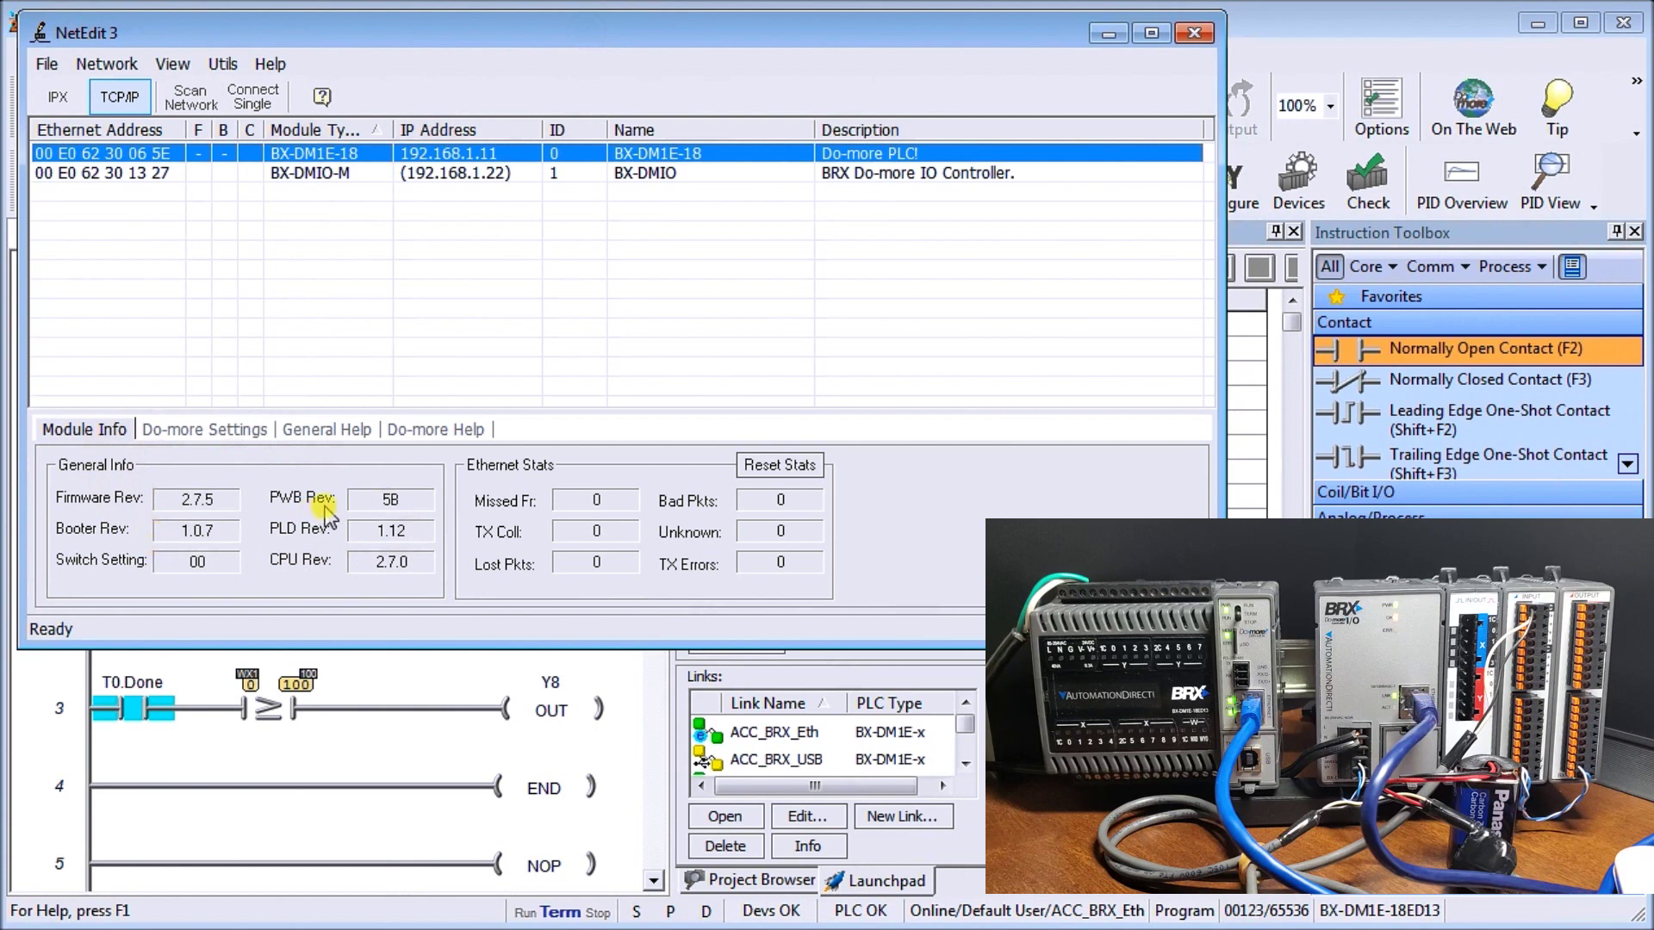
pyautogui.click(215, 436)
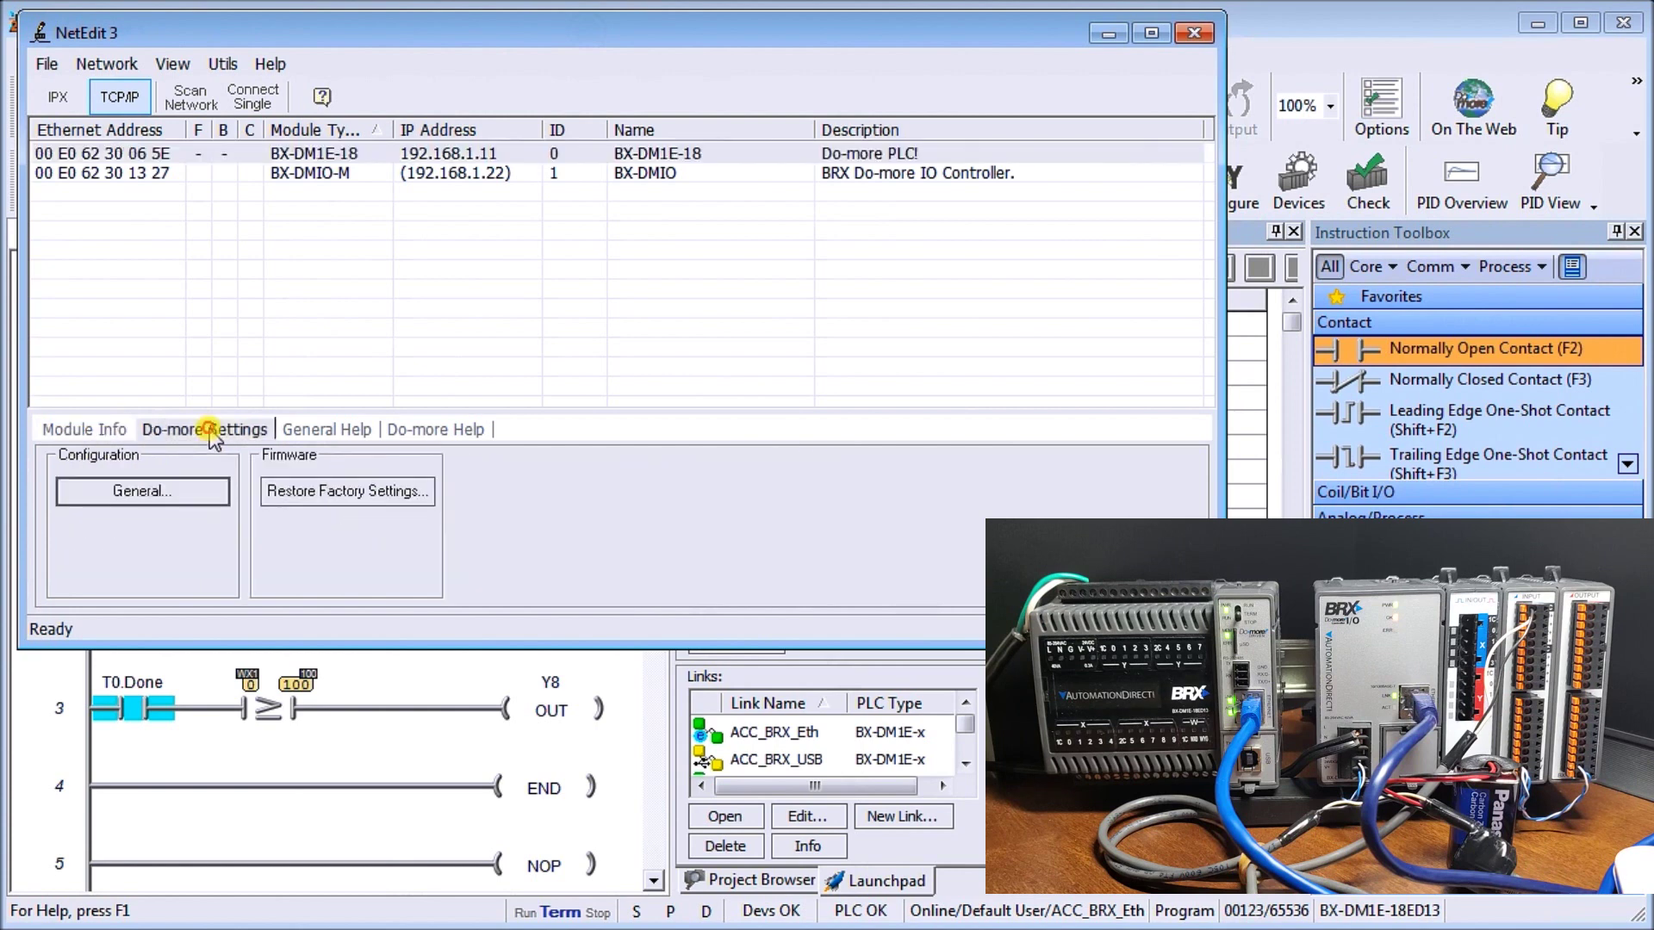
pyautogui.click(293, 434)
pyautogui.click(421, 433)
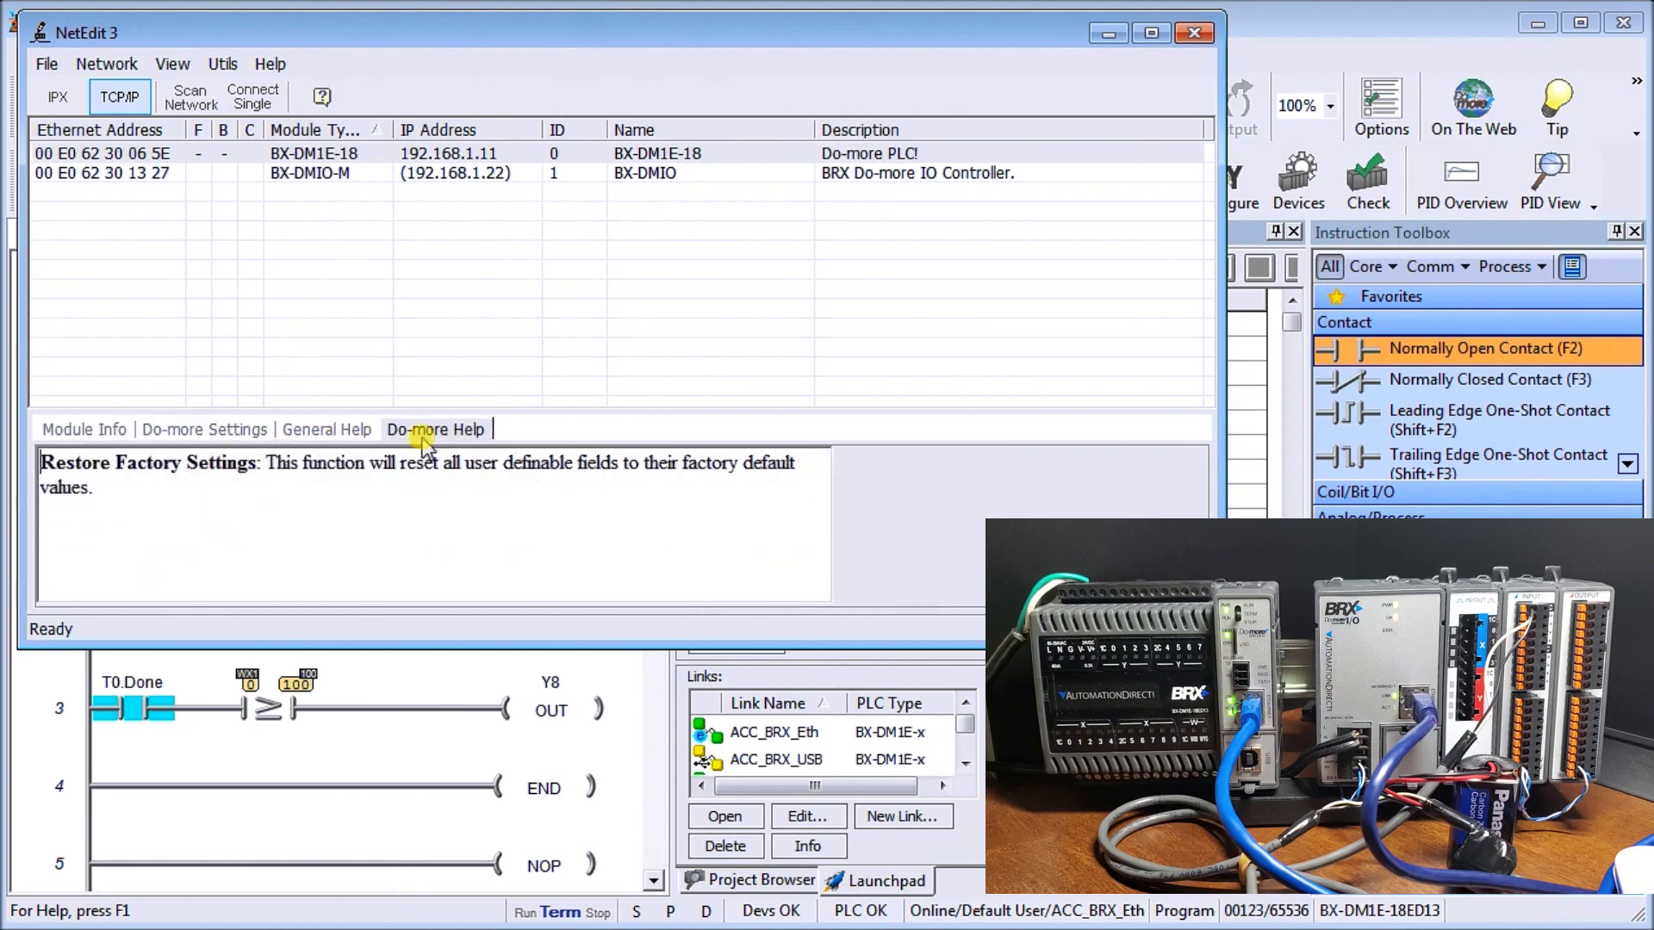
pyautogui.click(112, 434)
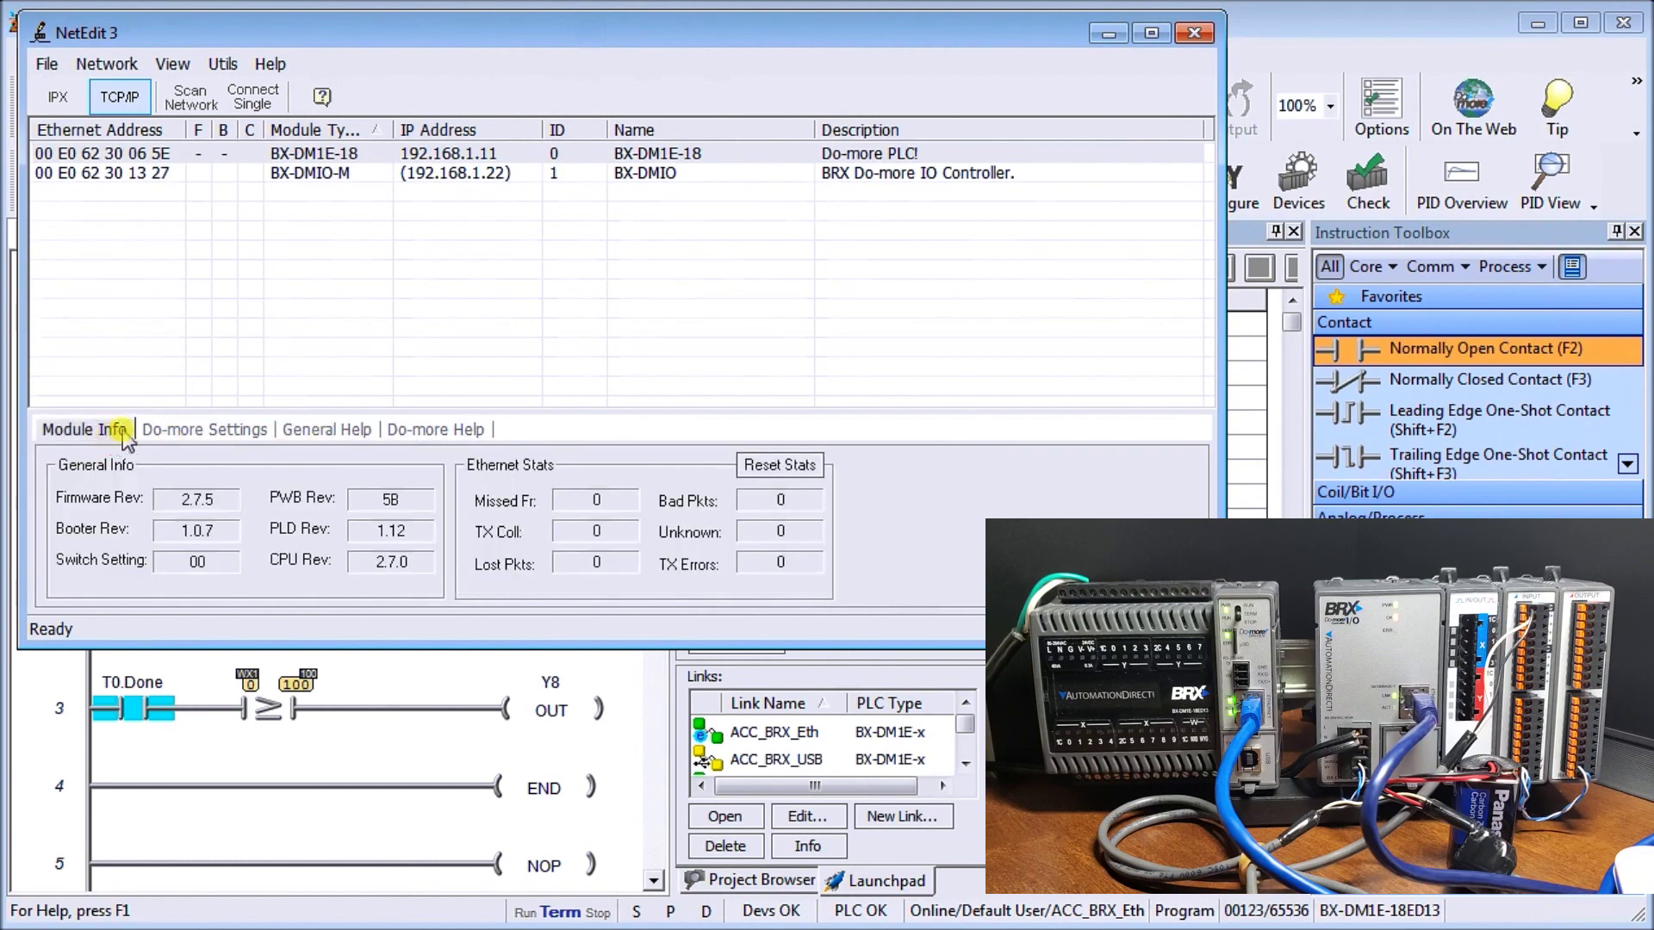
pyautogui.click(177, 174)
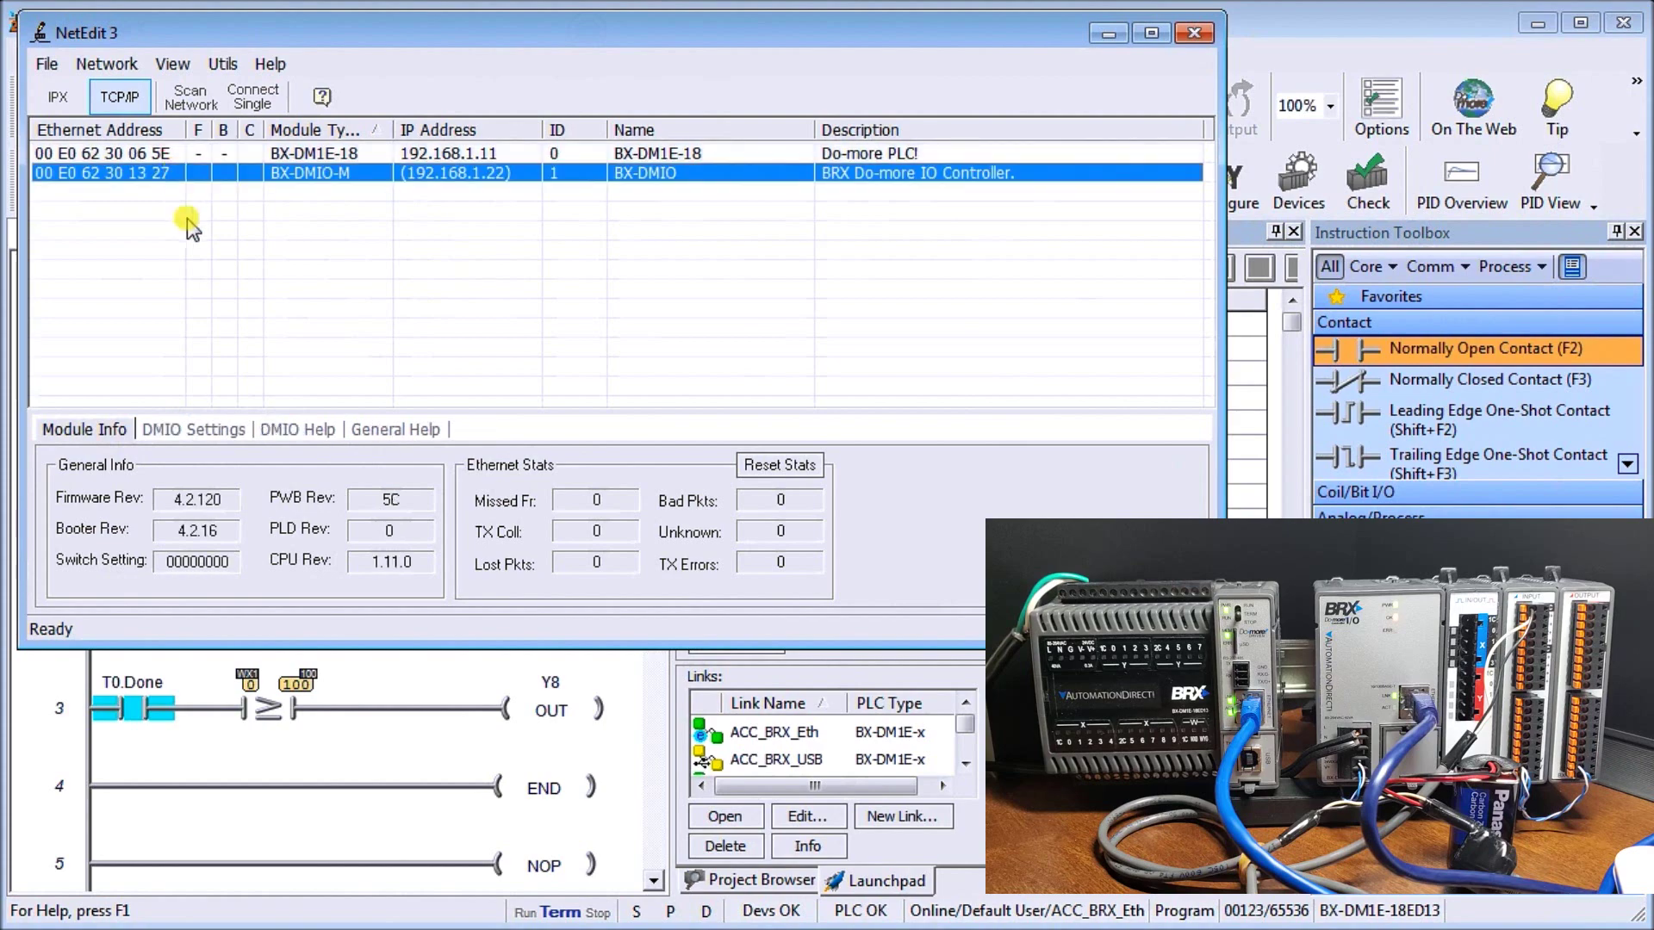
pyautogui.click(173, 429)
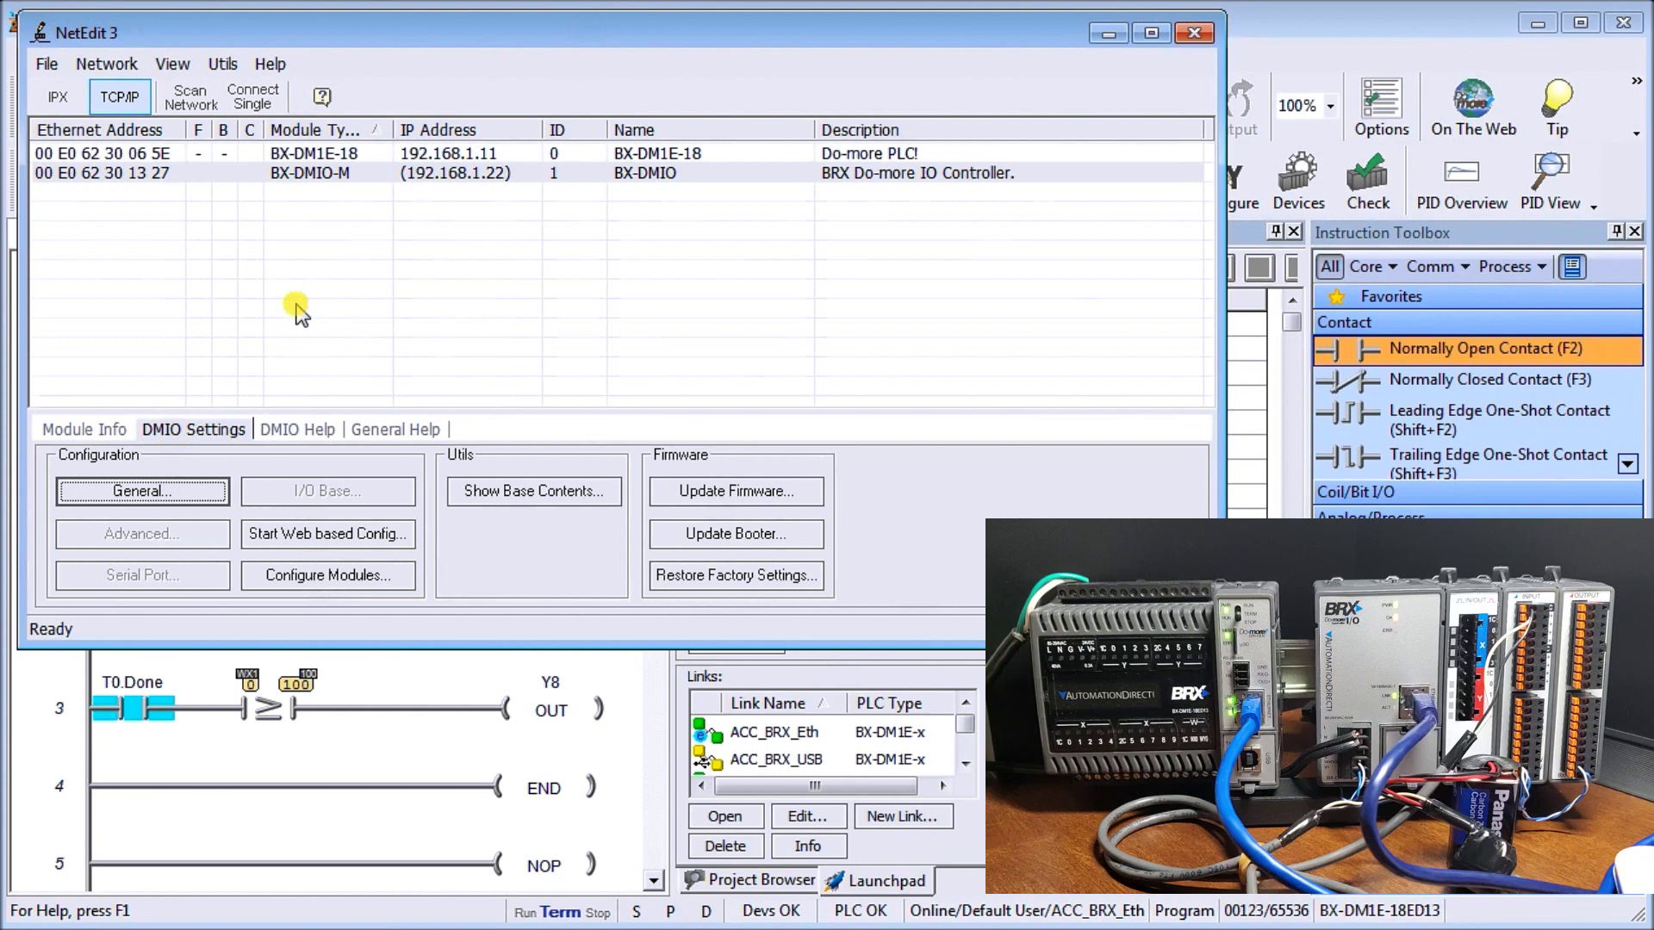
# Open the BX-DMIO-M controller's general settings and assign it the static IP address 192.168.1.133
pyautogui.click(197, 174)
pyautogui.click(199, 176)
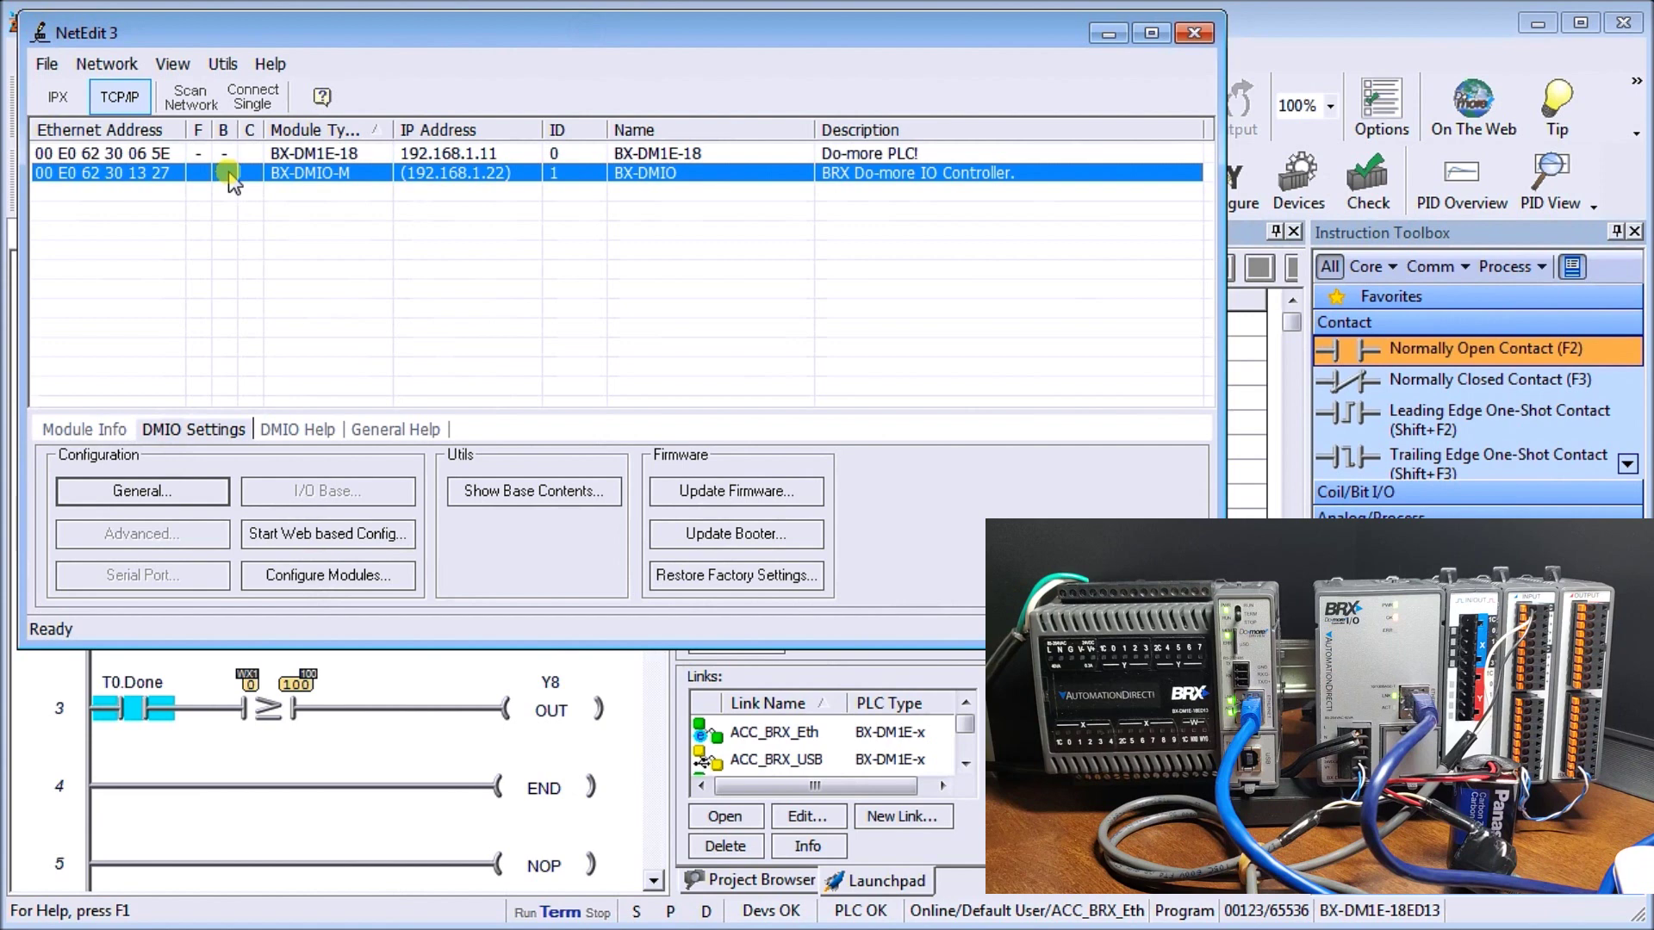
pyautogui.doubleClick(389, 175)
pyautogui.moveTo(407, 195); pyautogui.dragTo(218, 207)
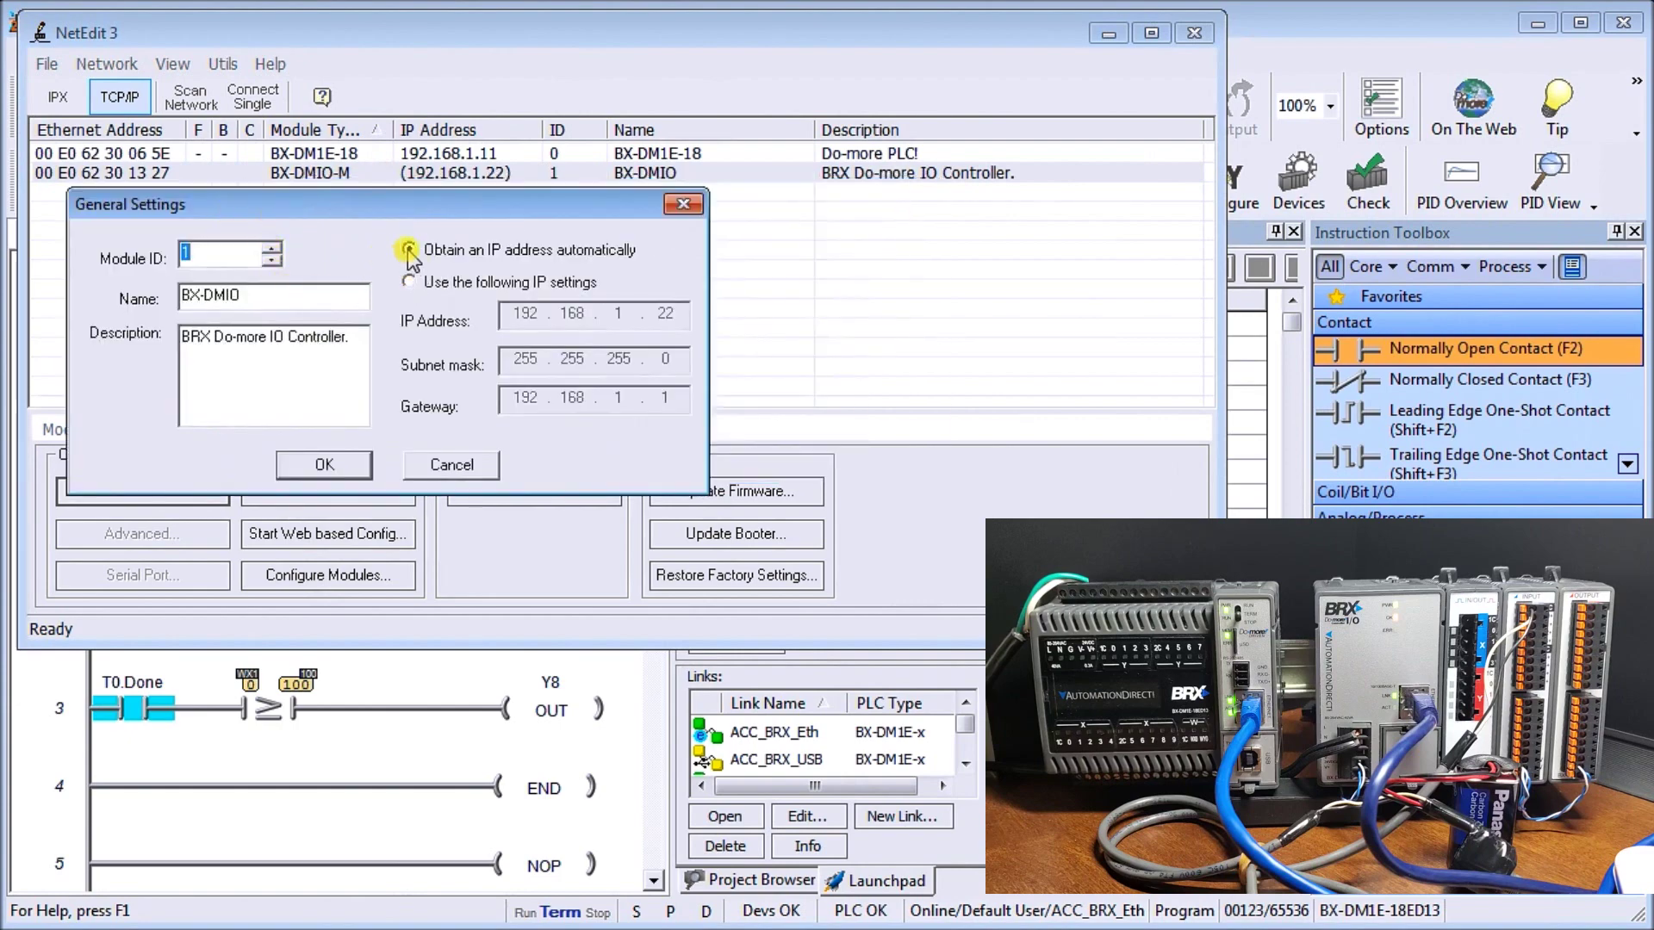
pyautogui.click(443, 284)
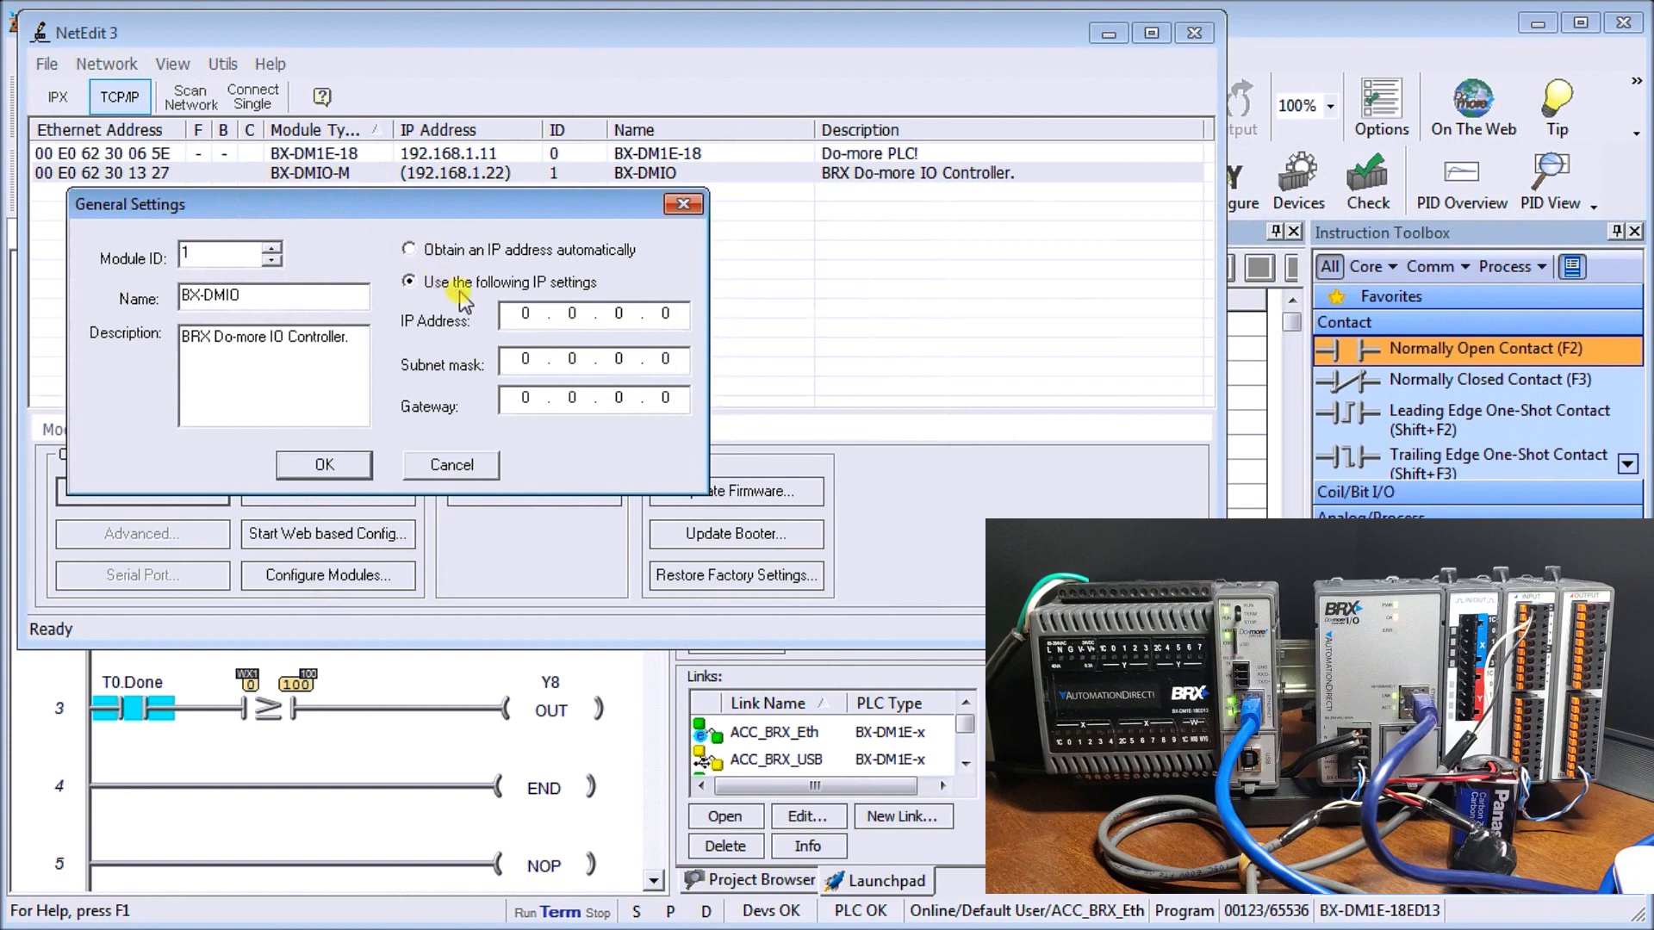
pyautogui.click(418, 251)
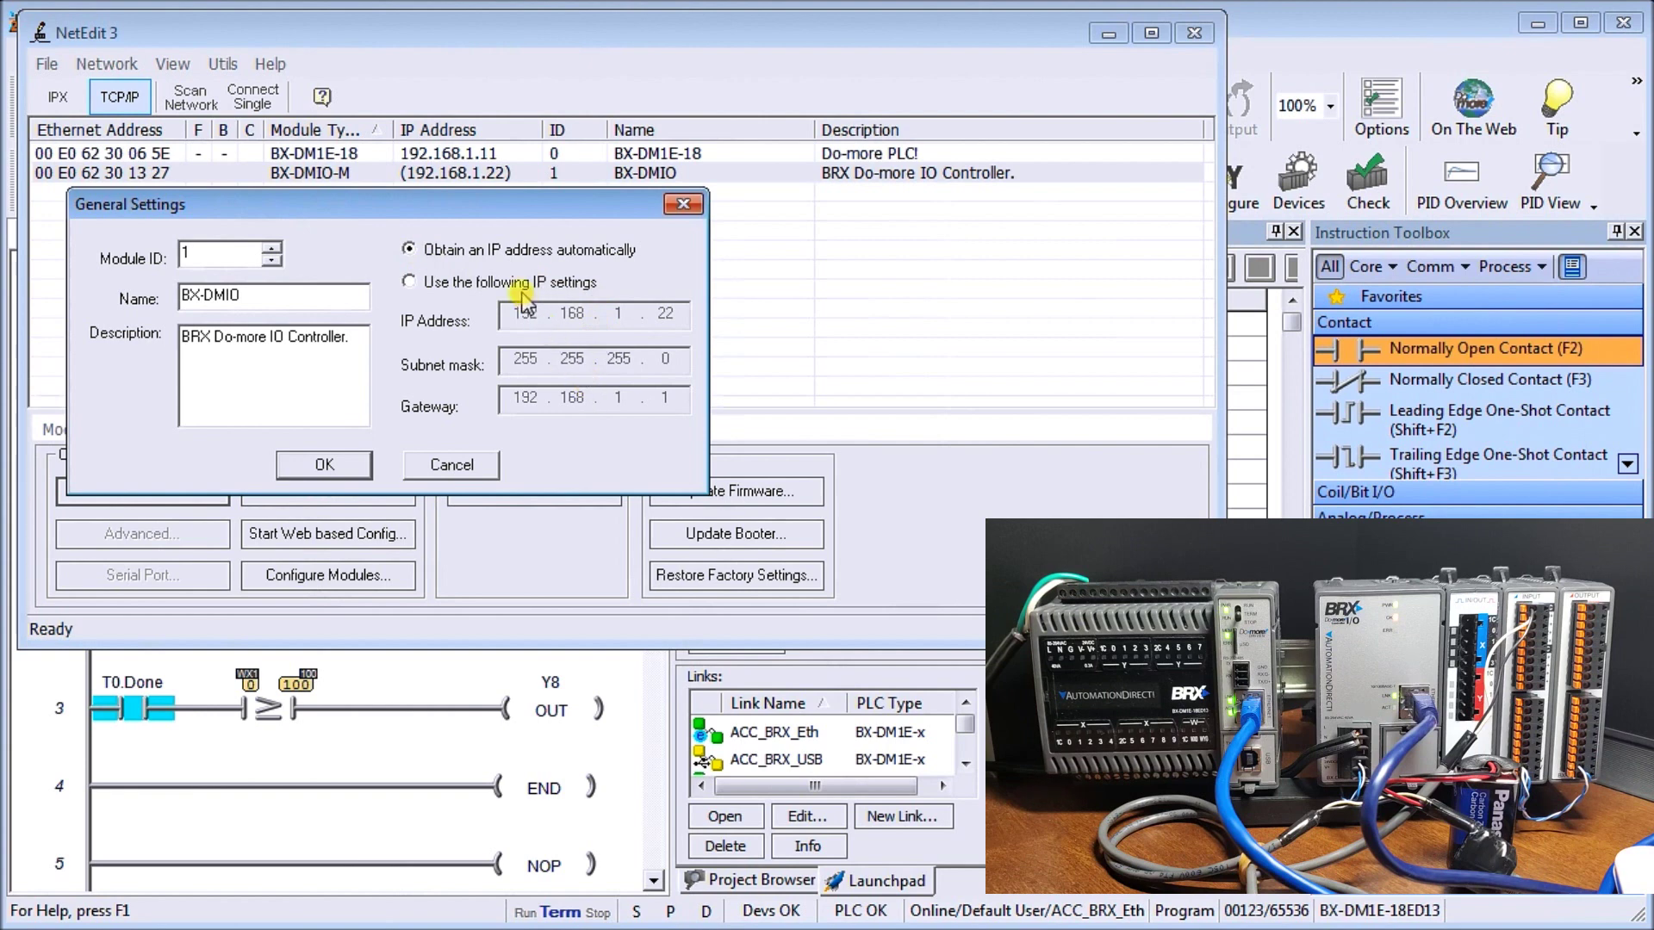
pyautogui.click(424, 283)
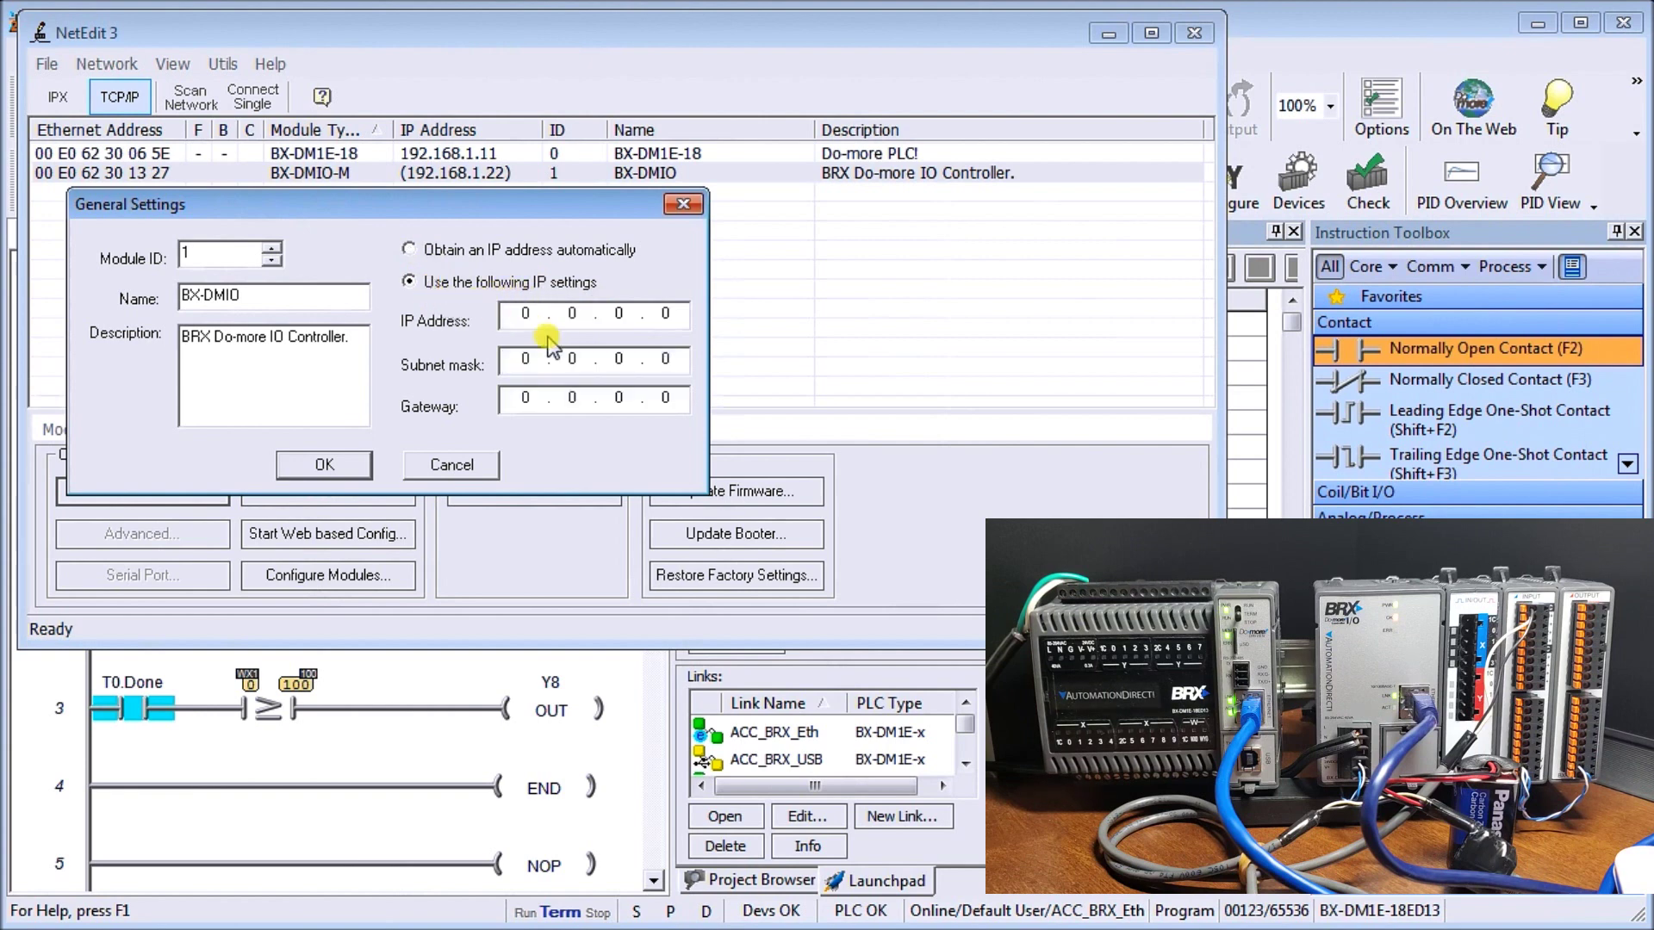
pyautogui.click(510, 312)
pyautogui.moveTo(510, 312); pyautogui.dragTo(536, 315)
pyautogui.write('192 . 168 . 1 . 133')
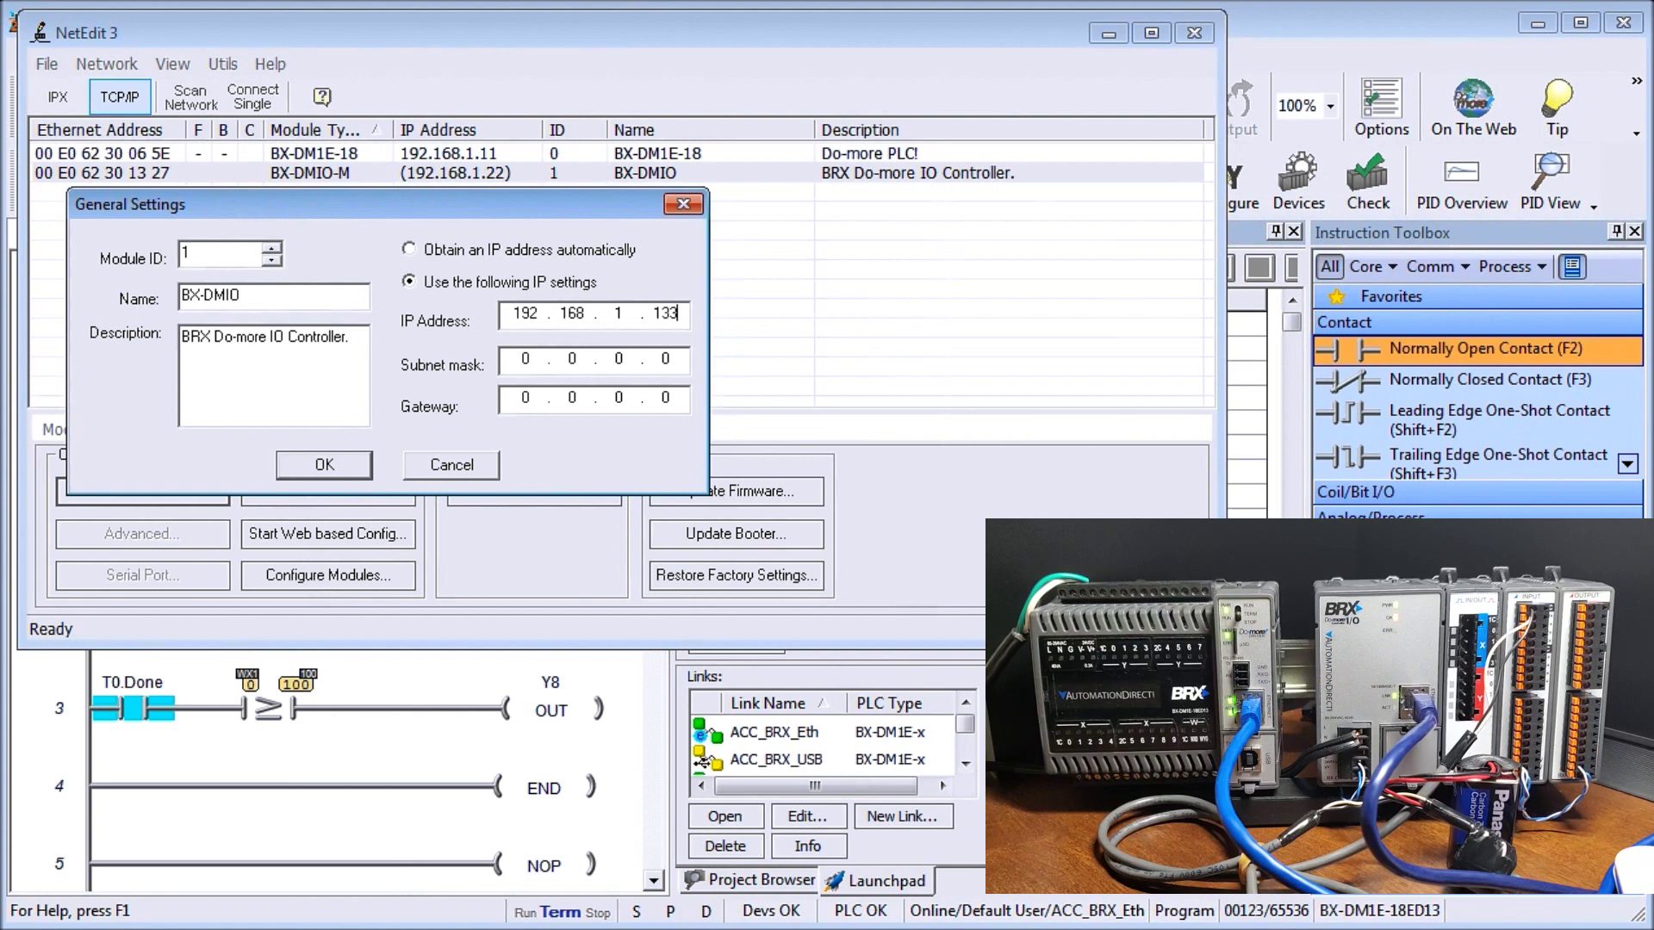
# Set the controller's subnet mask to 255.255.255.0 and gateway to 192.168.1.1, and apply the settings
pyautogui.click(534, 357)
pyautogui.write('255.255.255.')
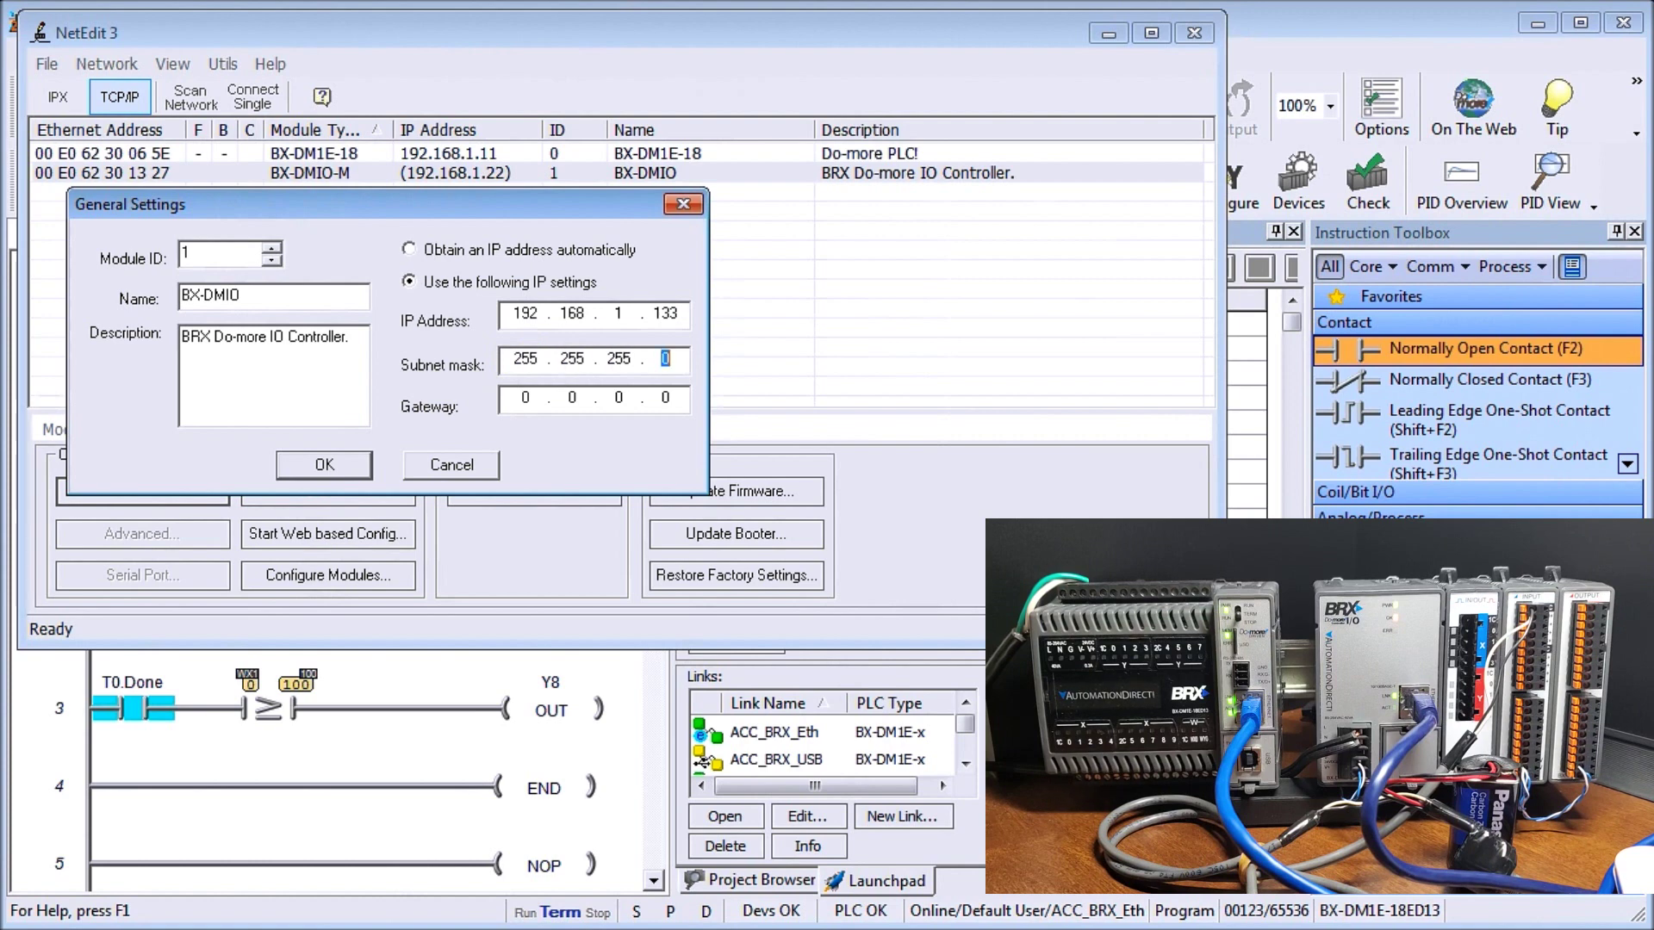
pyautogui.click(526, 398)
pyautogui.write('19')
pyautogui.press('Delete')
pyautogui.write('2.168.1.1')
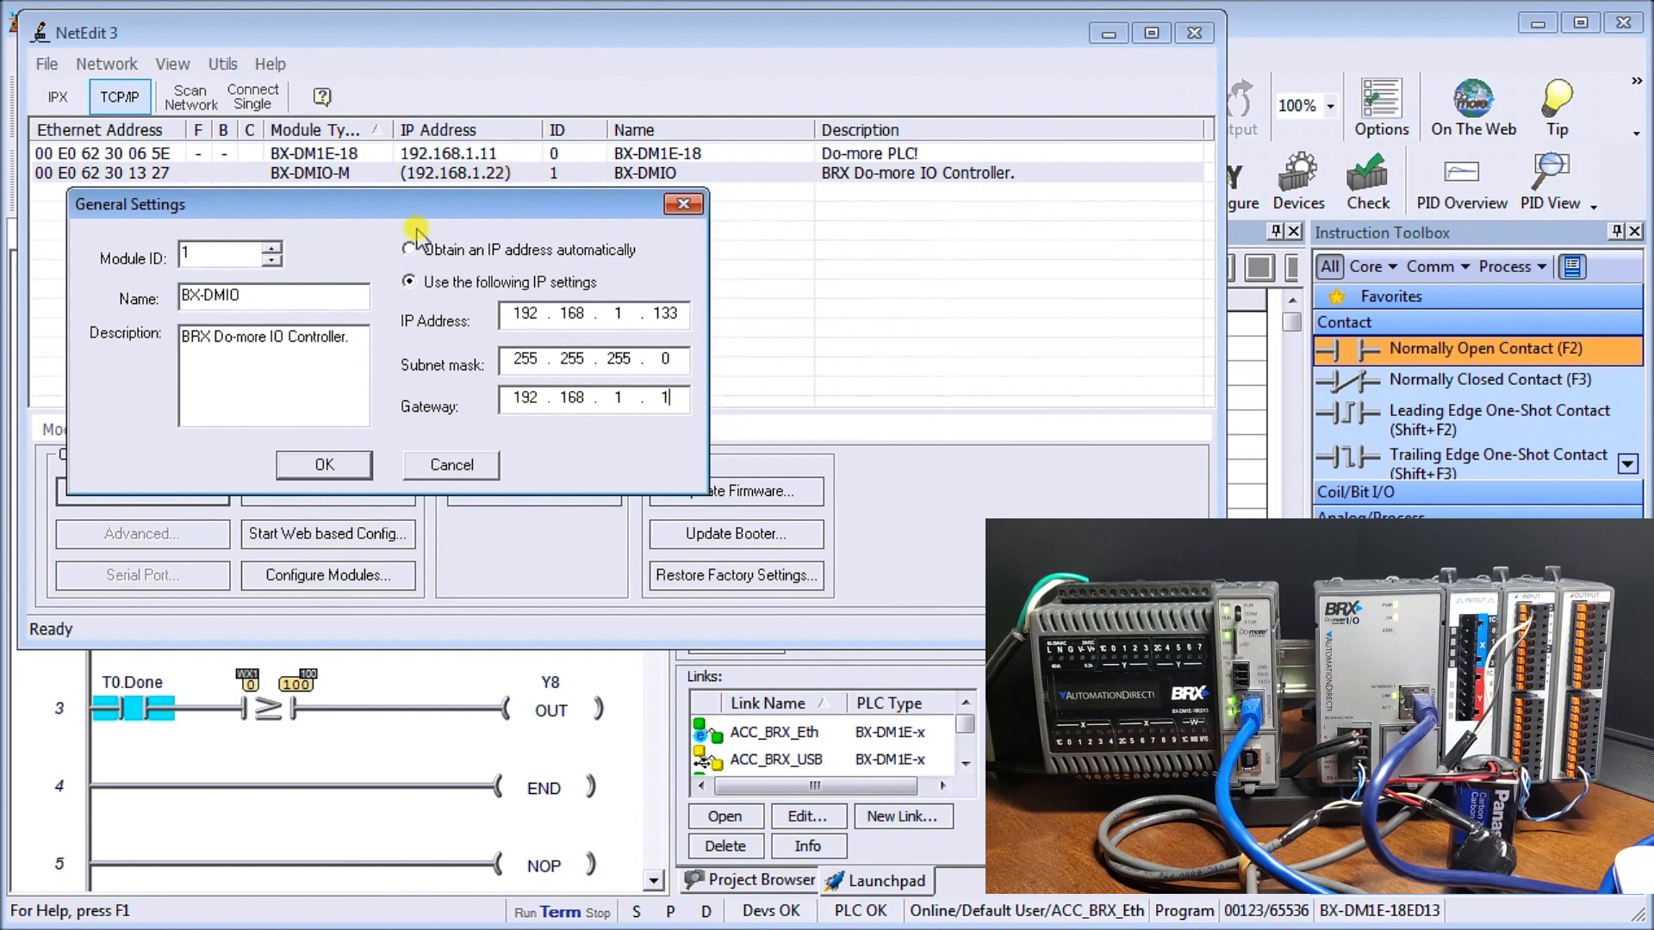
pyautogui.click(348, 465)
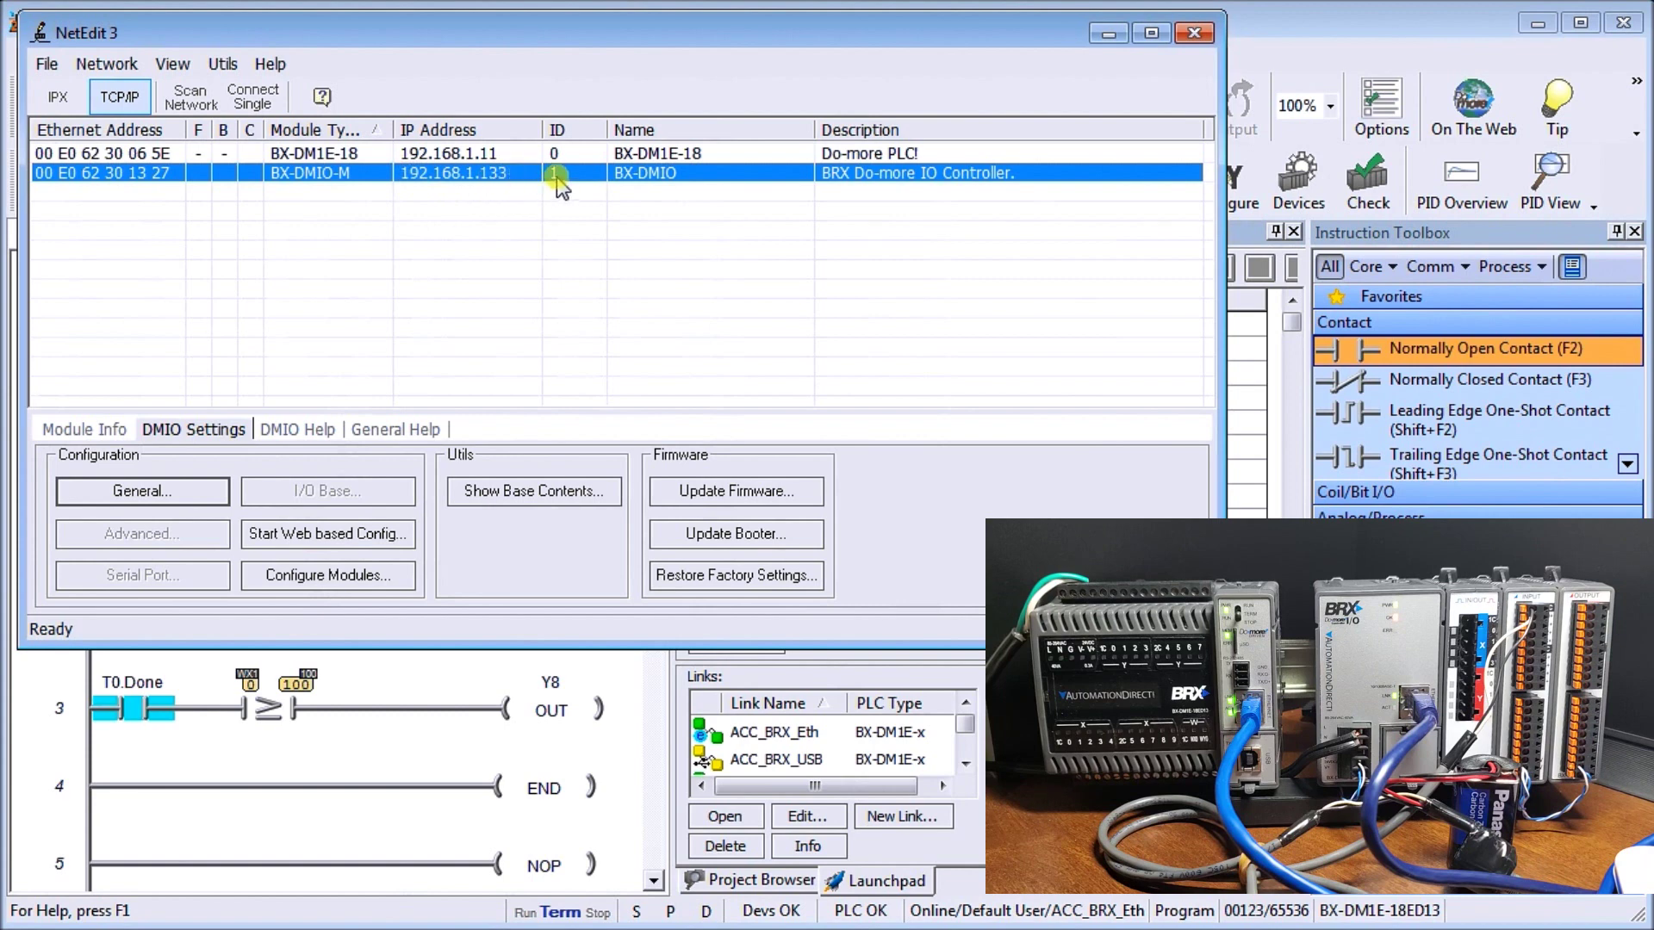
# Review the BX-DMIO-M controller's module ID, name and description in its general settings
pyautogui.doubleClick(499, 174)
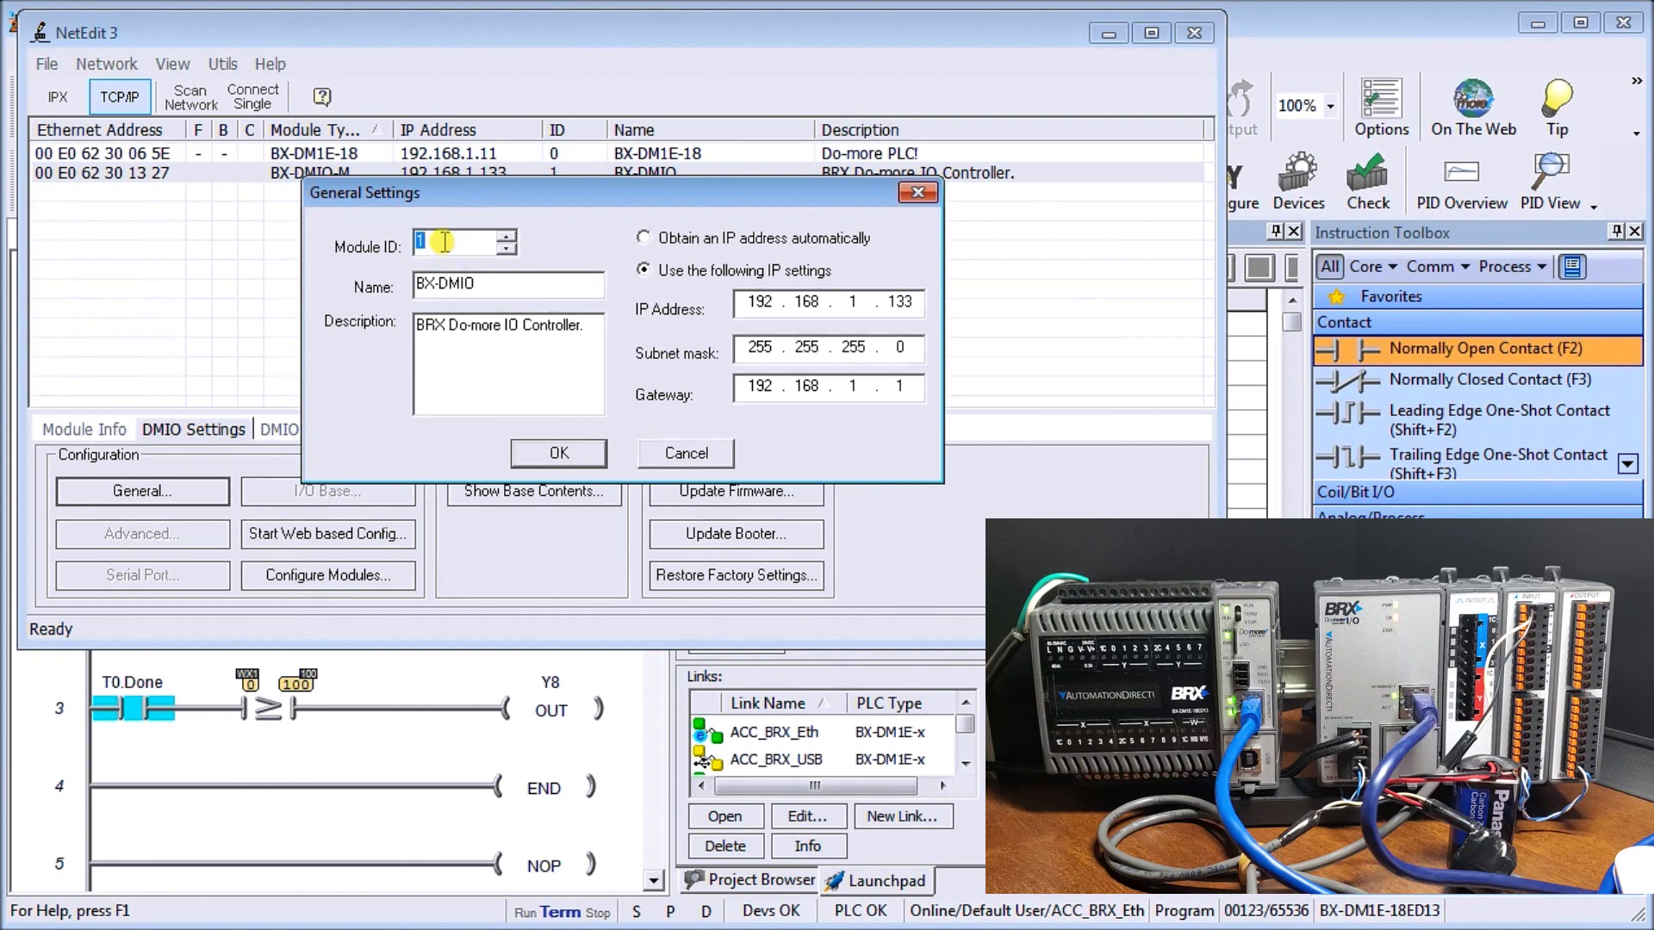
pyautogui.click(477, 287)
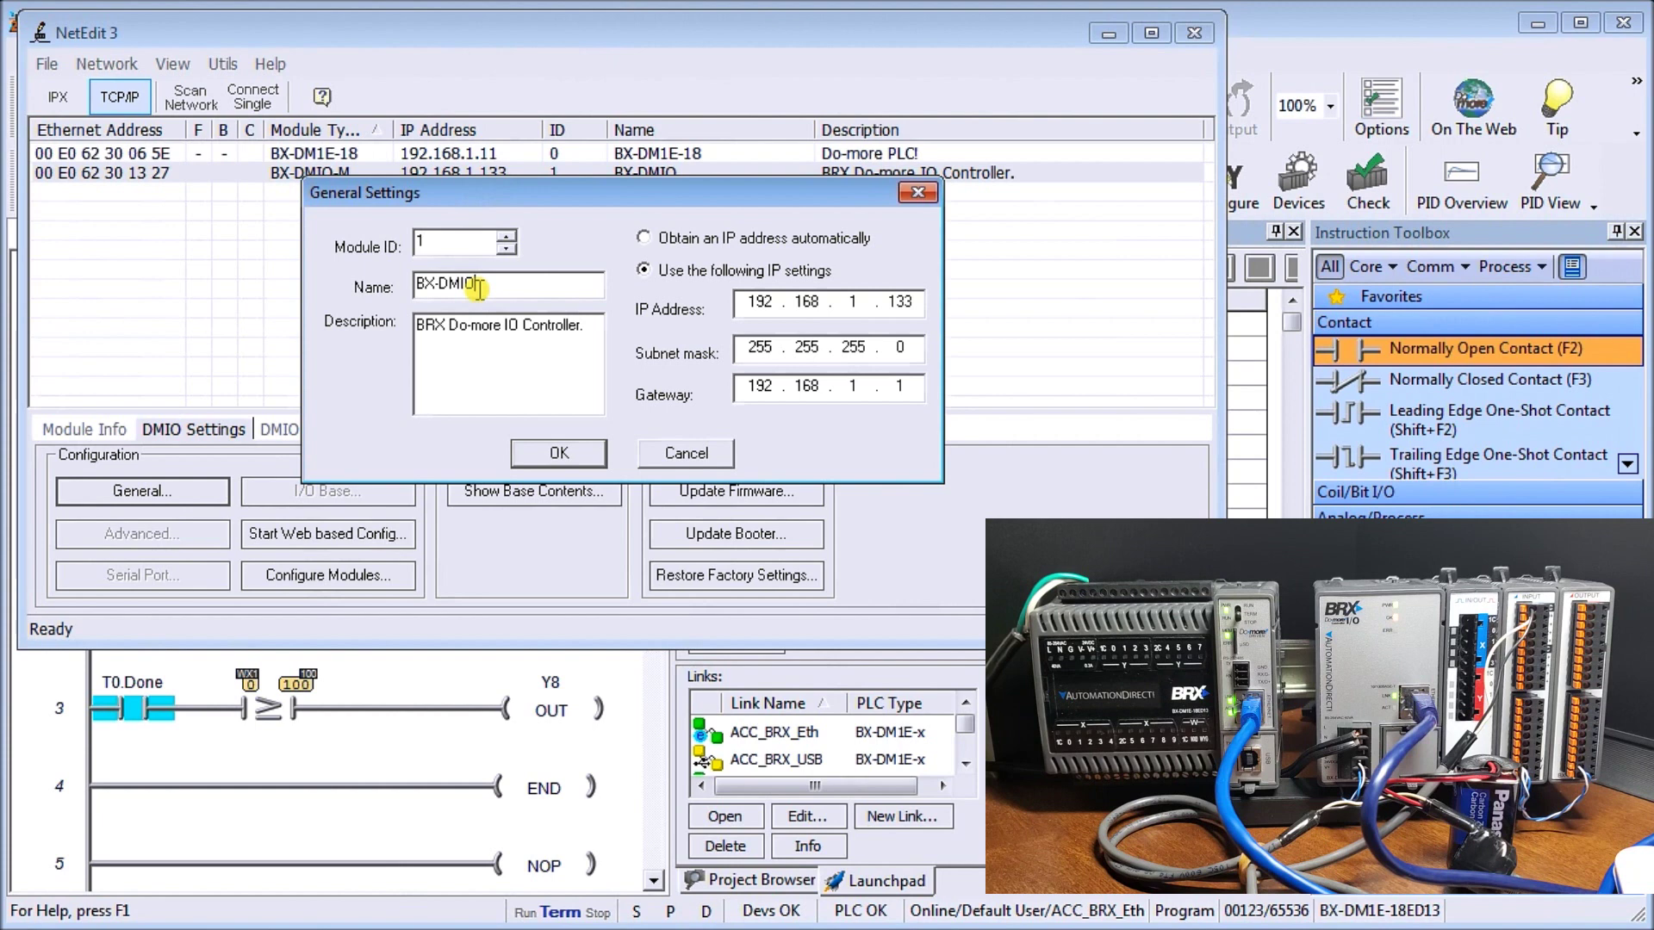
pyautogui.click(481, 346)
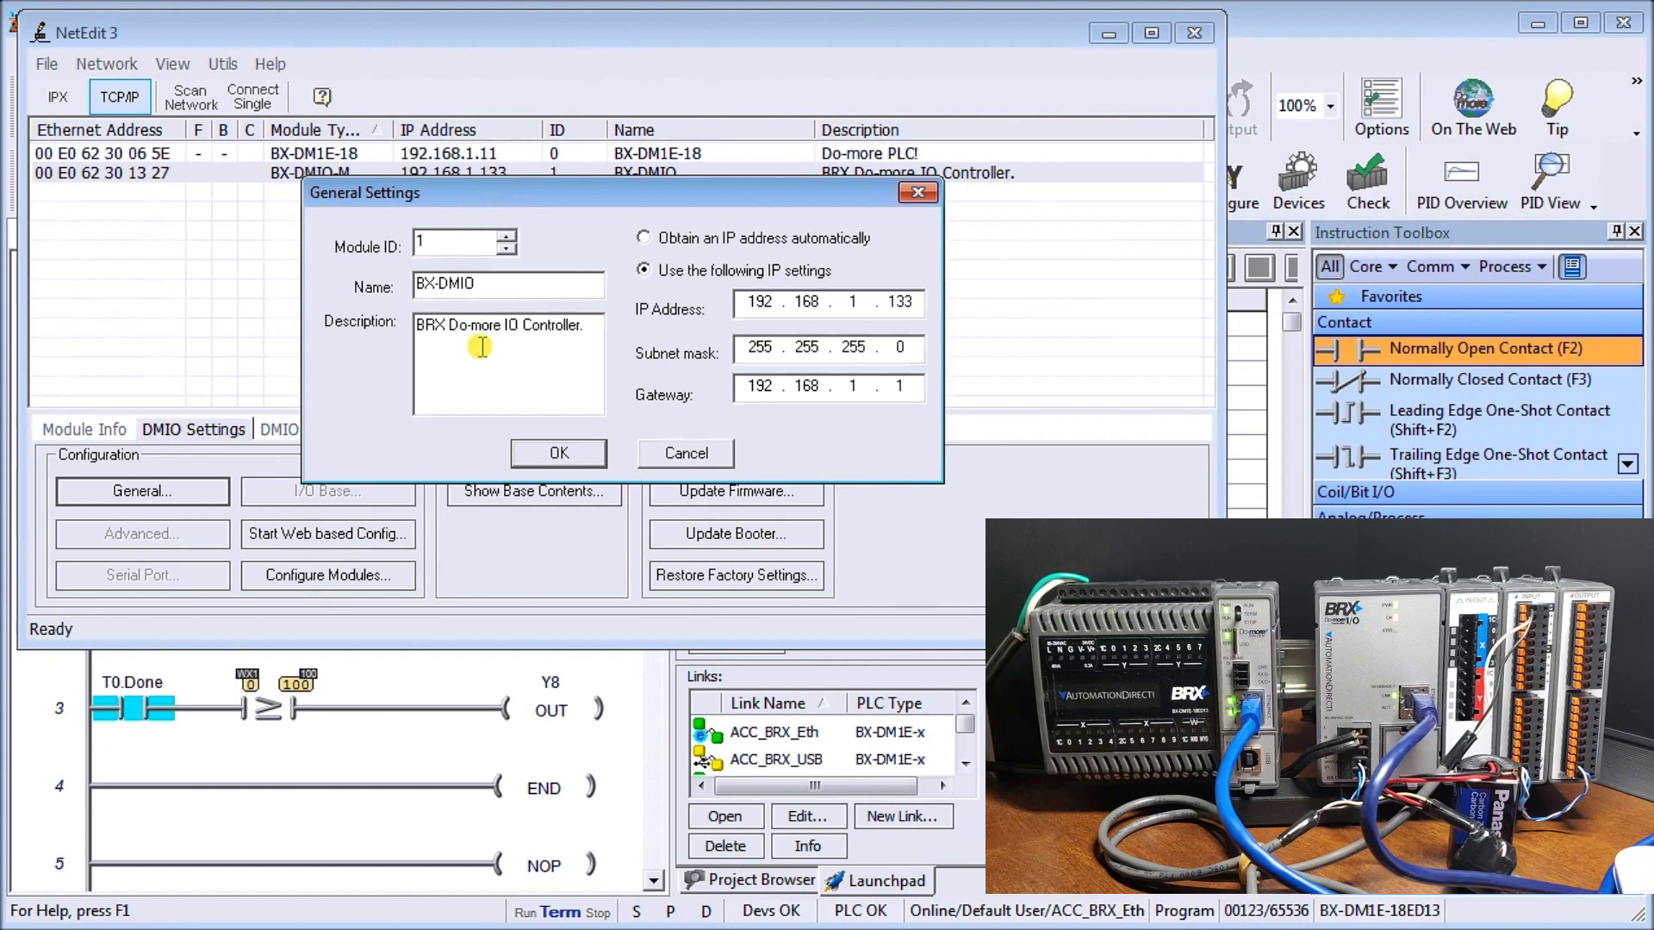
pyautogui.click(552, 456)
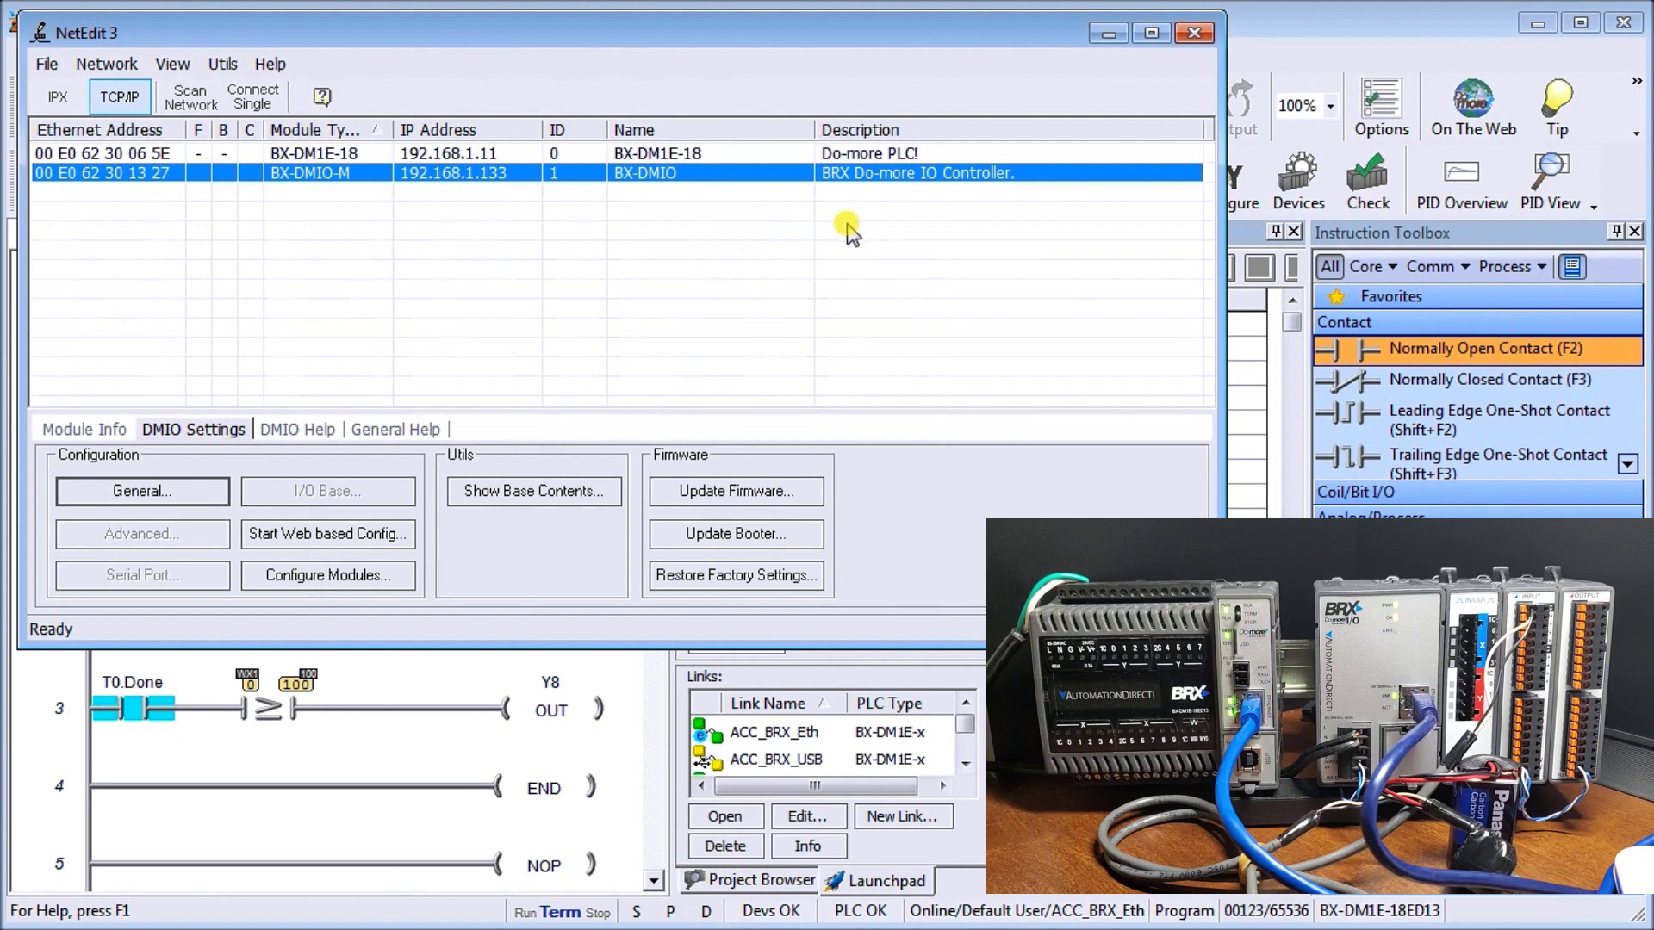
# Close NetEdit 3 and open the PLC's System Configuration in Do-more Designer
pyautogui.click(1194, 35)
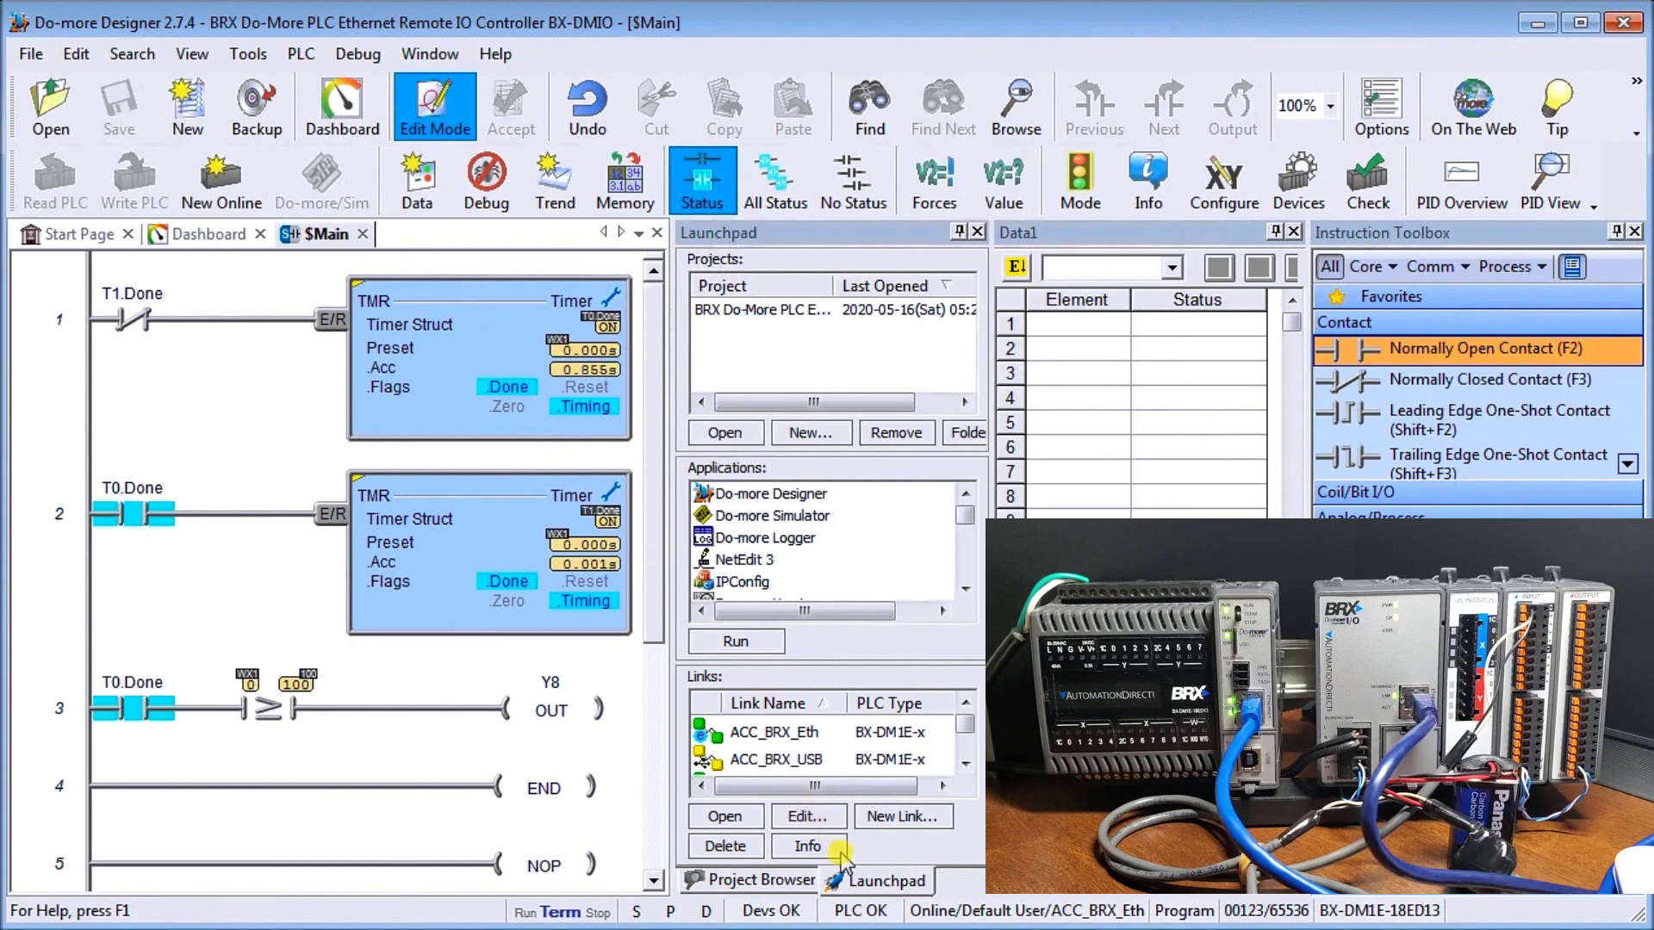
pyautogui.click(769, 882)
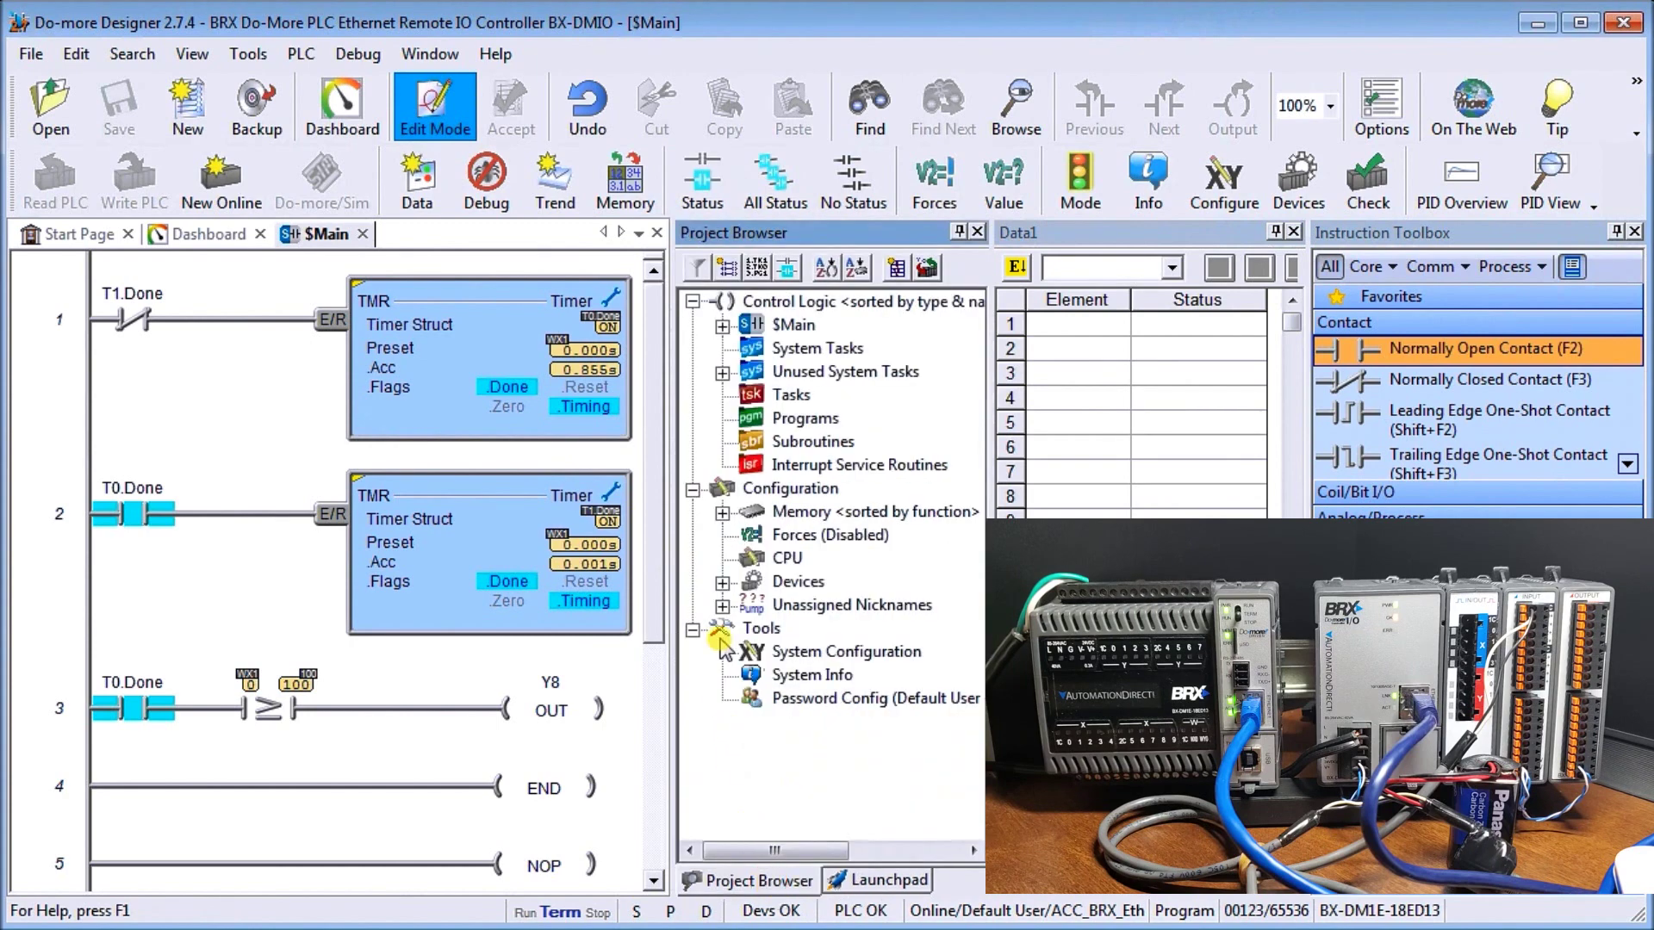
pyautogui.click(815, 657)
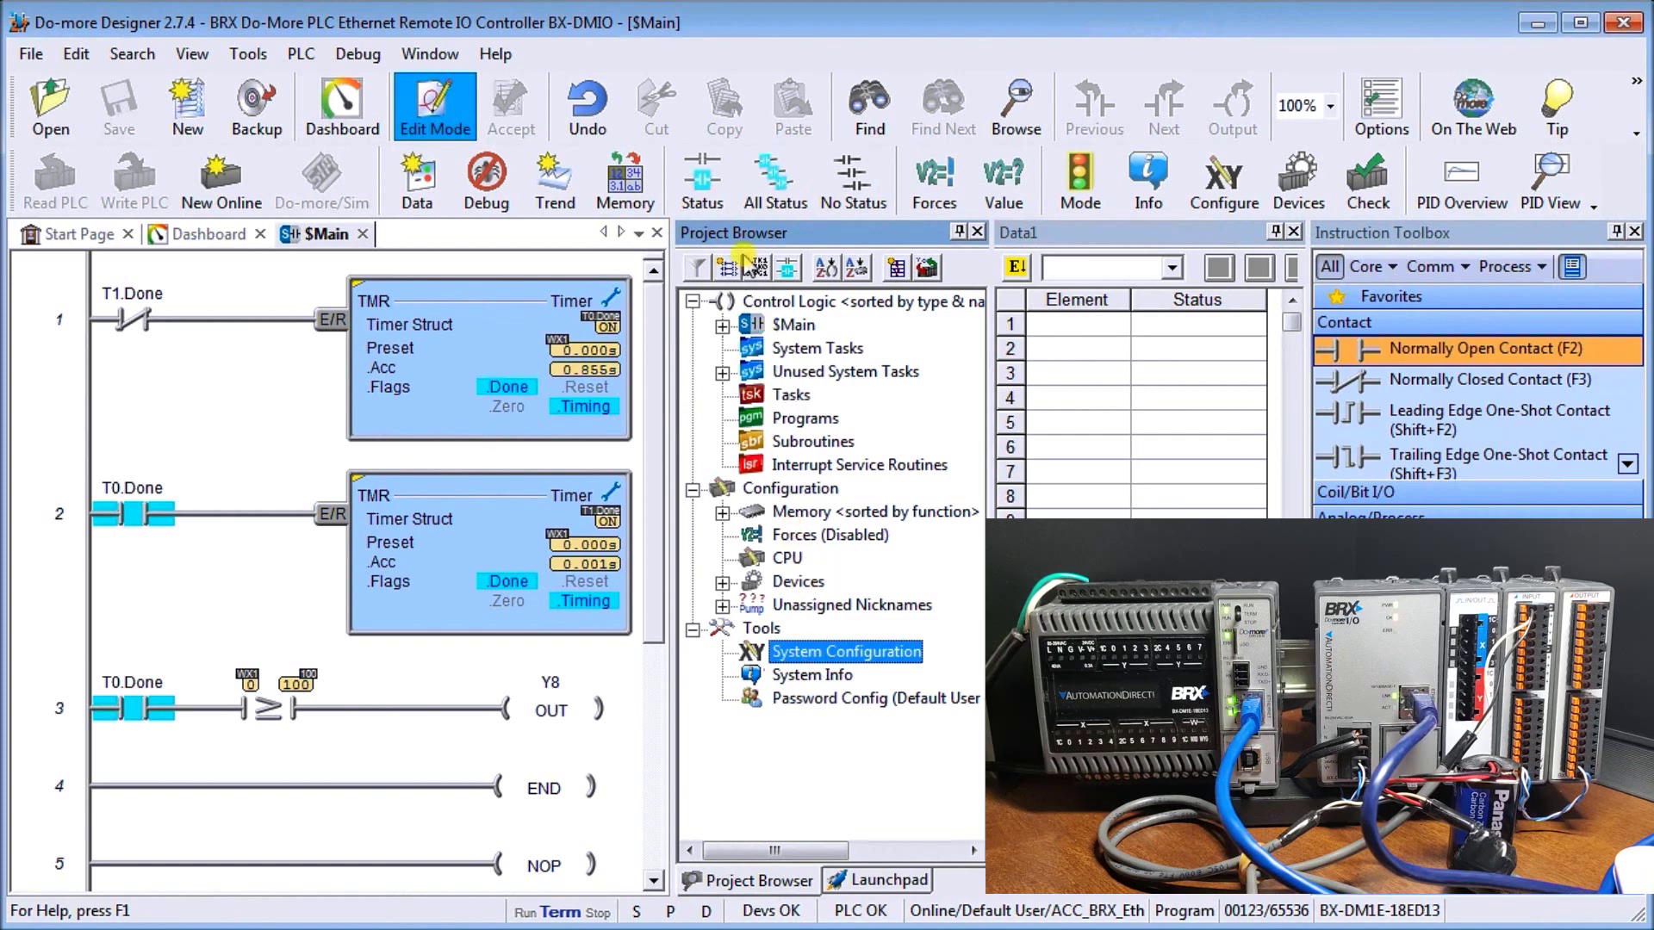
pyautogui.click(300, 55)
pyautogui.click(298, 55)
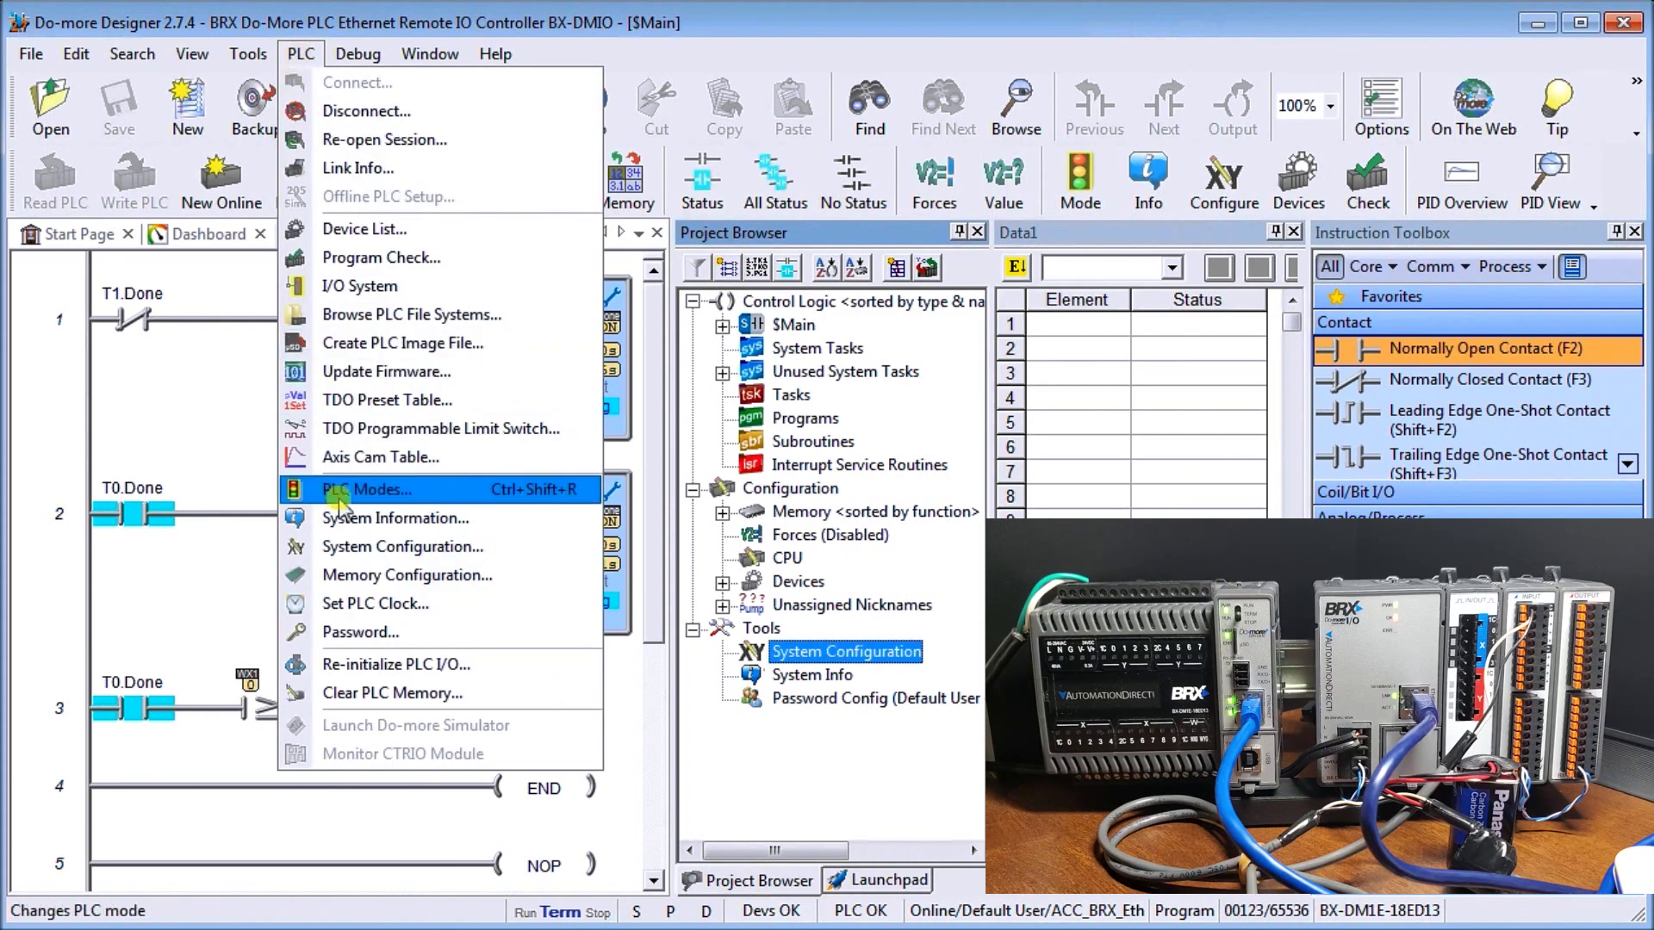
pyautogui.click(353, 546)
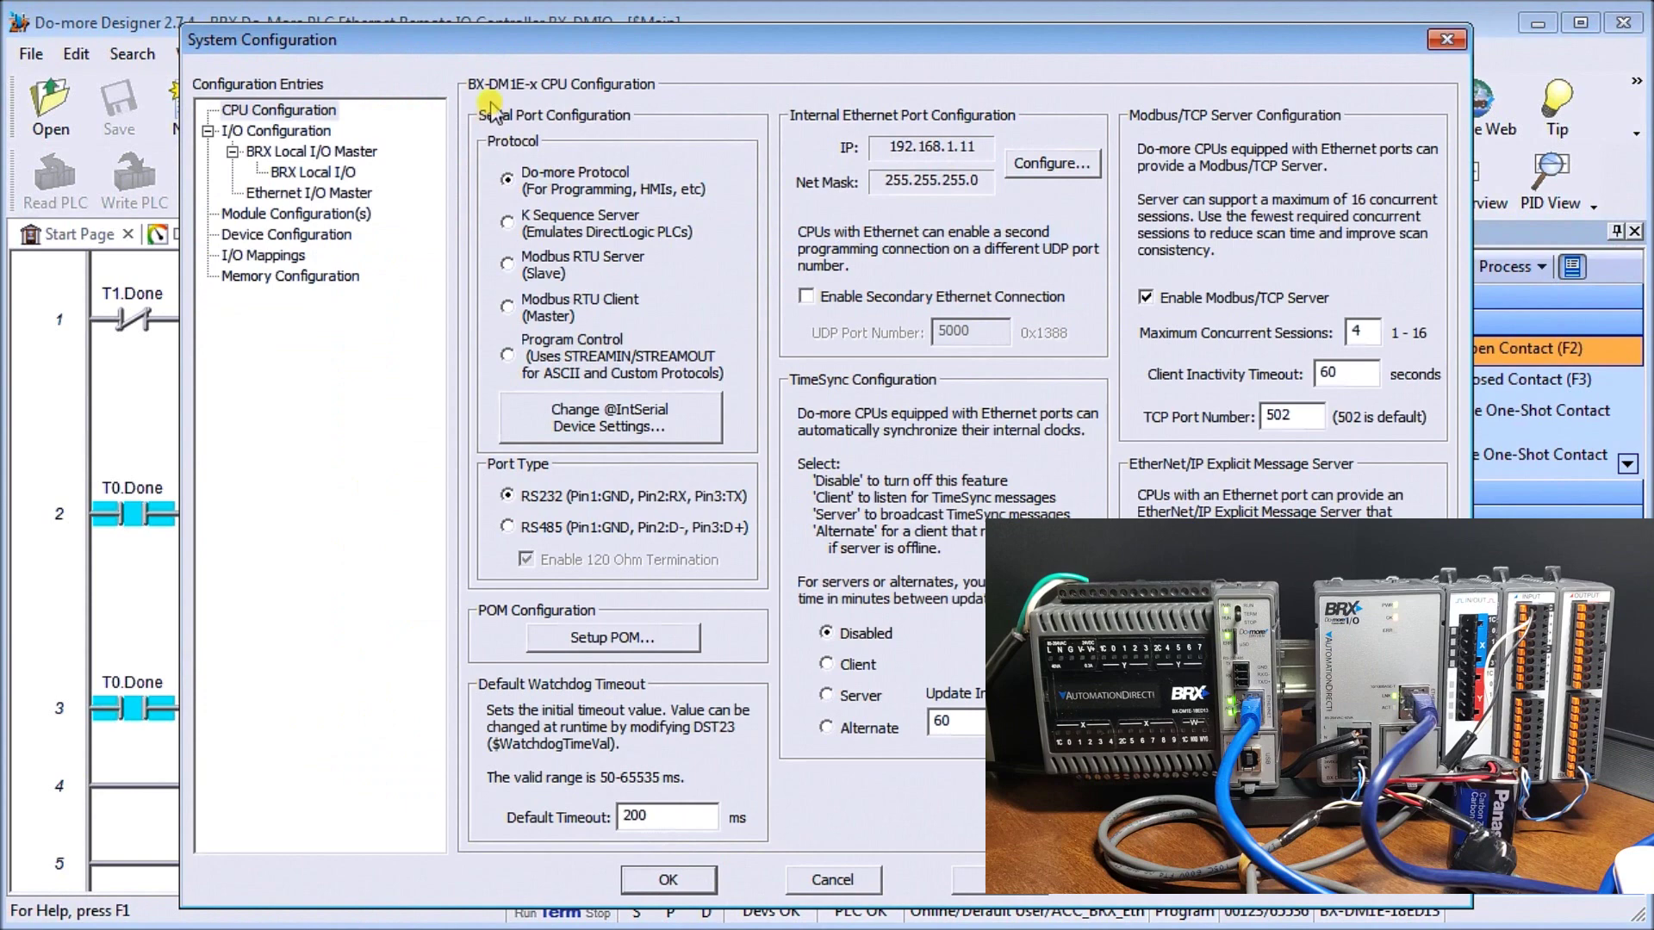
pyautogui.moveTo(493, 41); pyautogui.dragTo(320, 28)
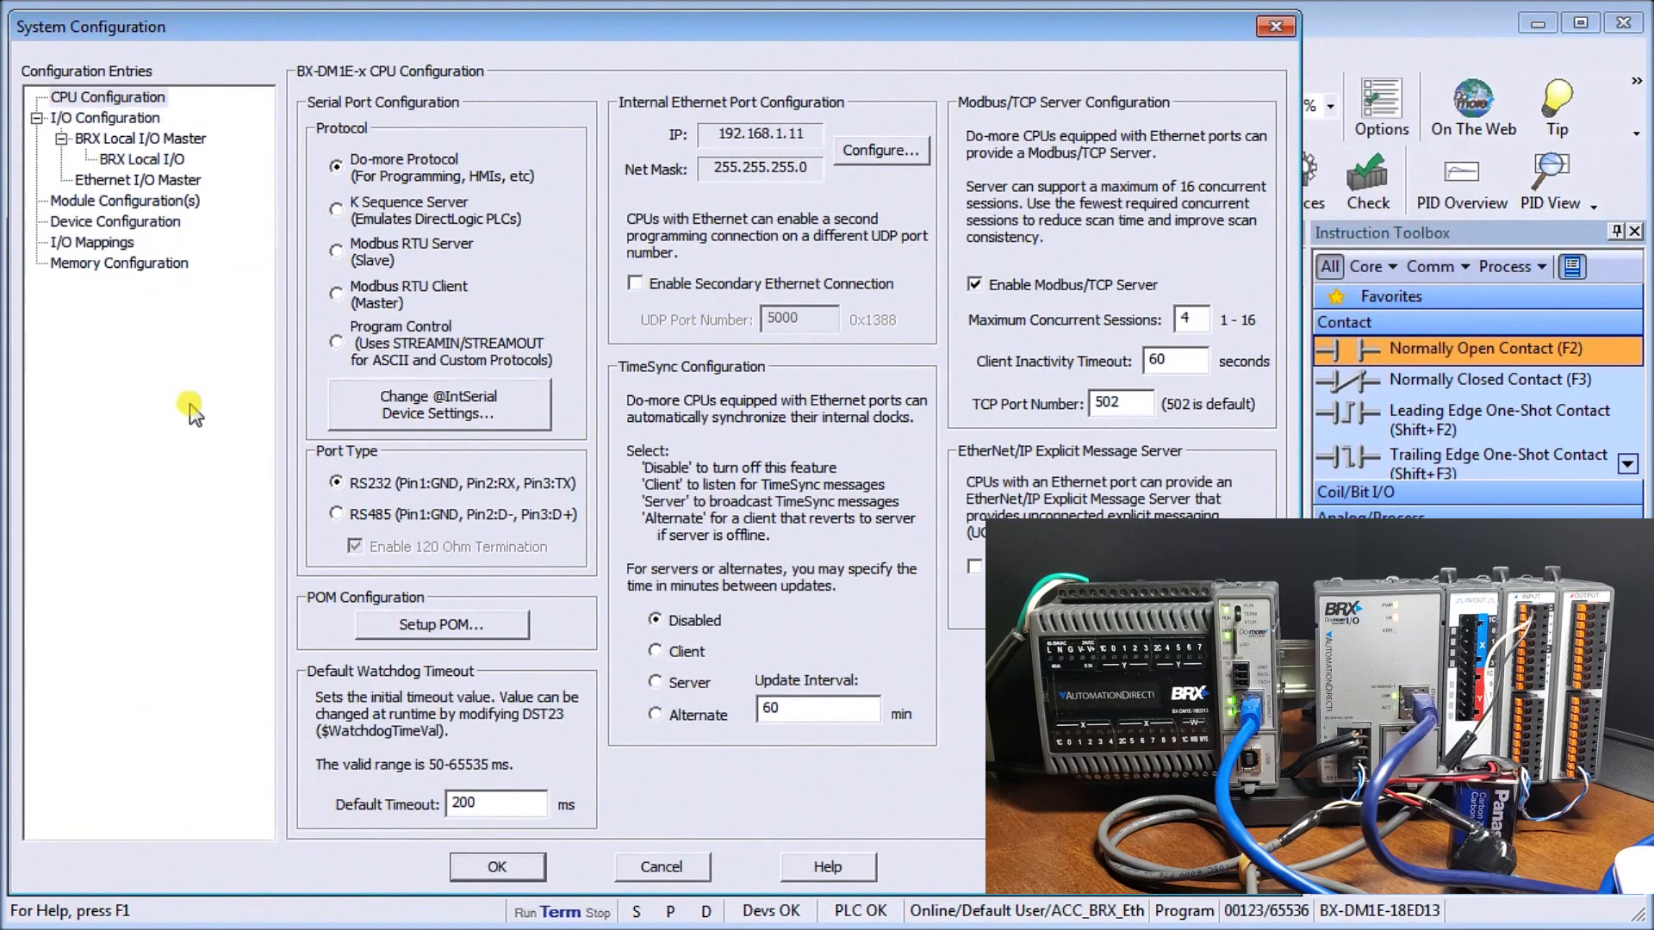
# Review the CPU's internal Ethernet port node and IP address setup without changing it
pyautogui.click(91, 98)
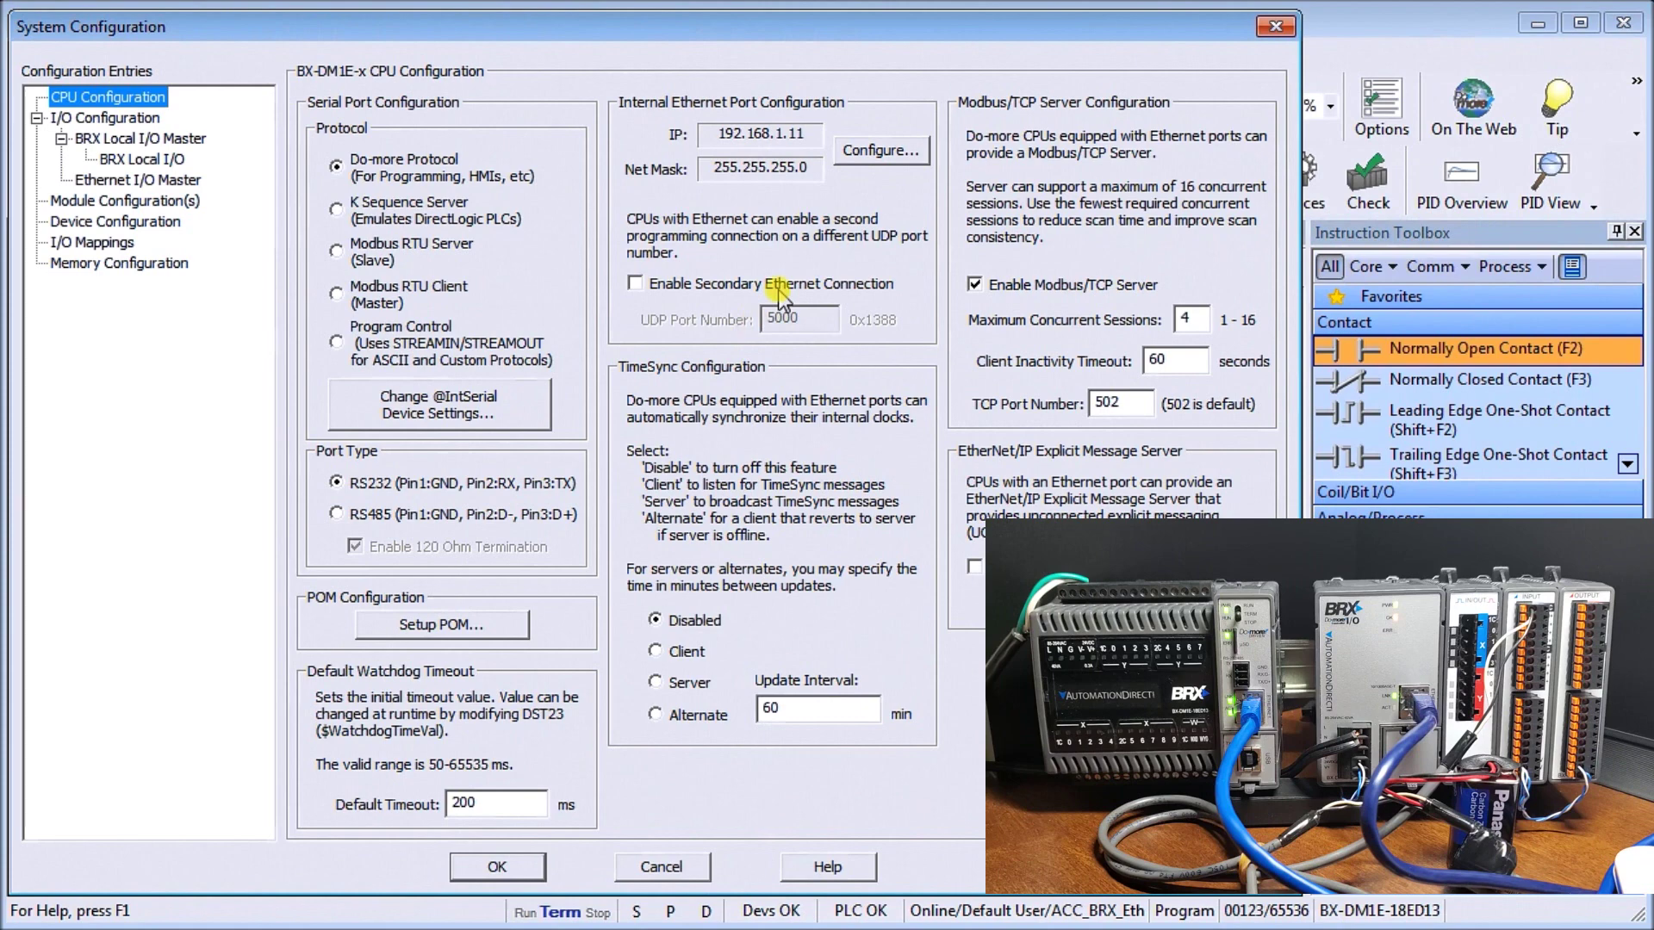
pyautogui.click(882, 148)
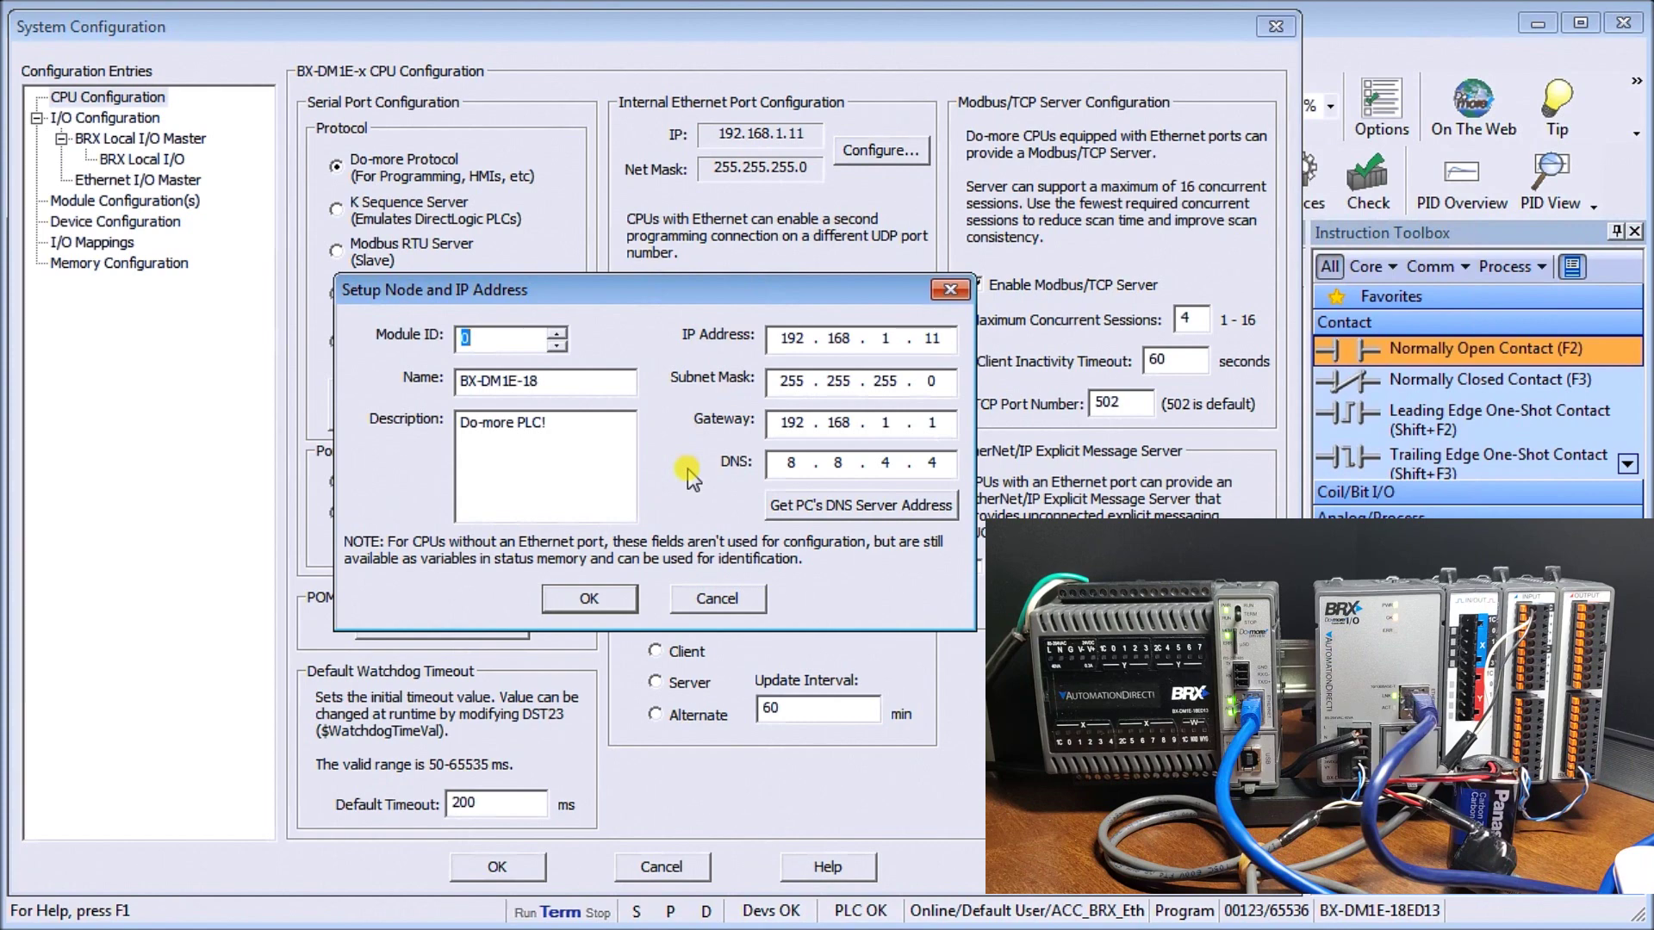
pyautogui.click(715, 600)
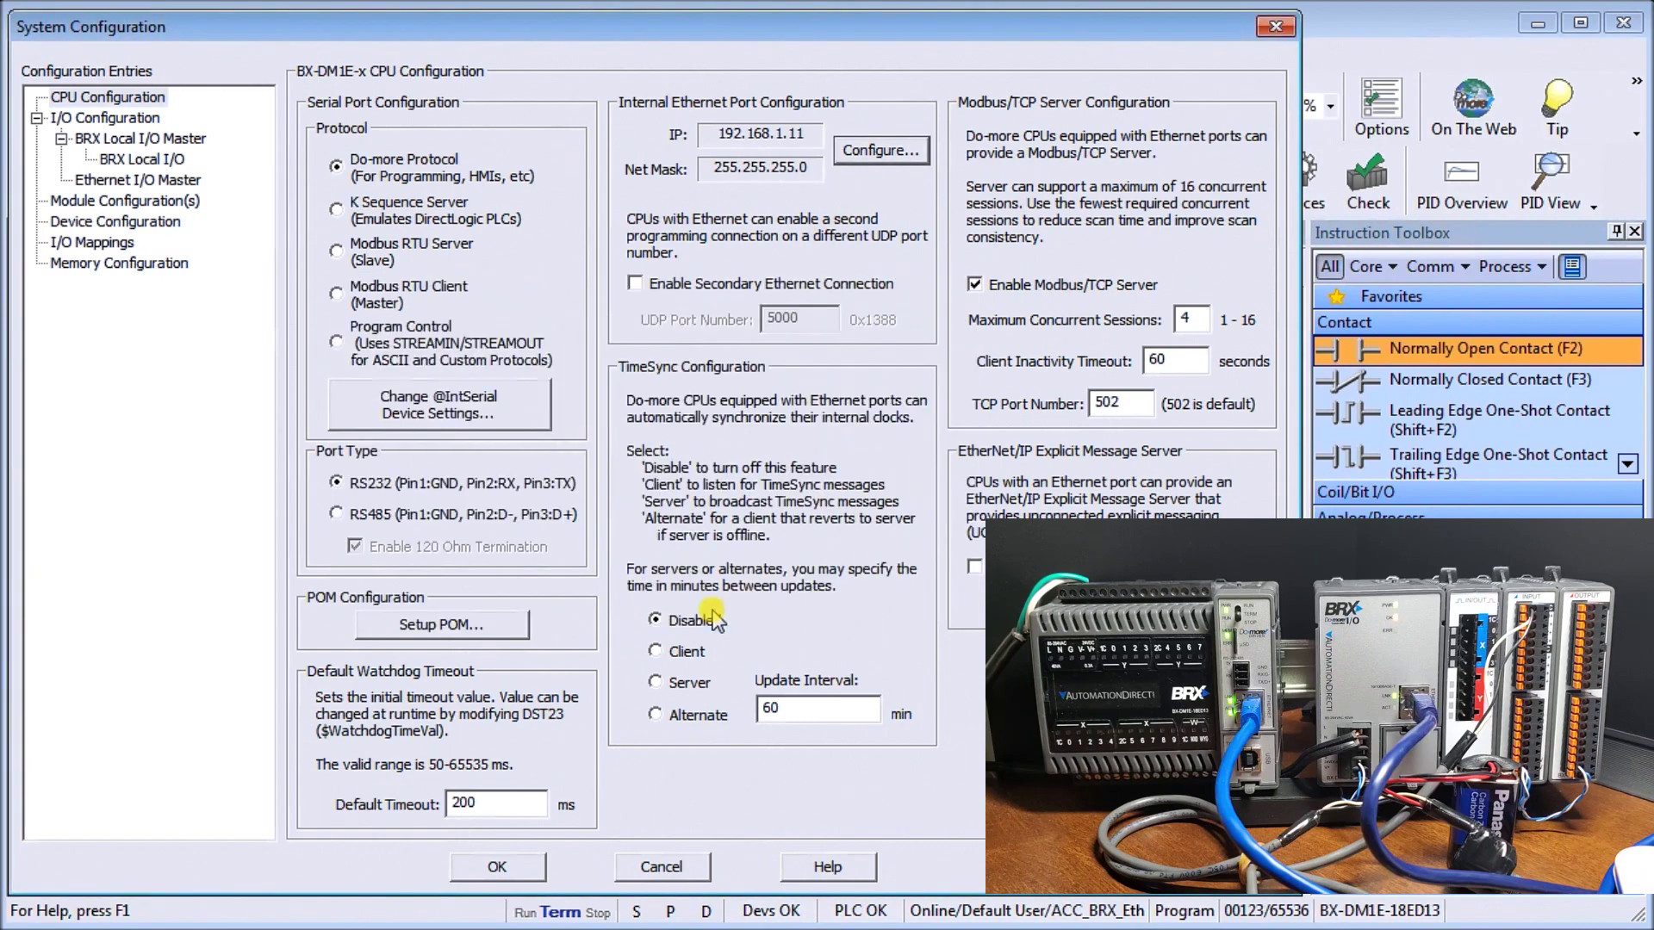
# Enable the Ethernet I/O Master in the PLC's I/O configuration
pyautogui.click(130, 182)
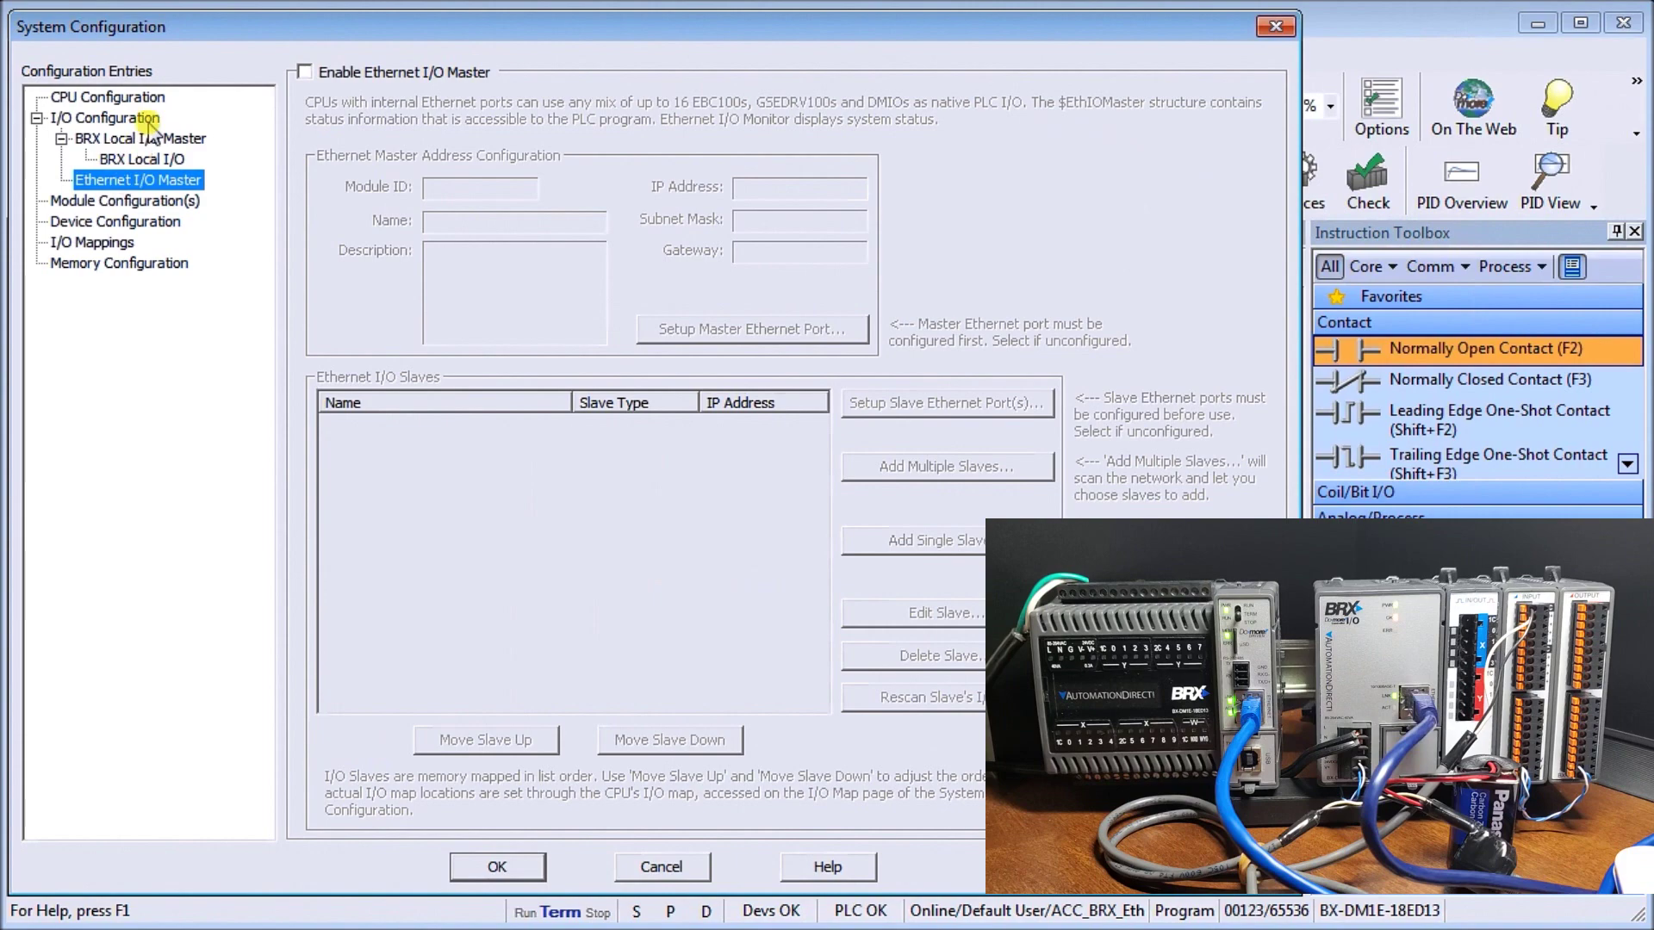
pyautogui.click(326, 74)
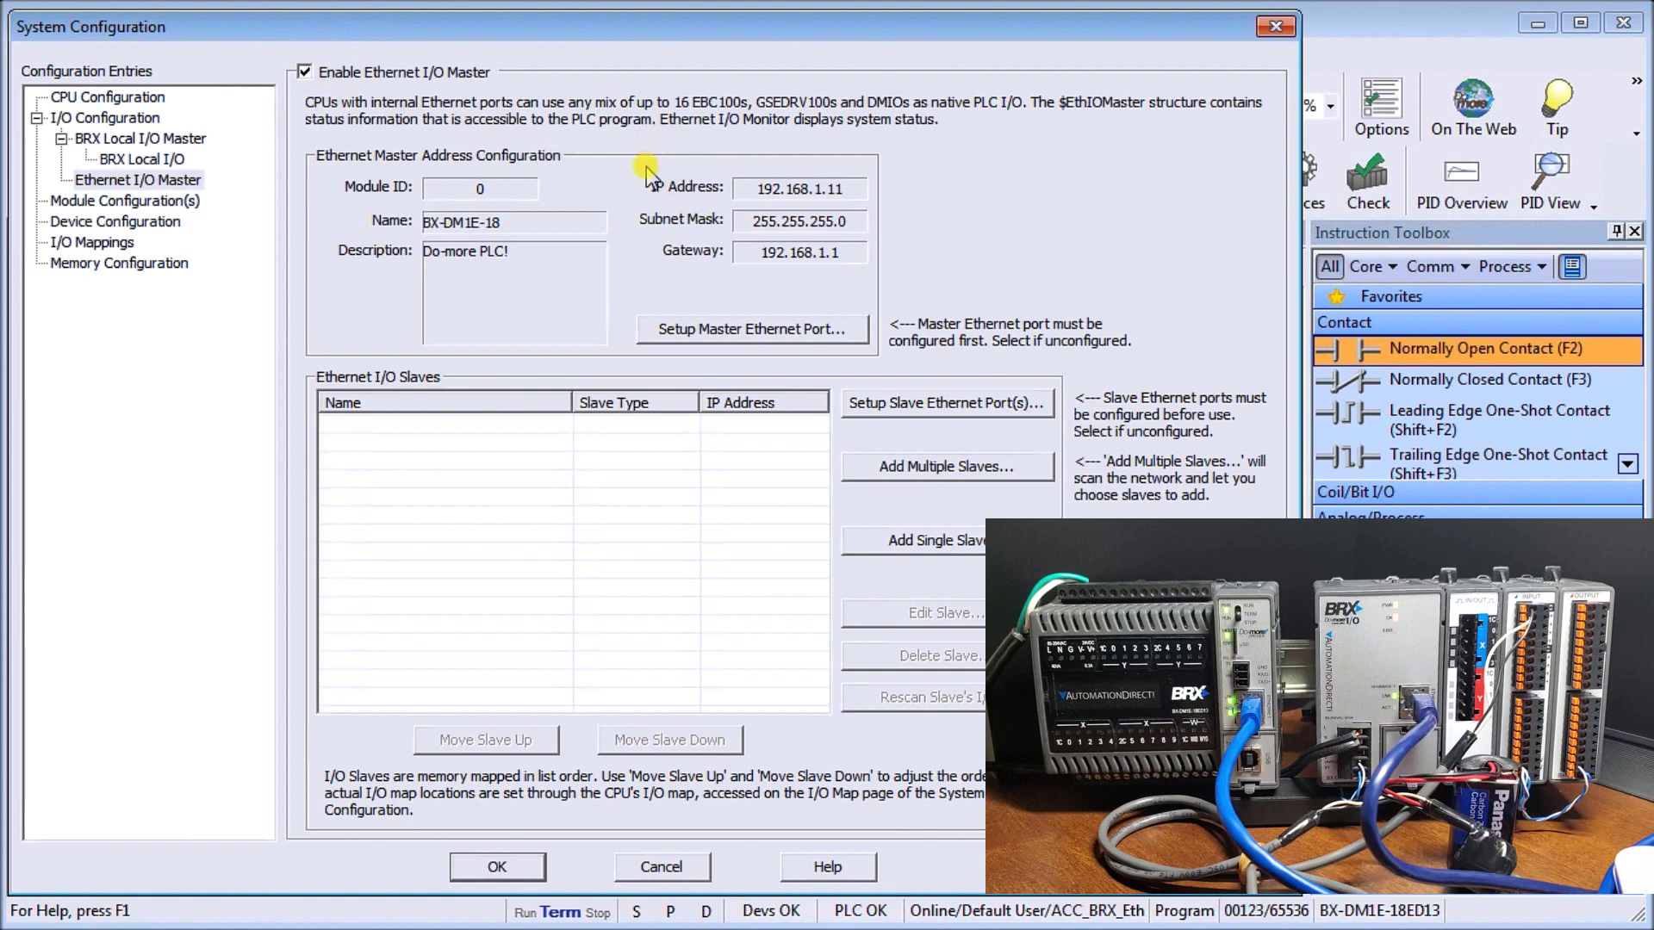
pyautogui.click(508, 247)
# Review the compatible BX-DMIO-M controller in the slave Ethernet port setup and close the dialog
pyautogui.click(902, 403)
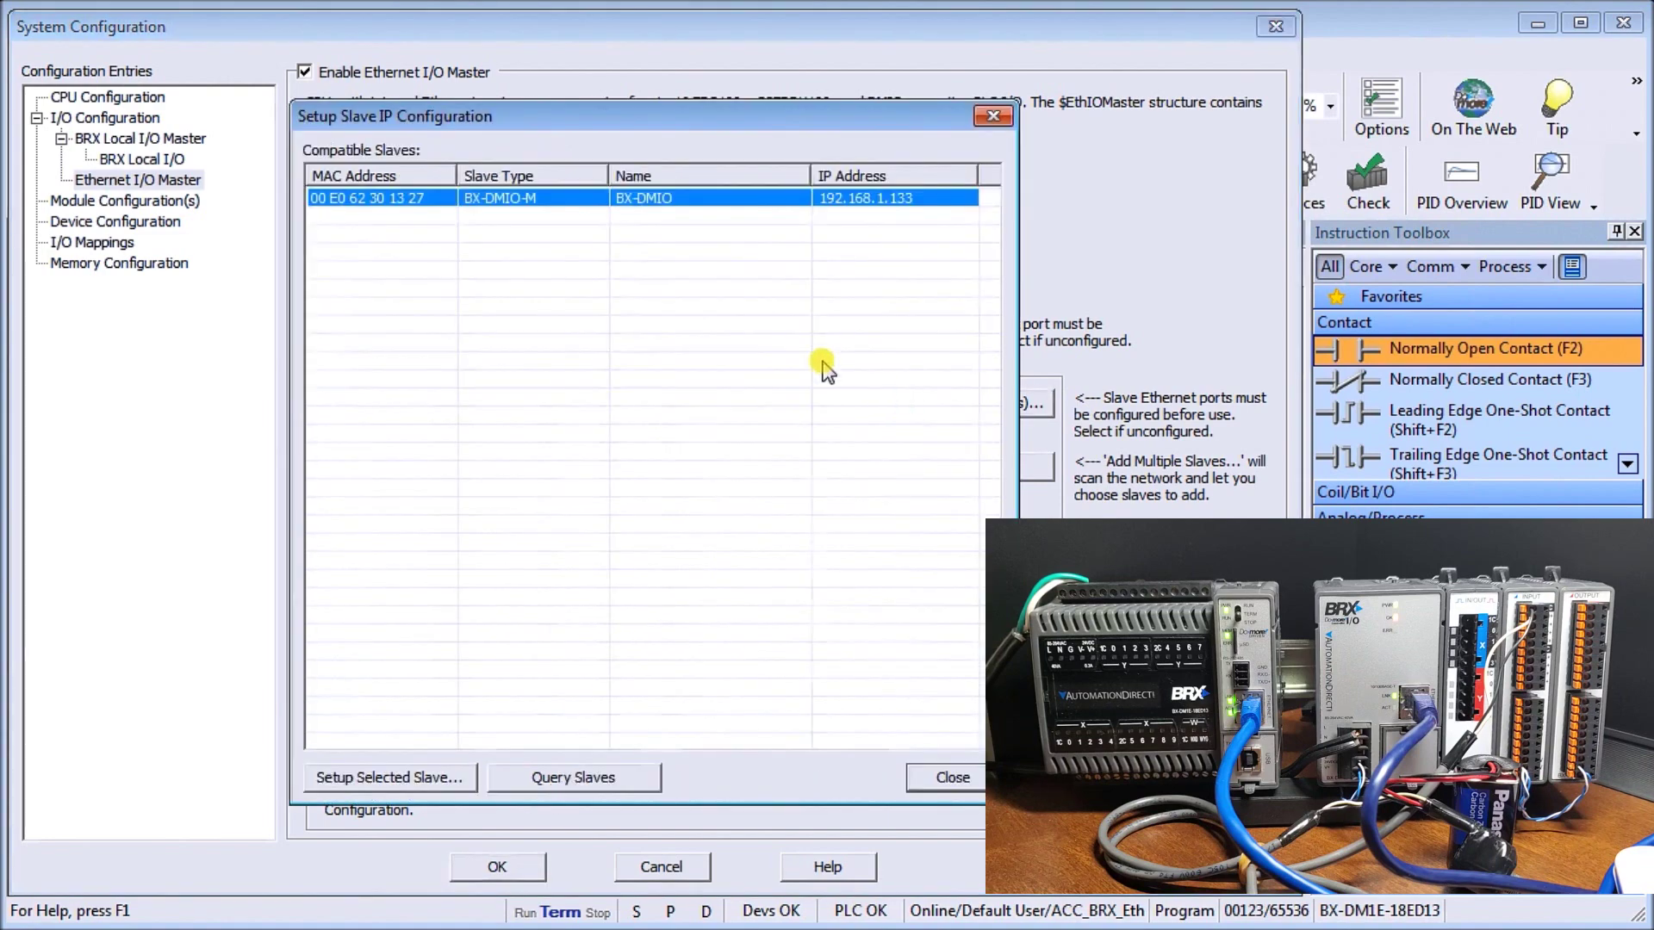
pyautogui.moveTo(623, 120); pyautogui.dragTo(511, 124)
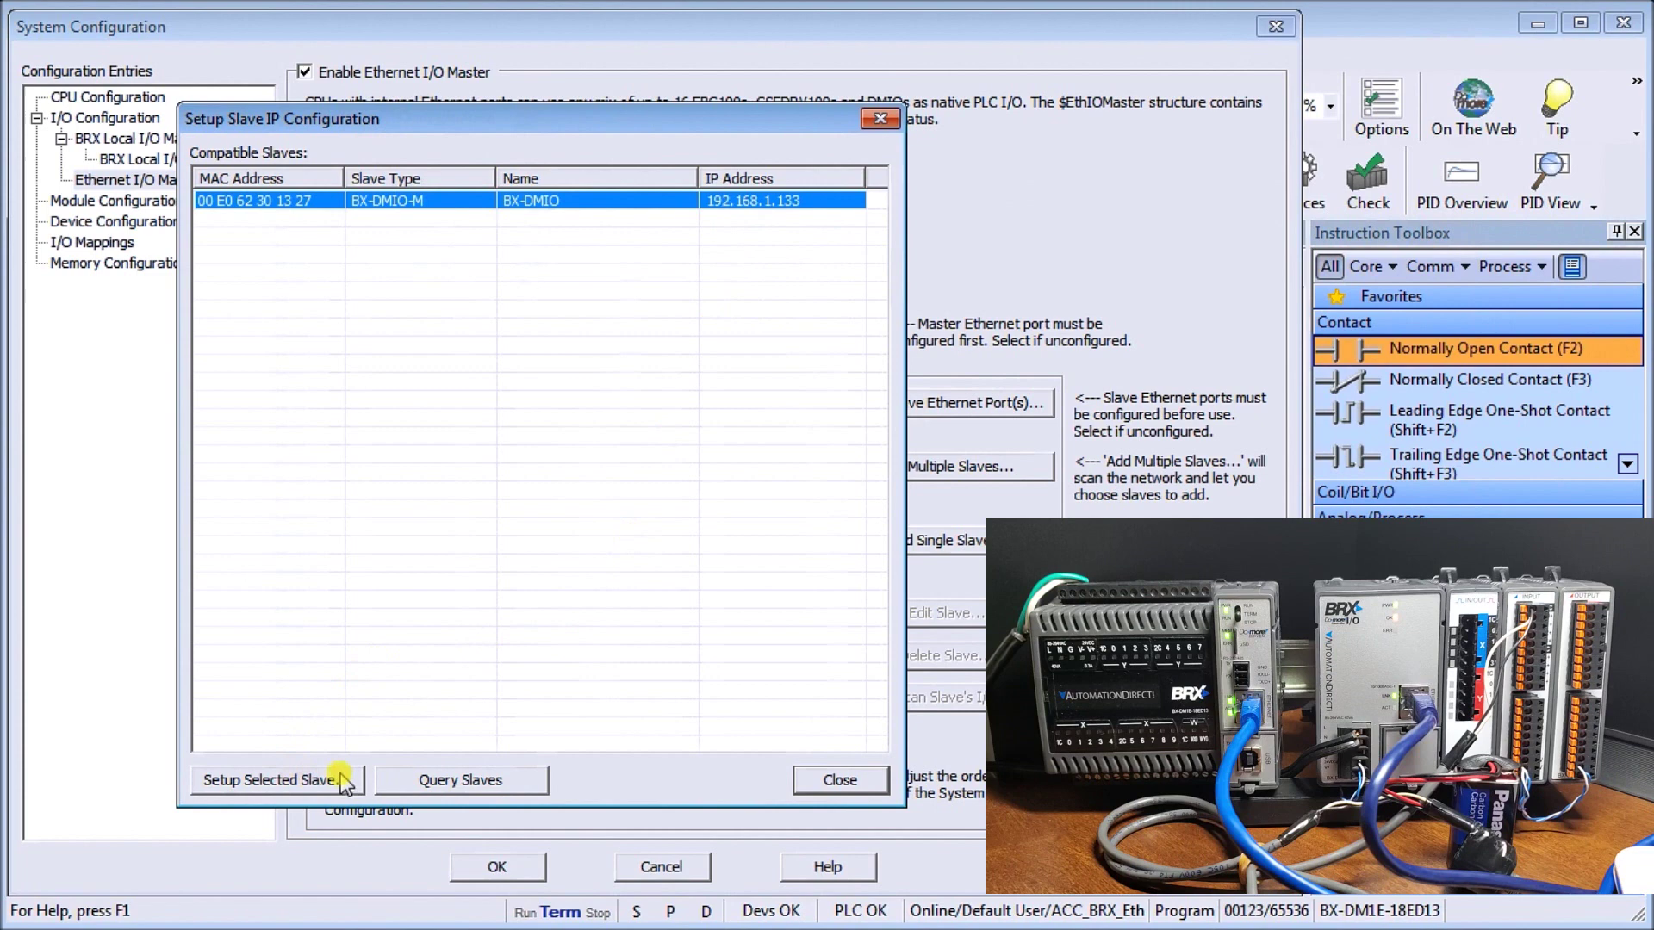
pyautogui.click(827, 781)
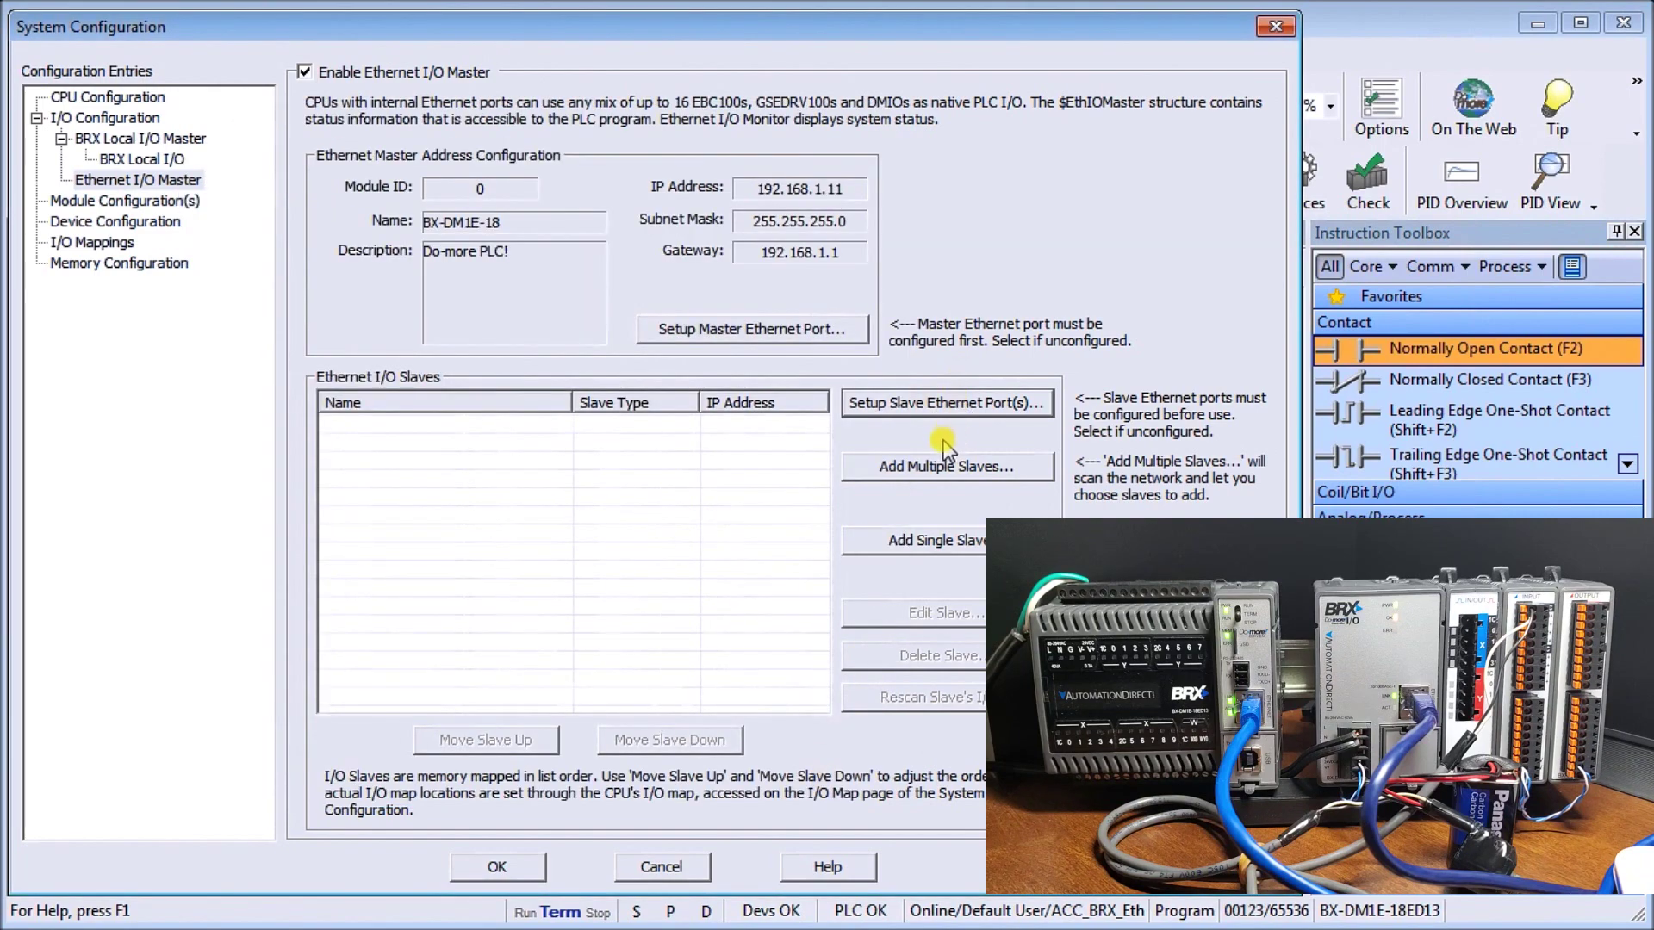
# Scan the network for Ethernet I/O slaves and add the BX-DMIO controller to the Ethernet I/O Master
pyautogui.click(935, 469)
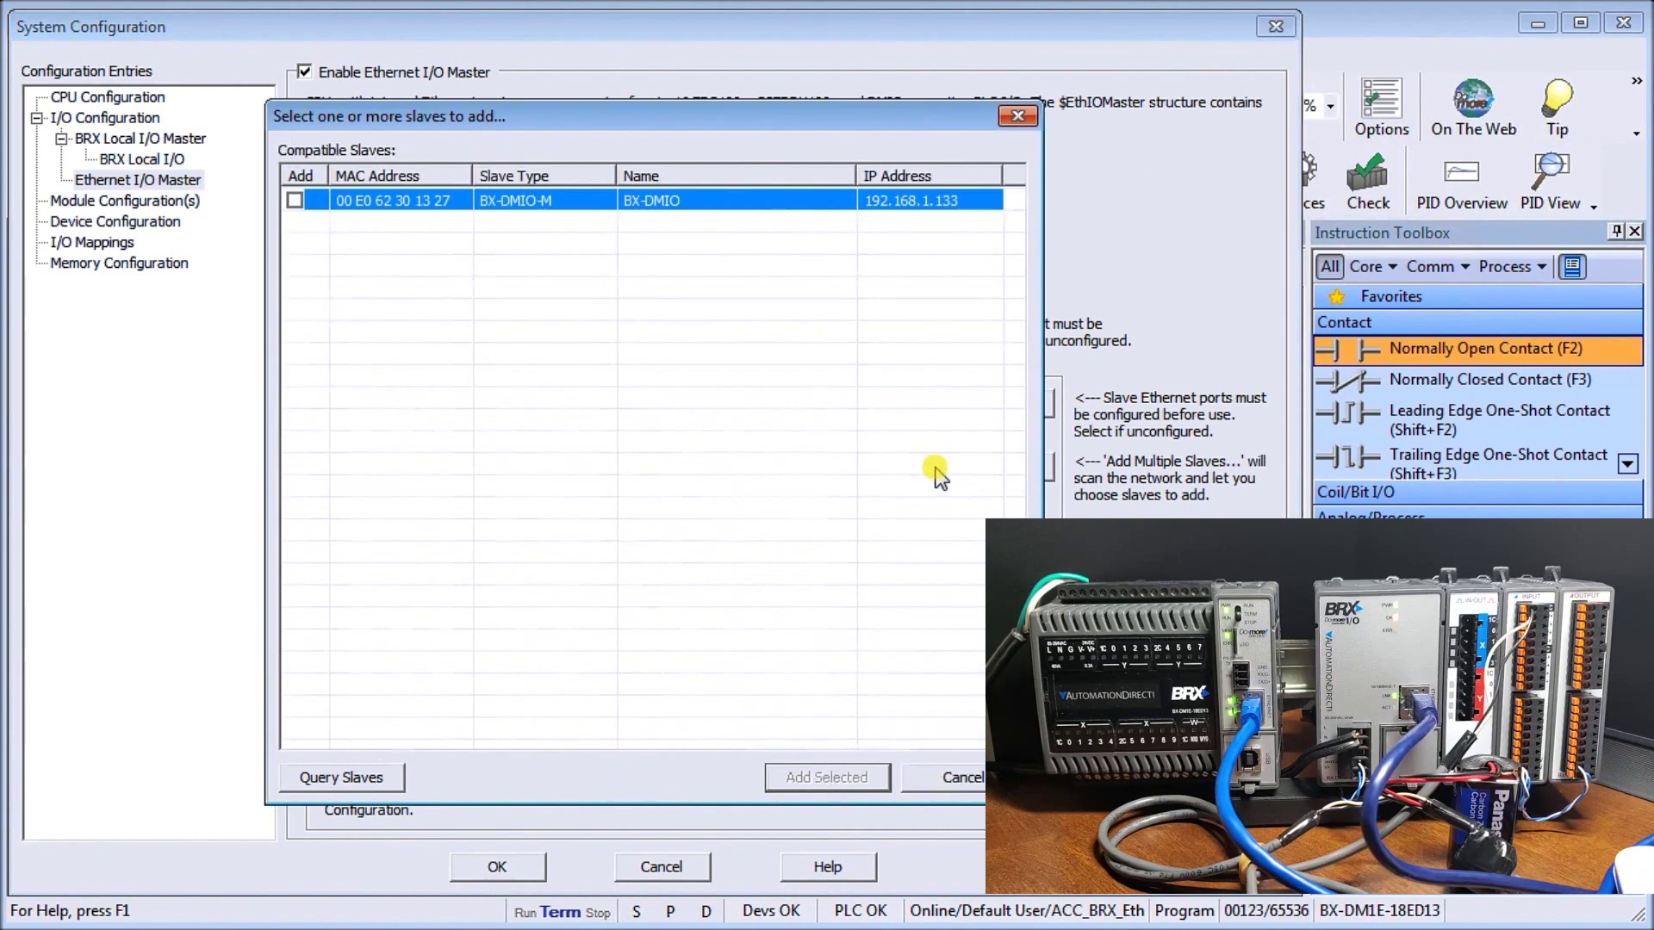
pyautogui.click(294, 200)
pyautogui.click(793, 776)
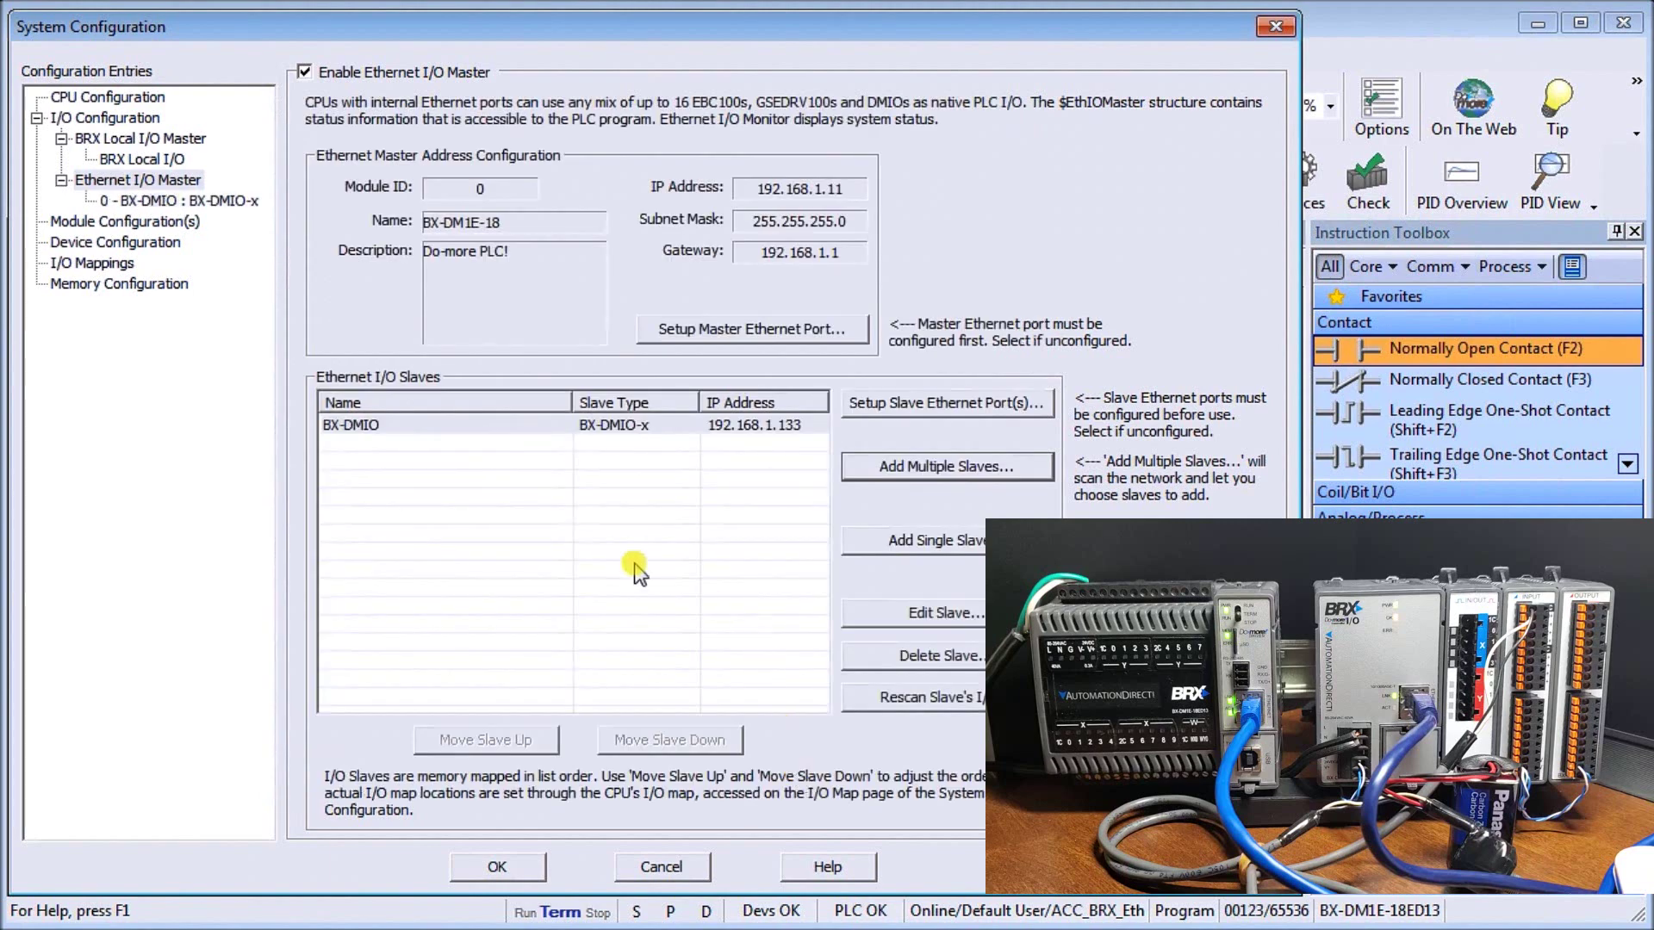
# Review the BX-DMIO slave's type, IP address, poll rate, timeout, retries and slave-error behaviour
pyautogui.click(451, 430)
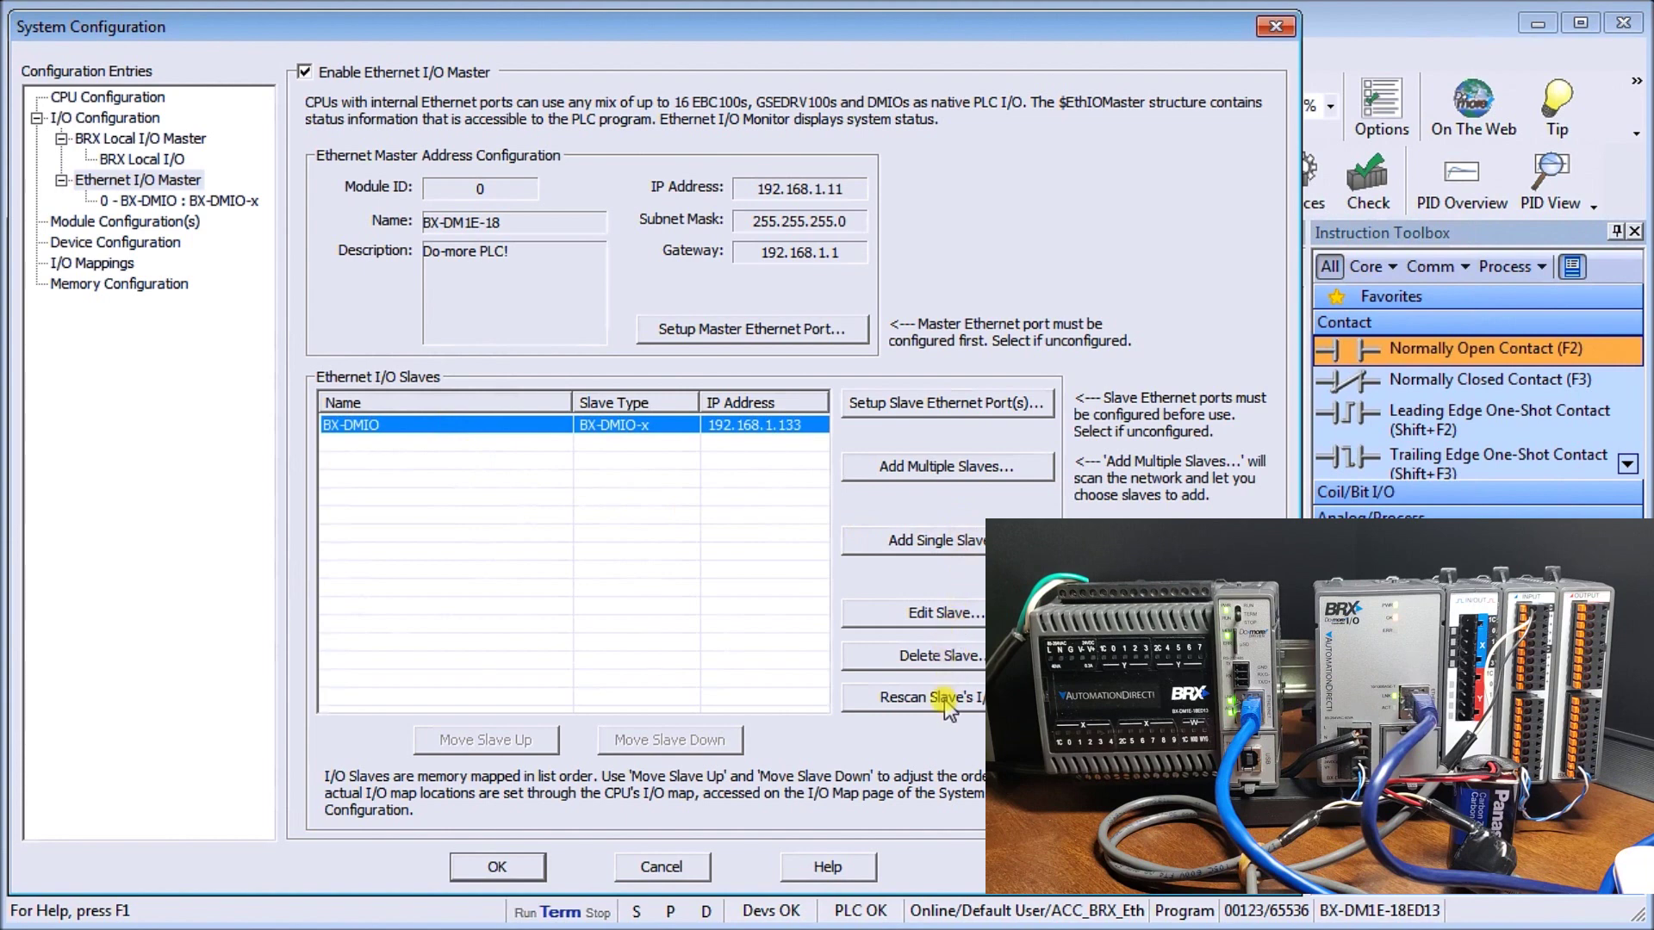
pyautogui.click(920, 613)
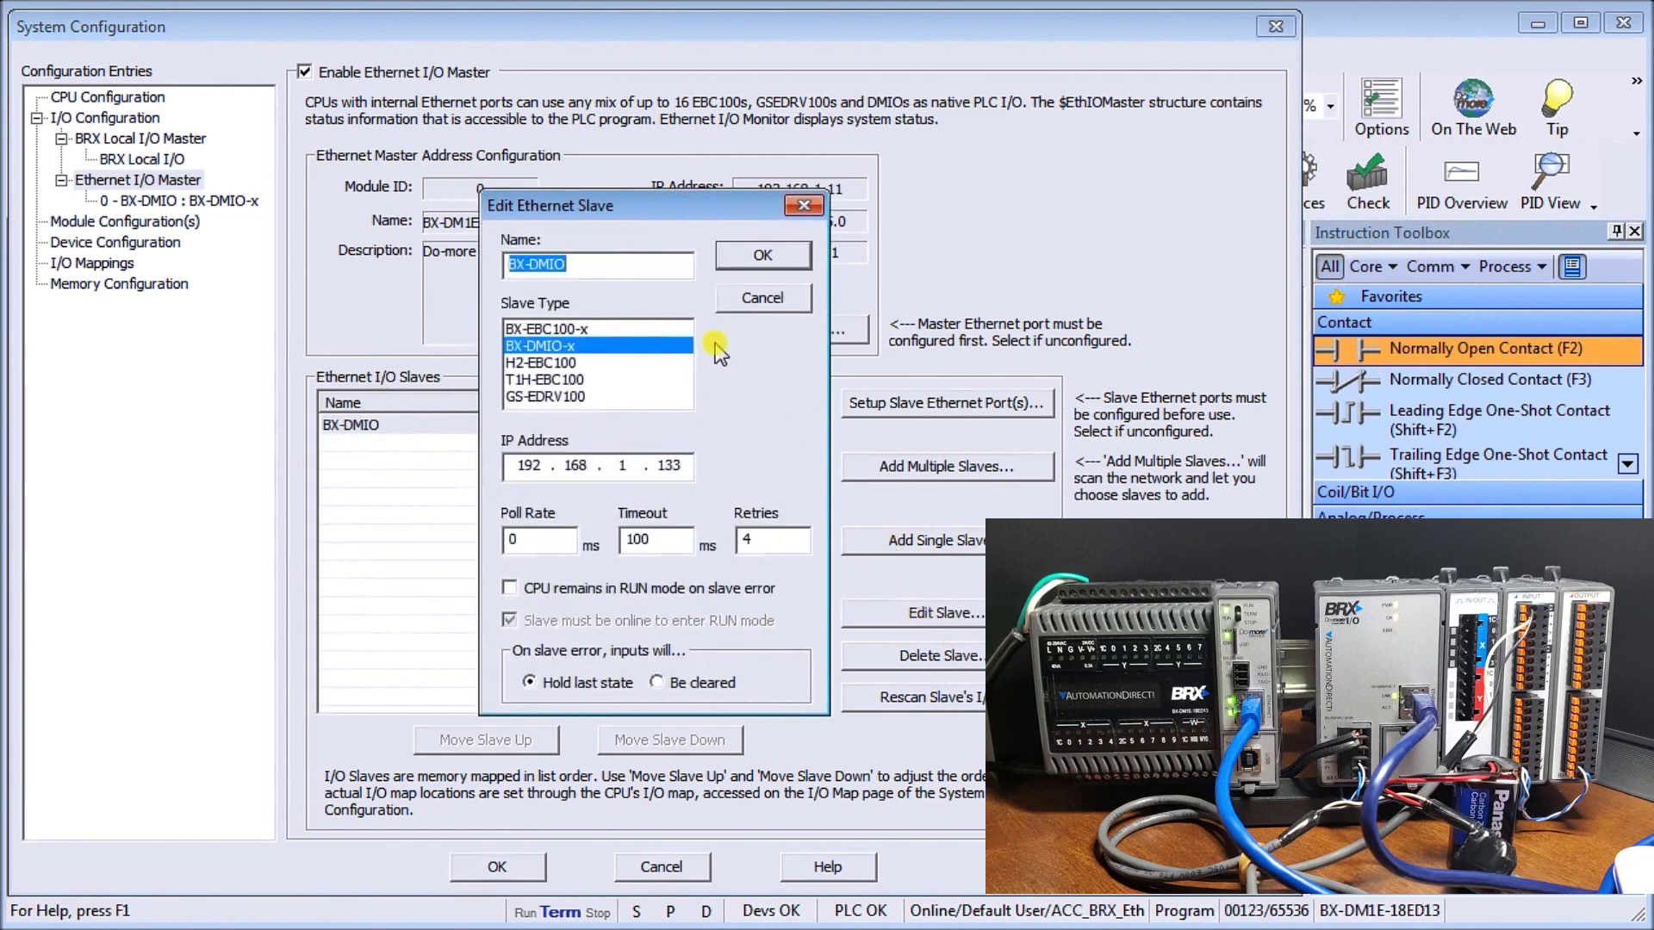
pyautogui.moveTo(655, 208); pyautogui.dragTo(326, 209)
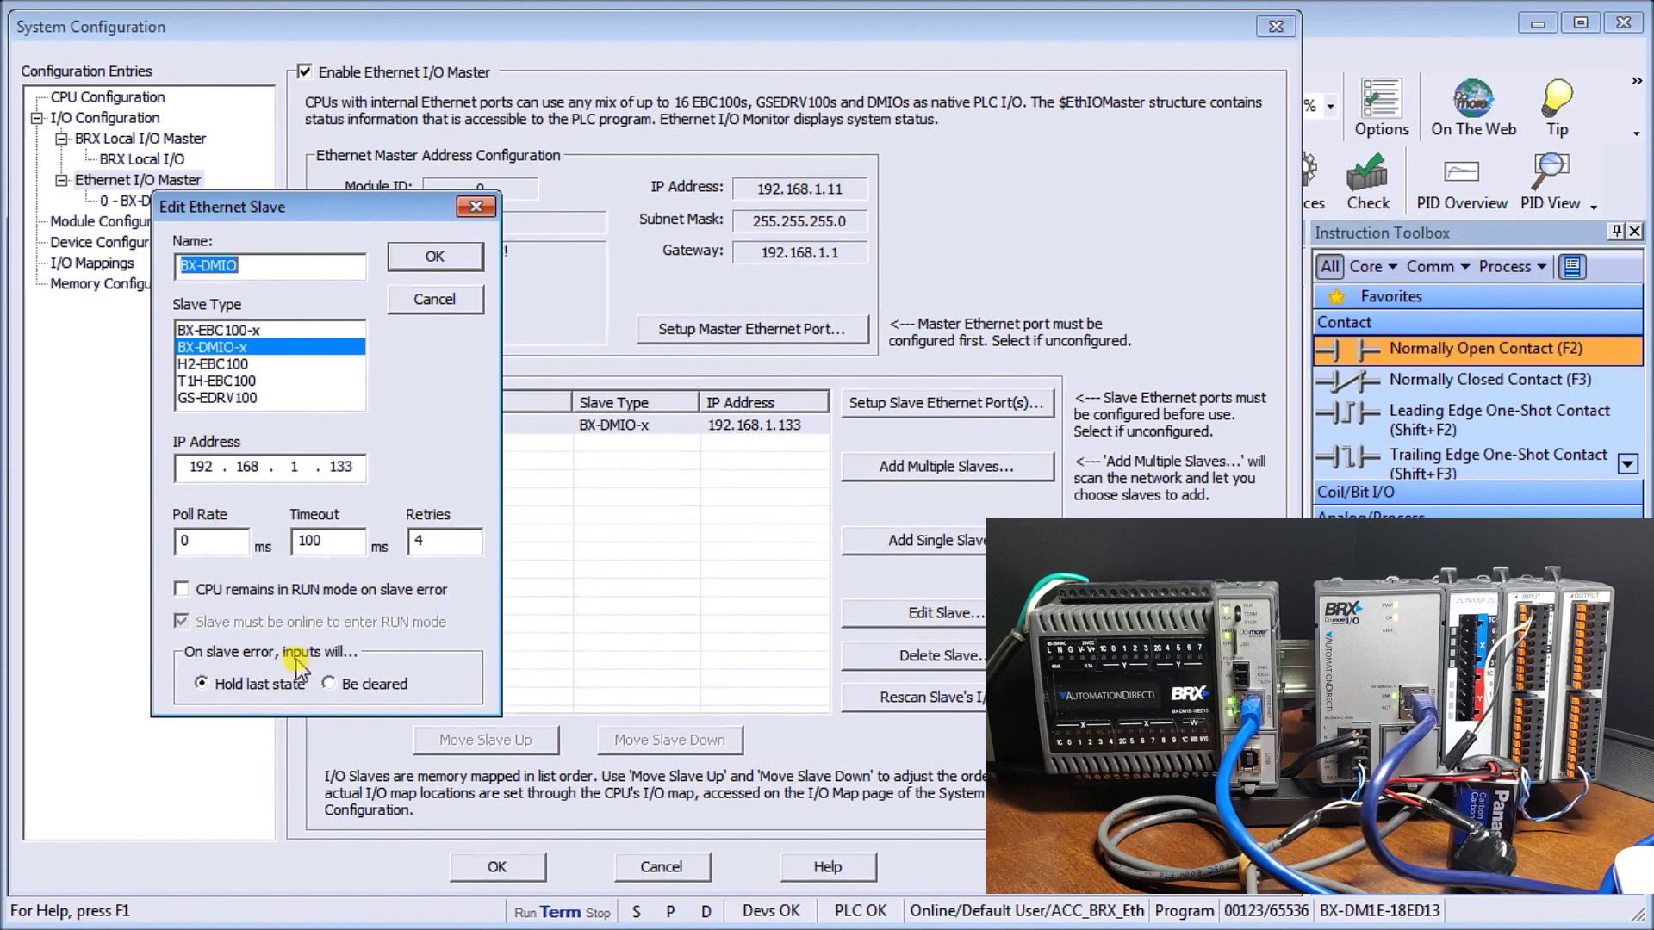
pyautogui.click(435, 259)
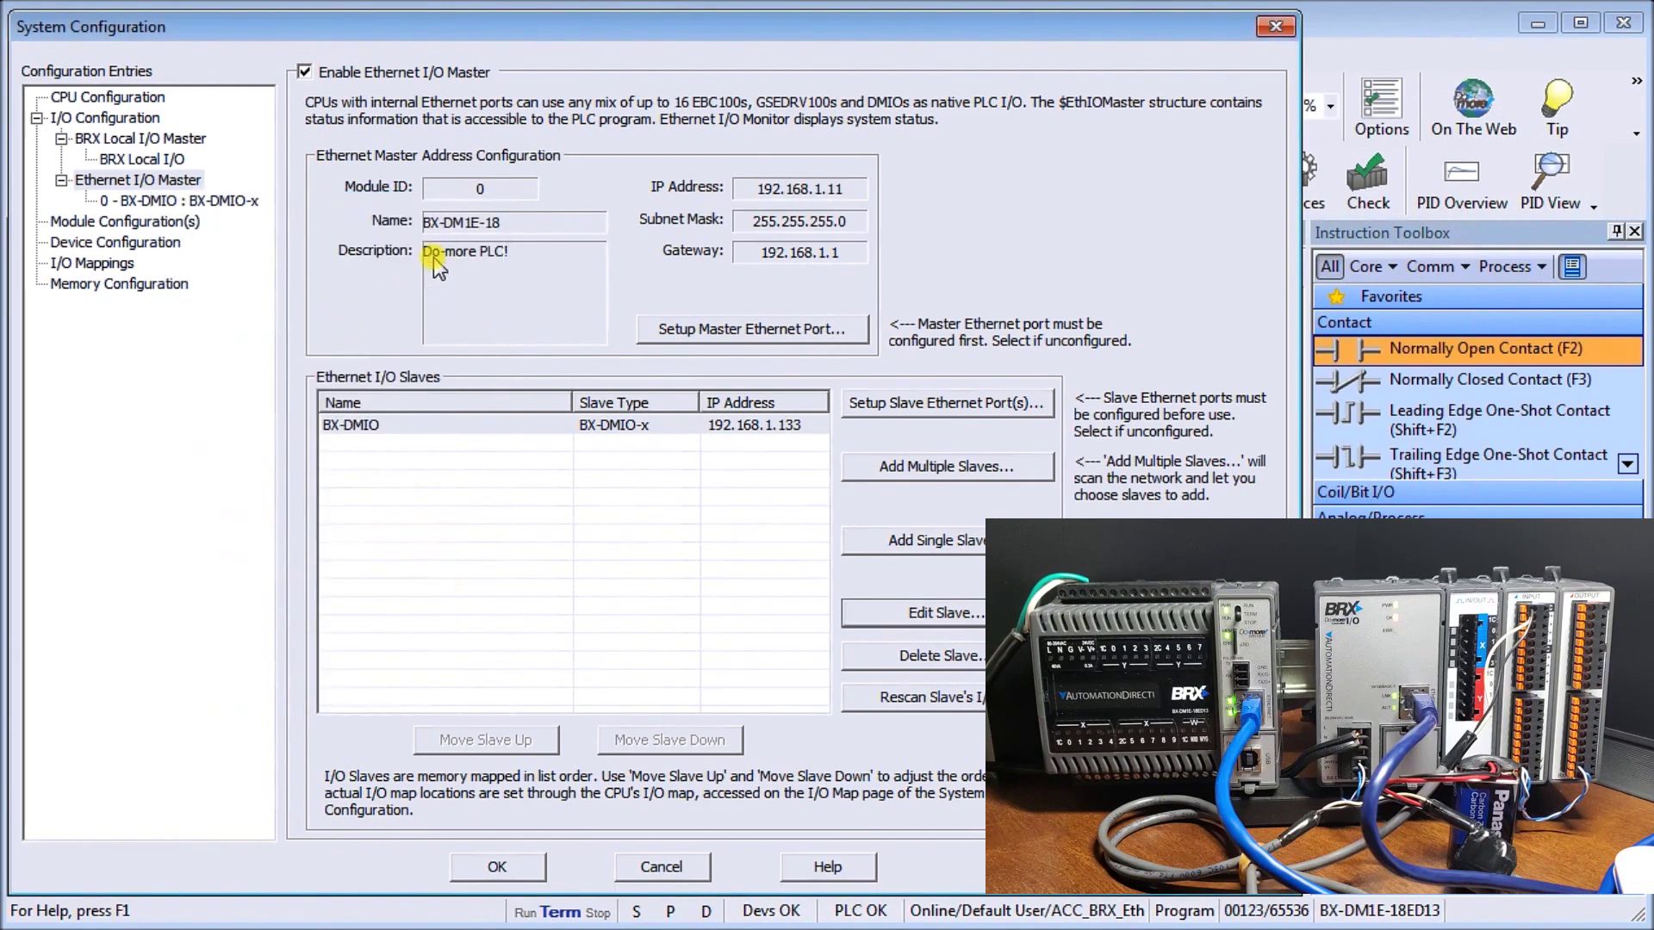
pyautogui.click(441, 424)
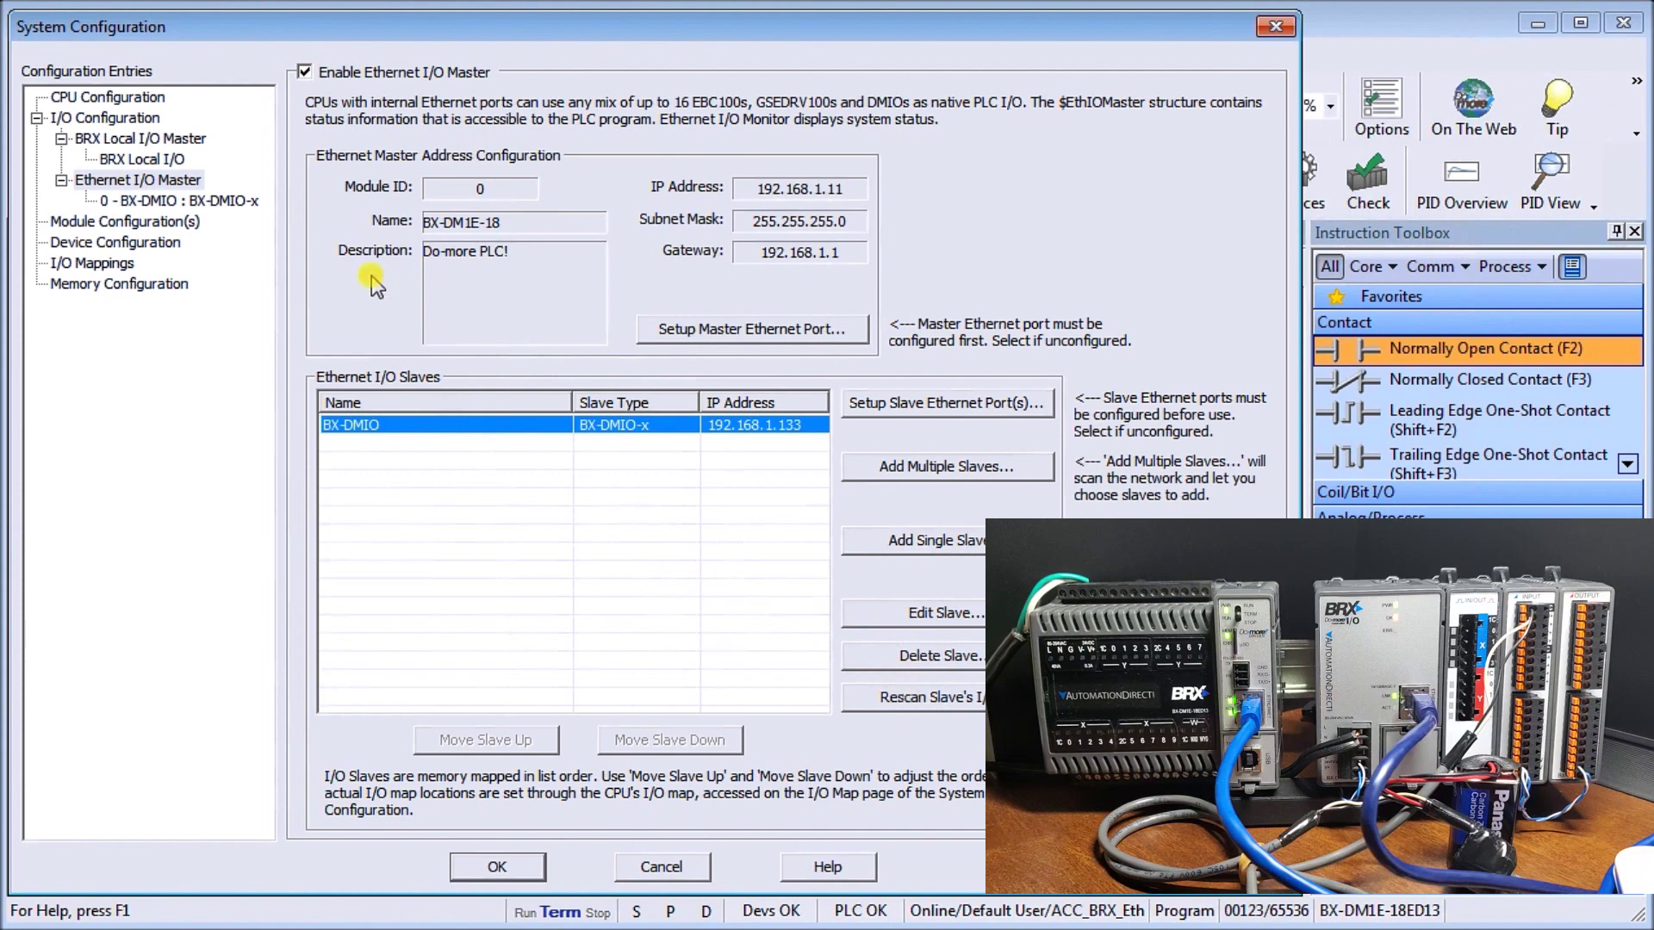
# Examine the expansion modules and their I/O mapping on the BX-DMIO remote base
pyautogui.click(152, 204)
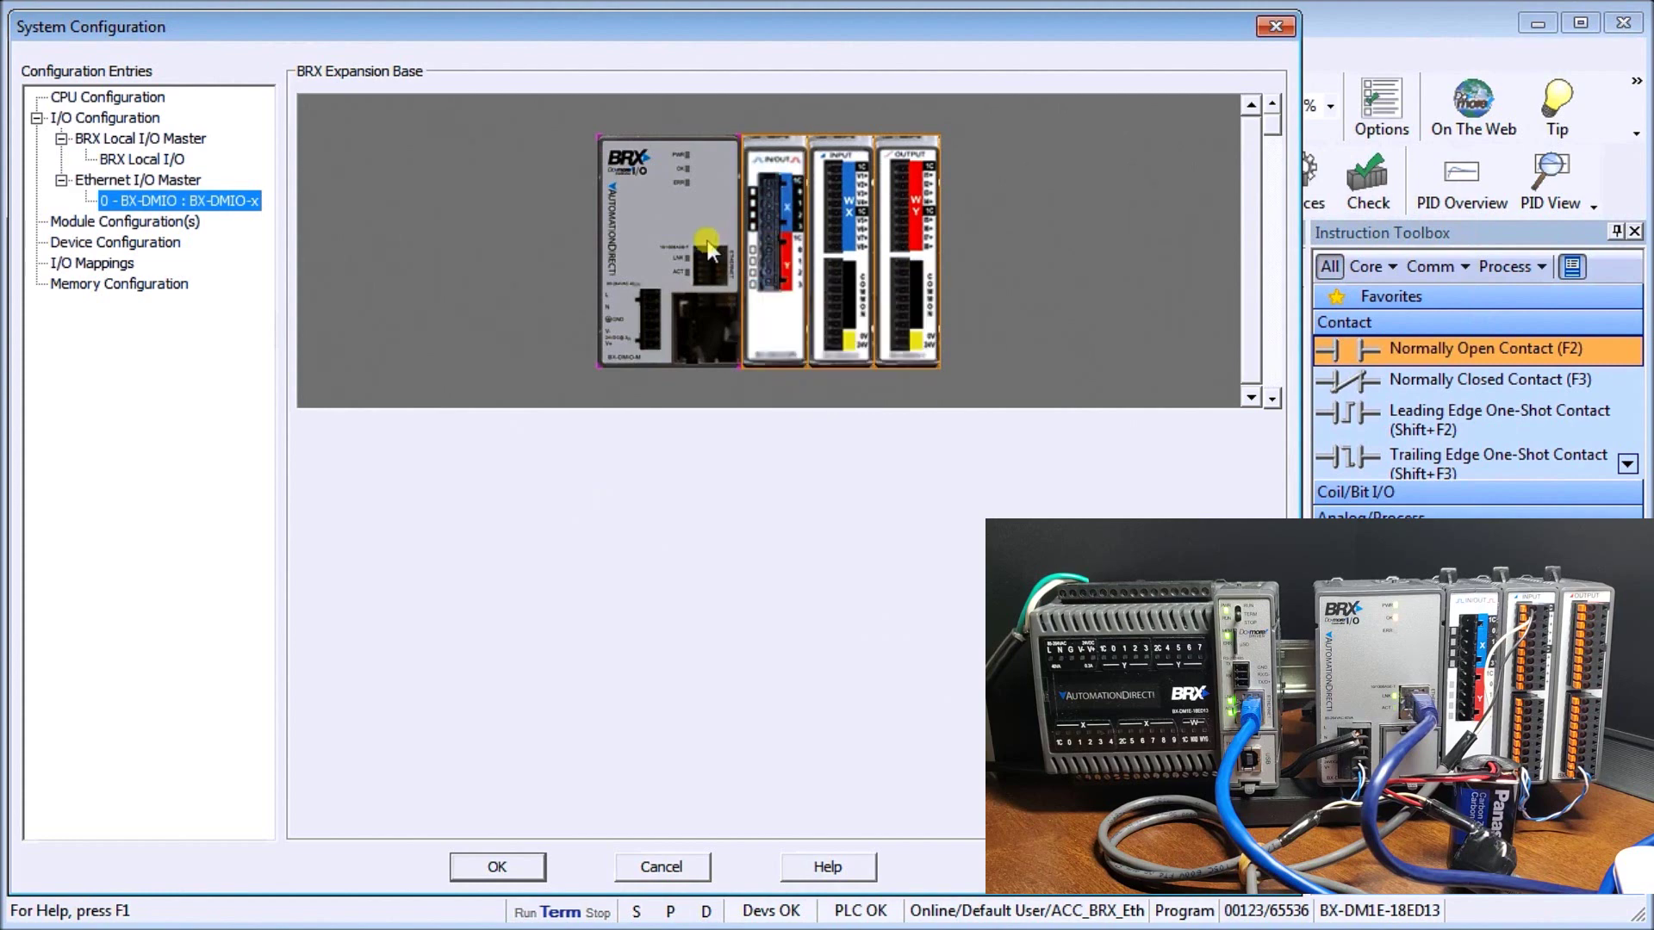
pyautogui.click(757, 297)
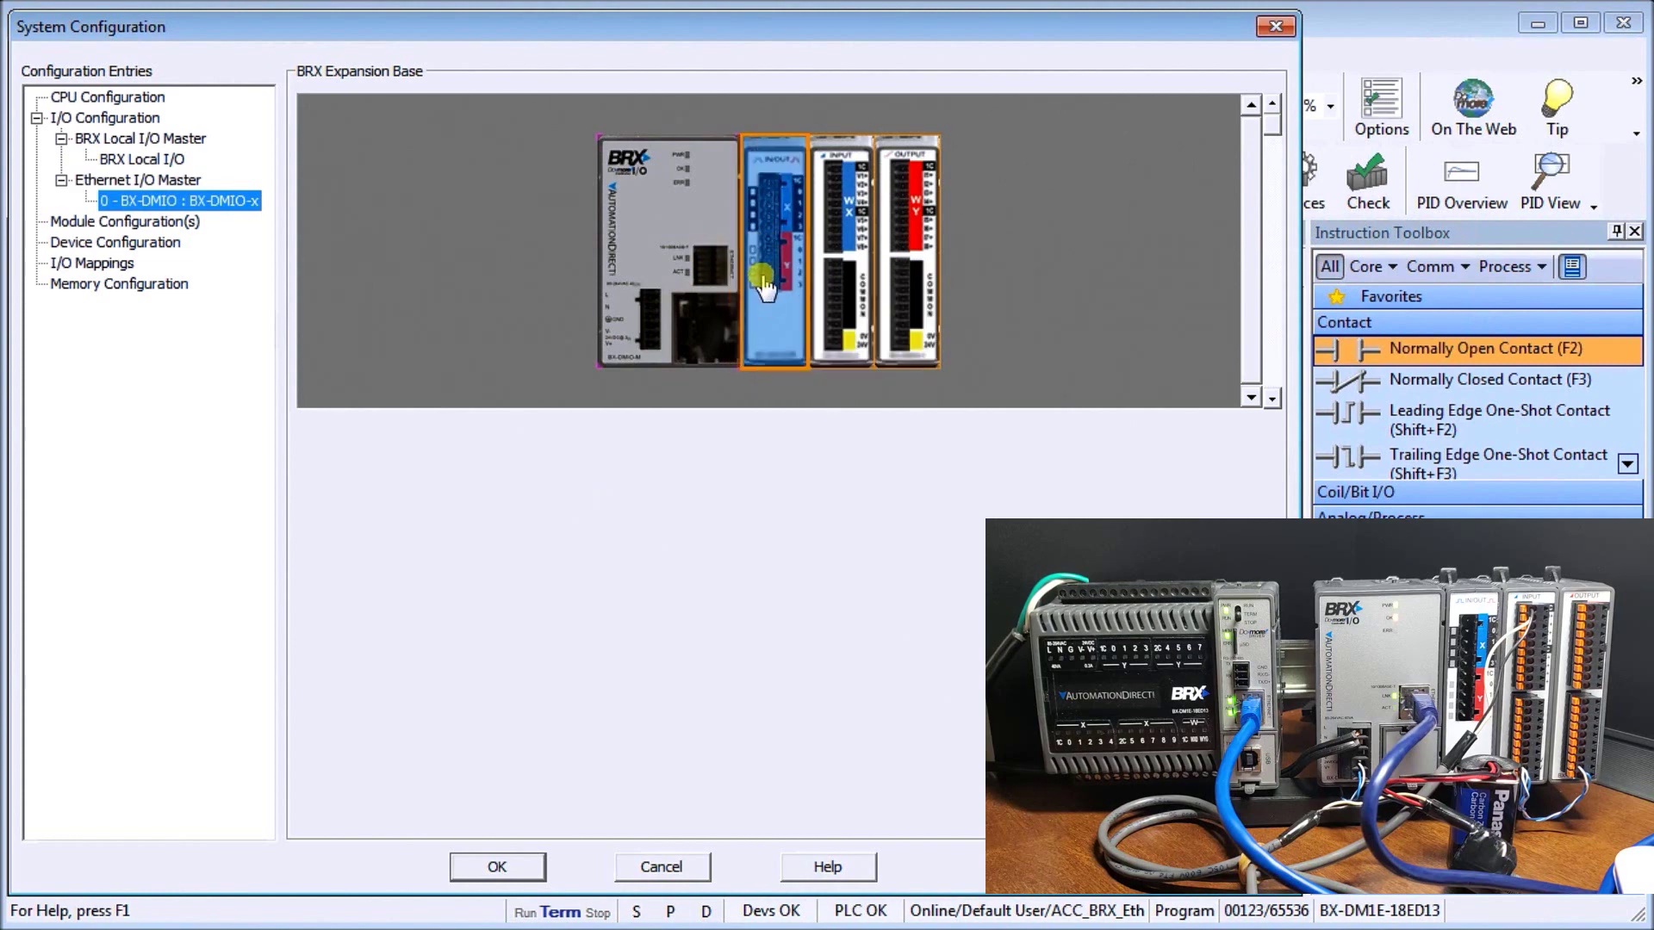
pyautogui.moveTo(767, 351)
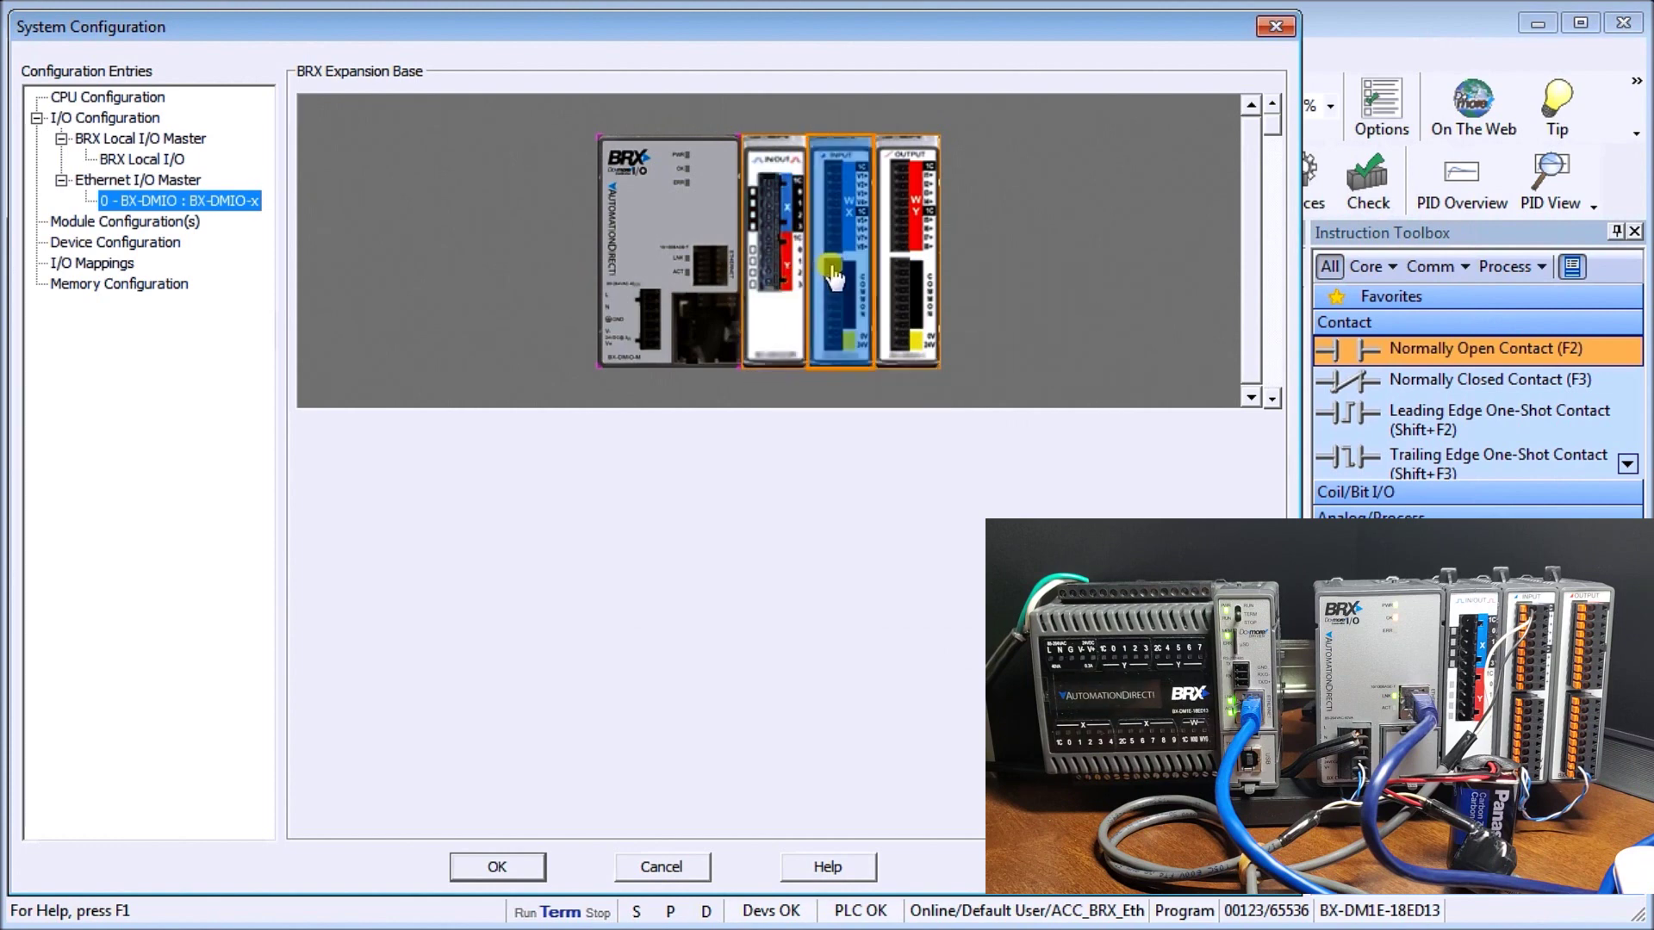
pyautogui.moveTo(840, 274)
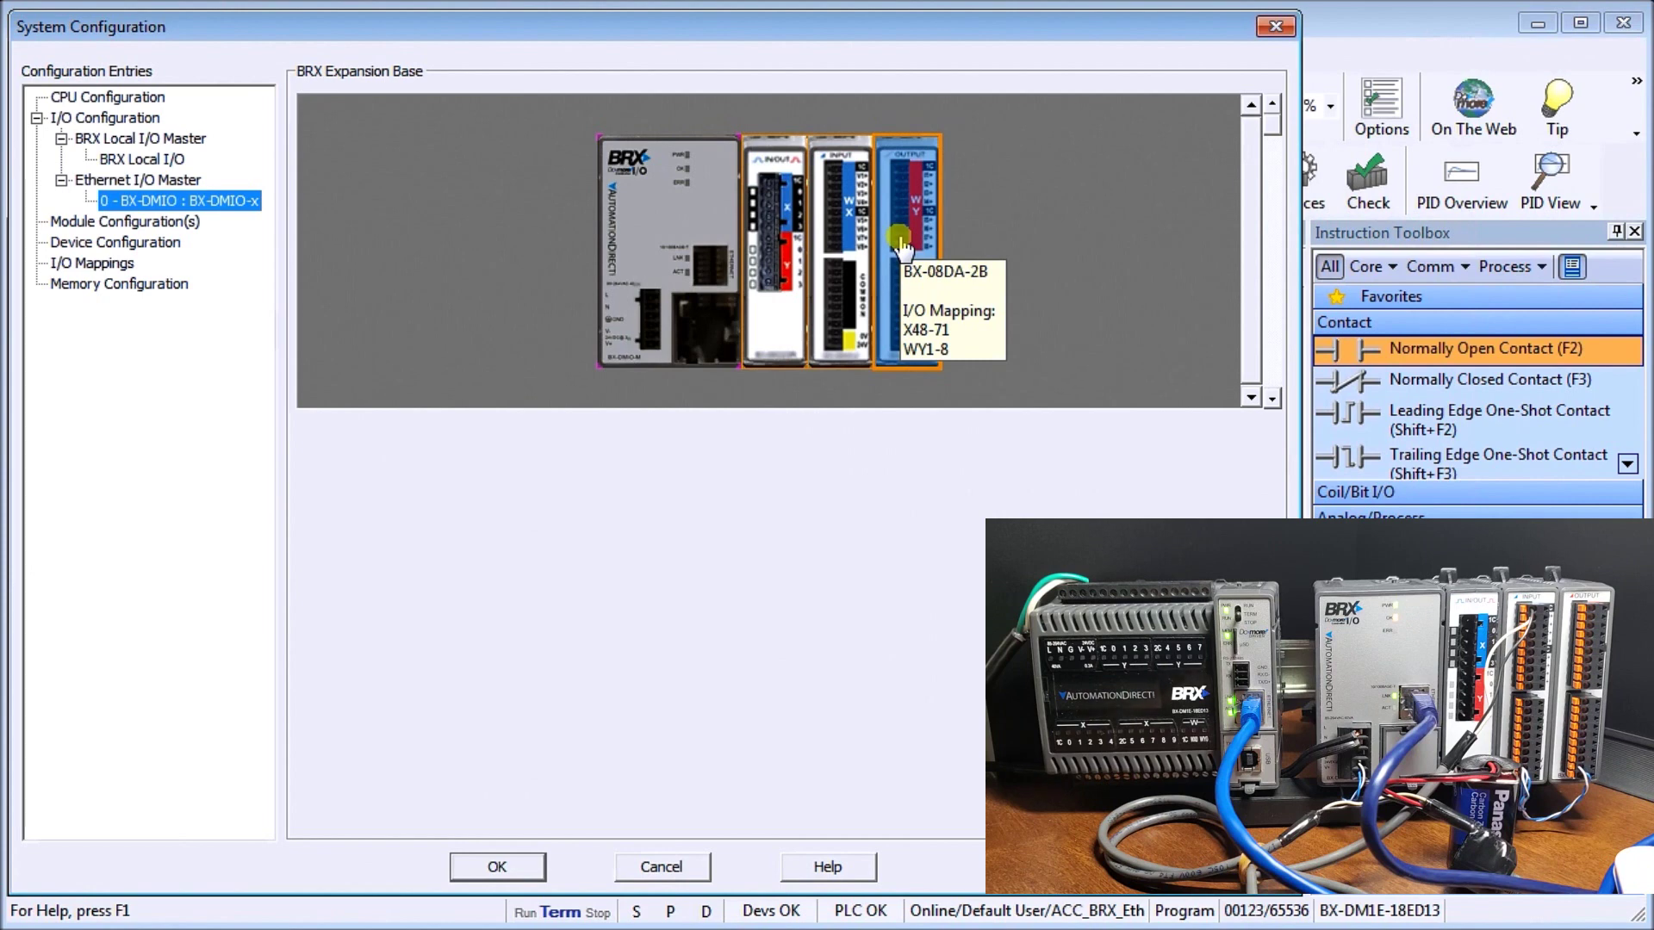
# Review the BX-08AD-2B module's global settings and both analog input channel groups, then cancel its setup
pyautogui.click(840, 224)
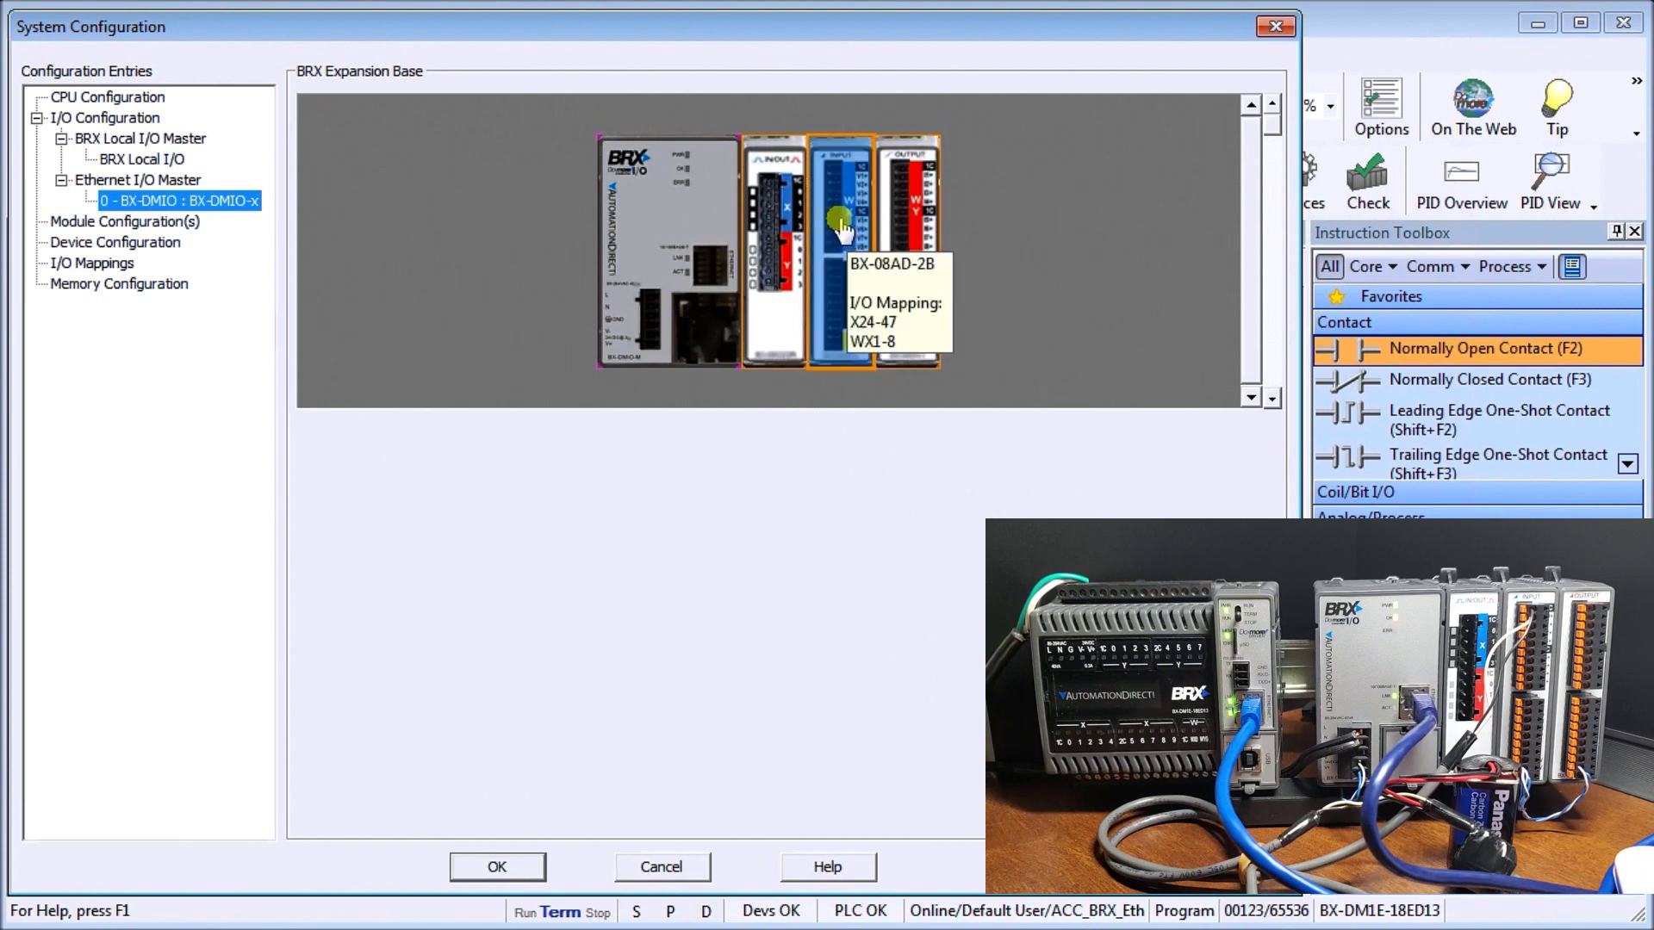
pyautogui.rightClick(844, 215)
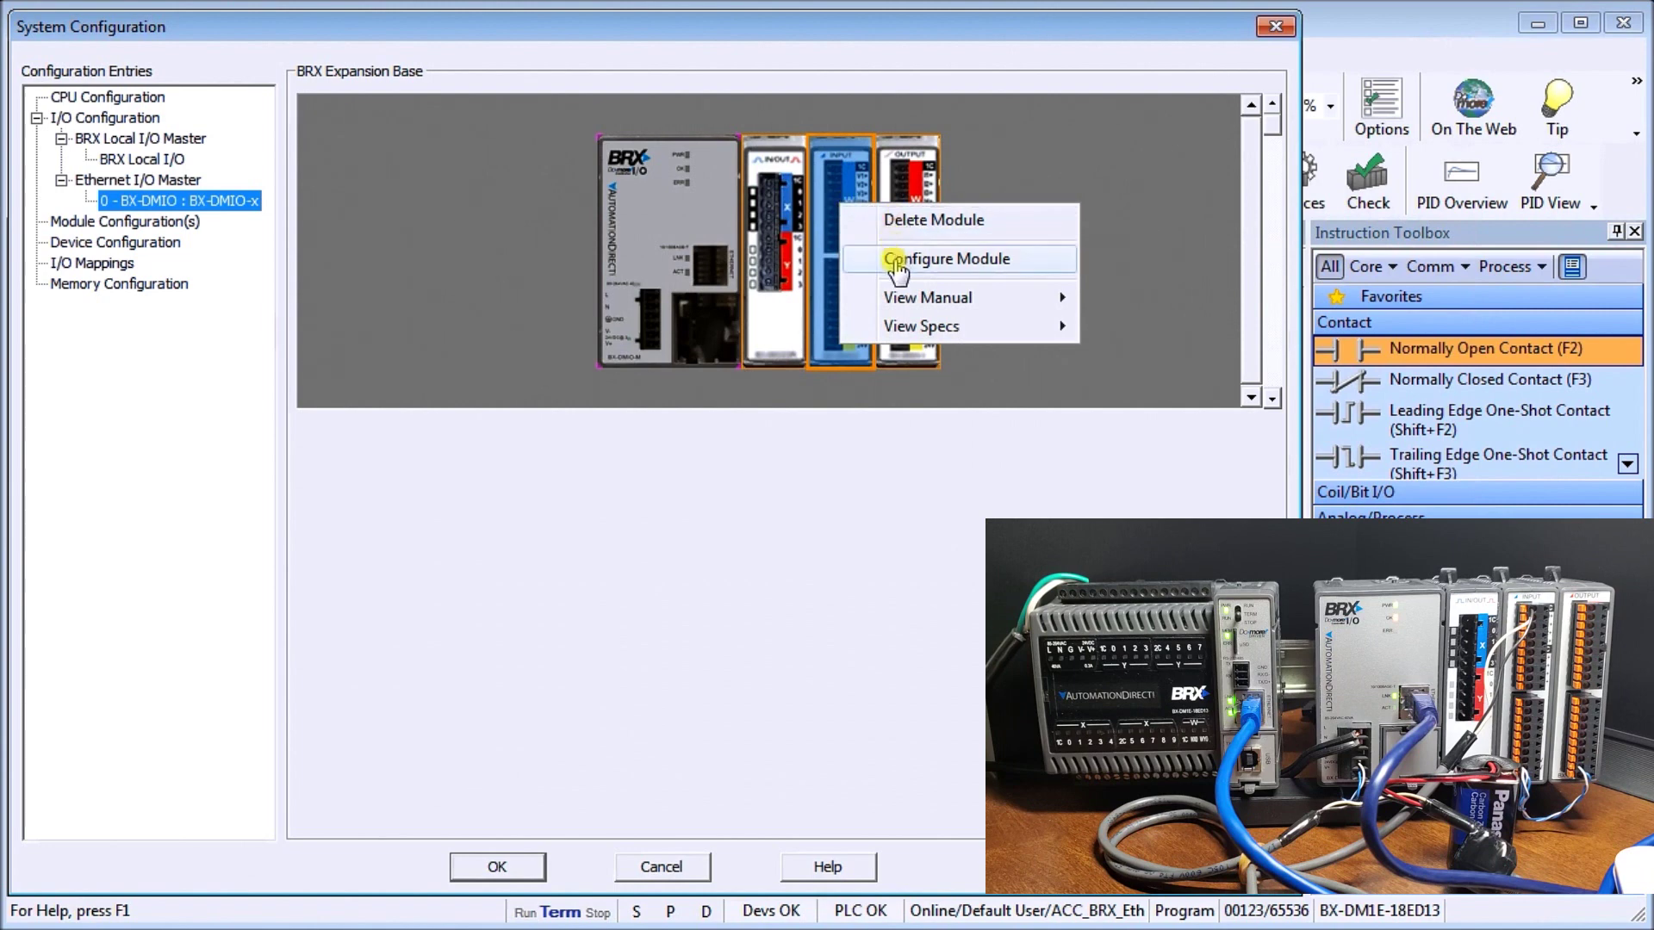
pyautogui.moveTo(909, 300)
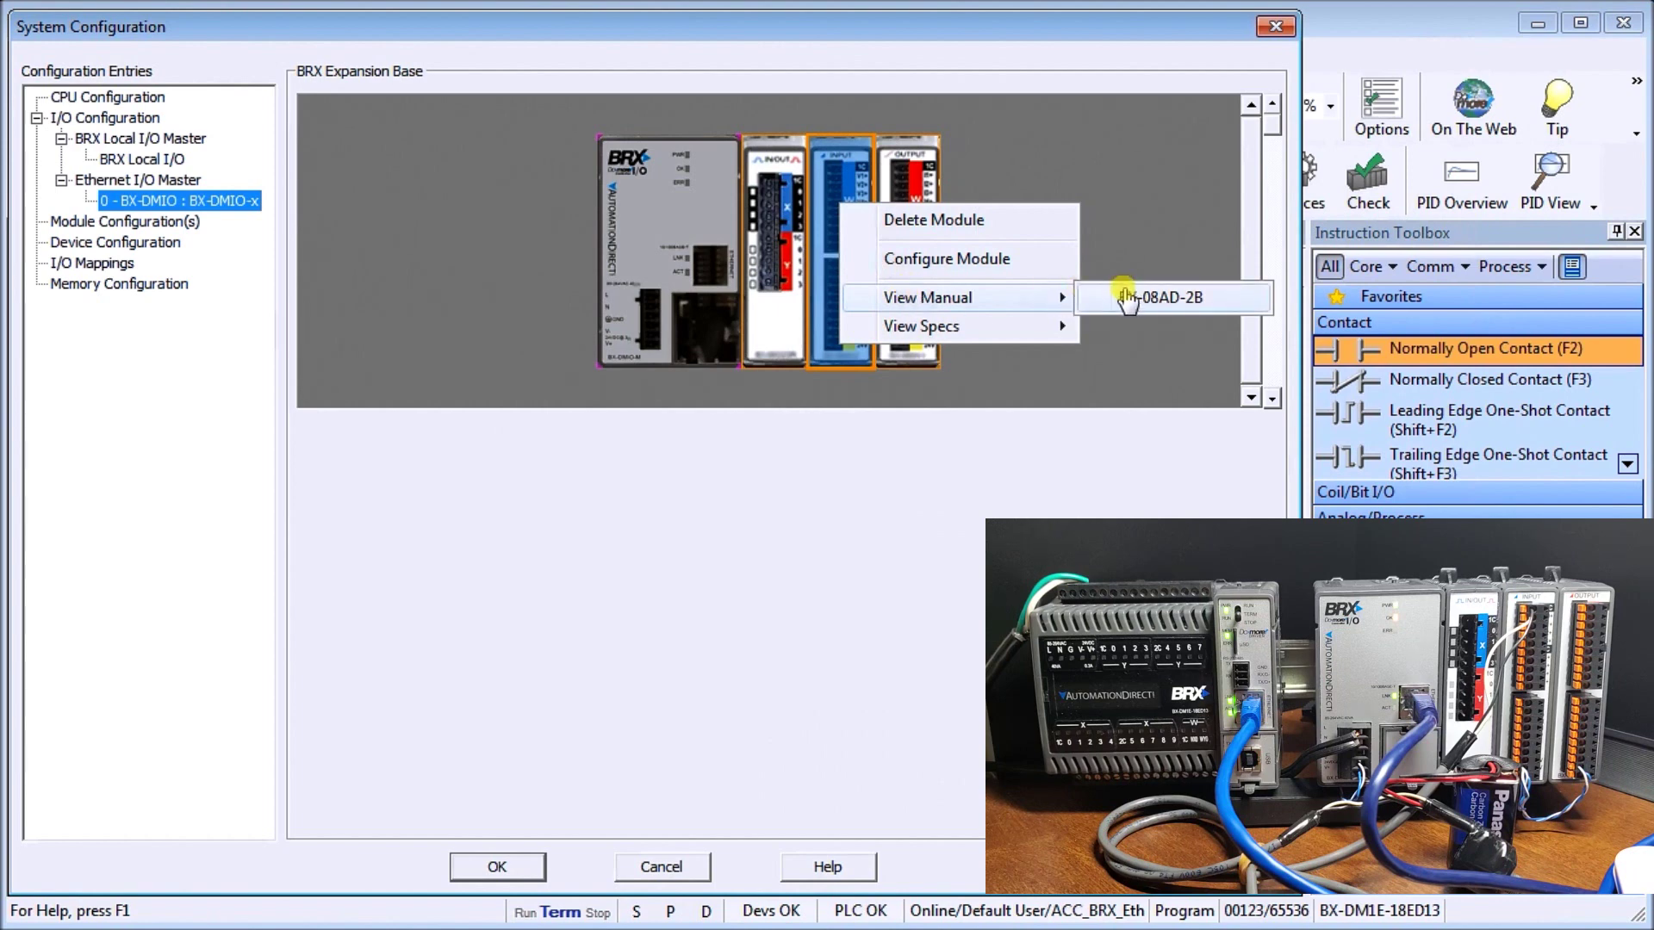
pyautogui.moveTo(1014, 327)
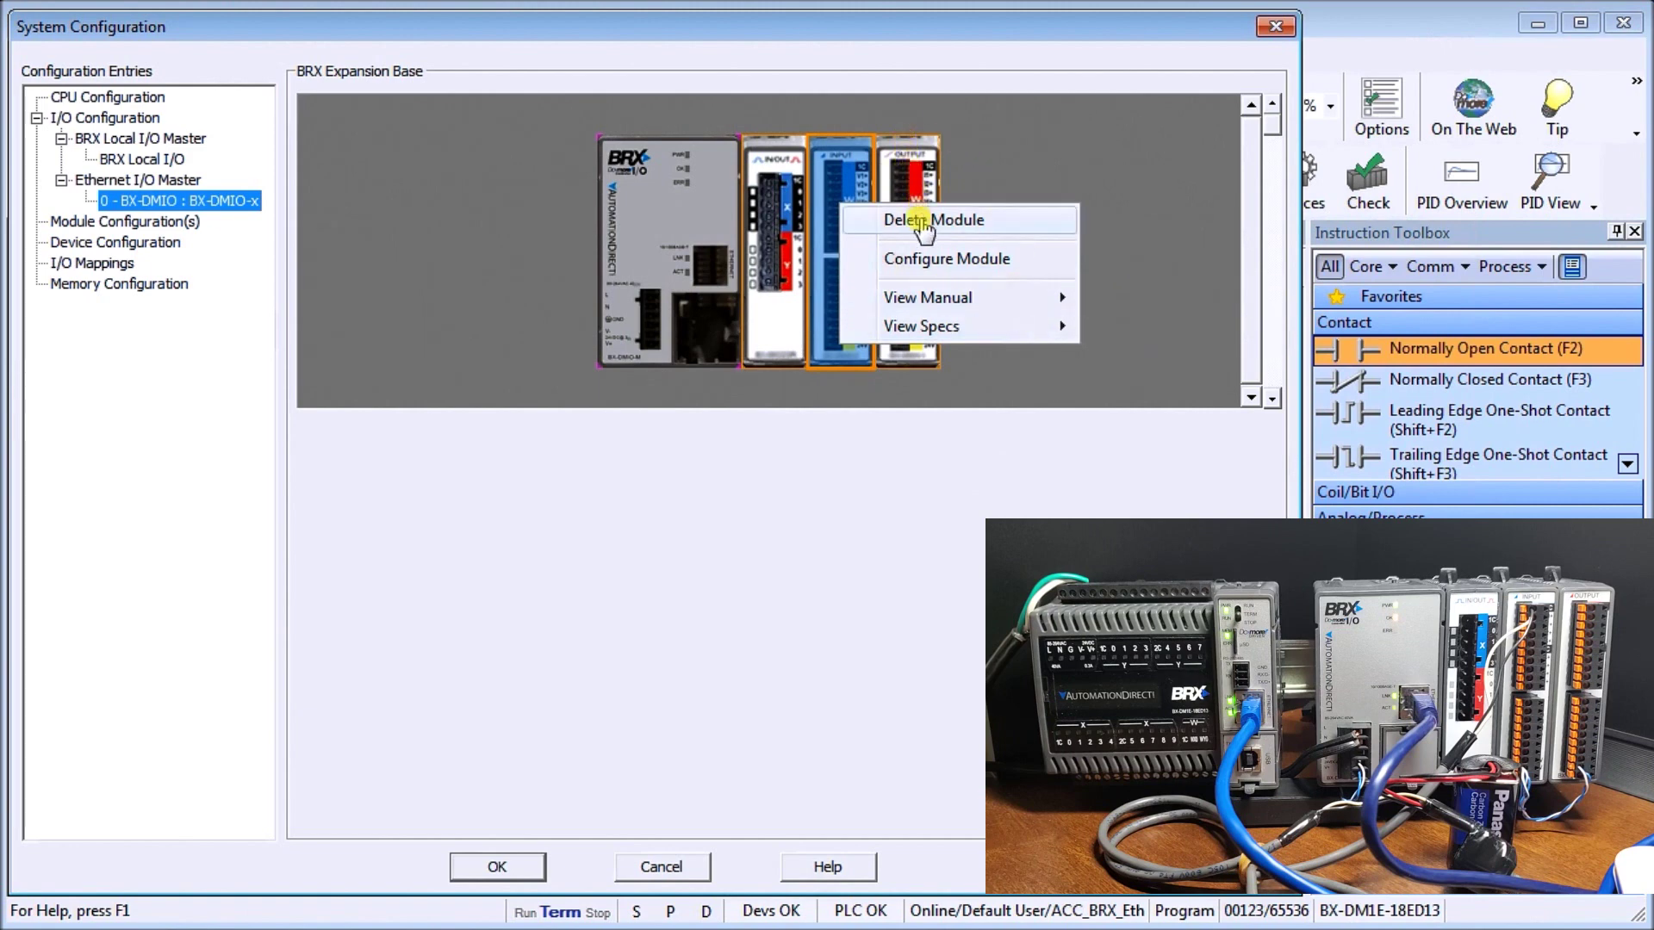
pyautogui.click(929, 261)
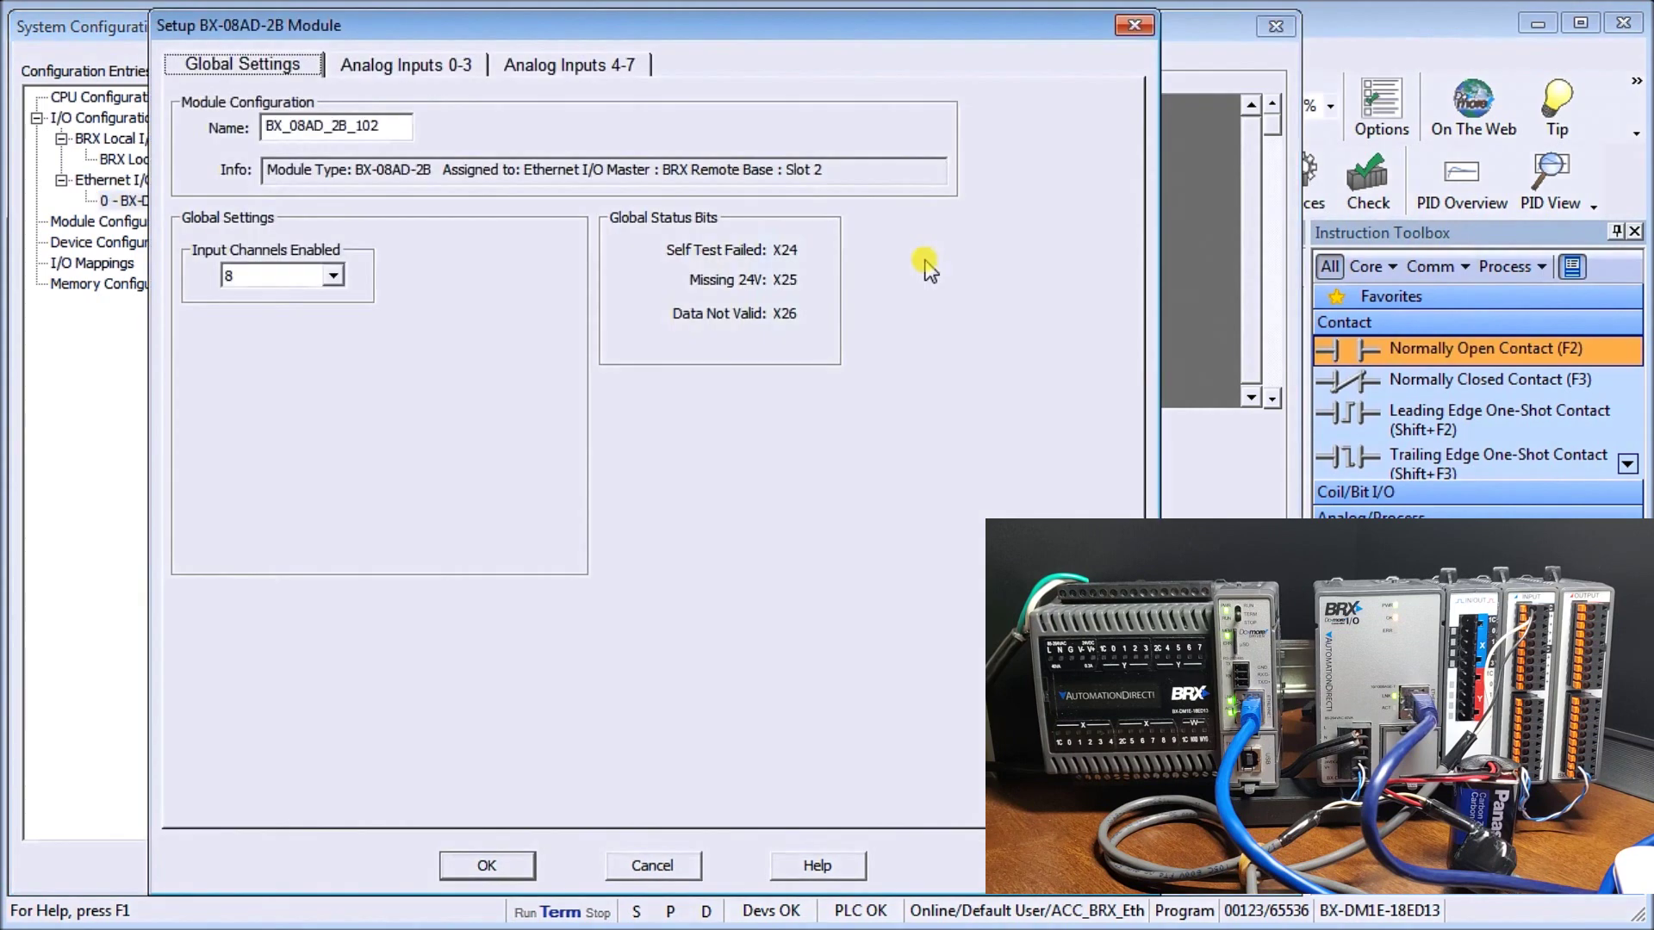
pyautogui.click(399, 71)
pyautogui.click(591, 65)
pyautogui.click(296, 65)
pyautogui.click(681, 864)
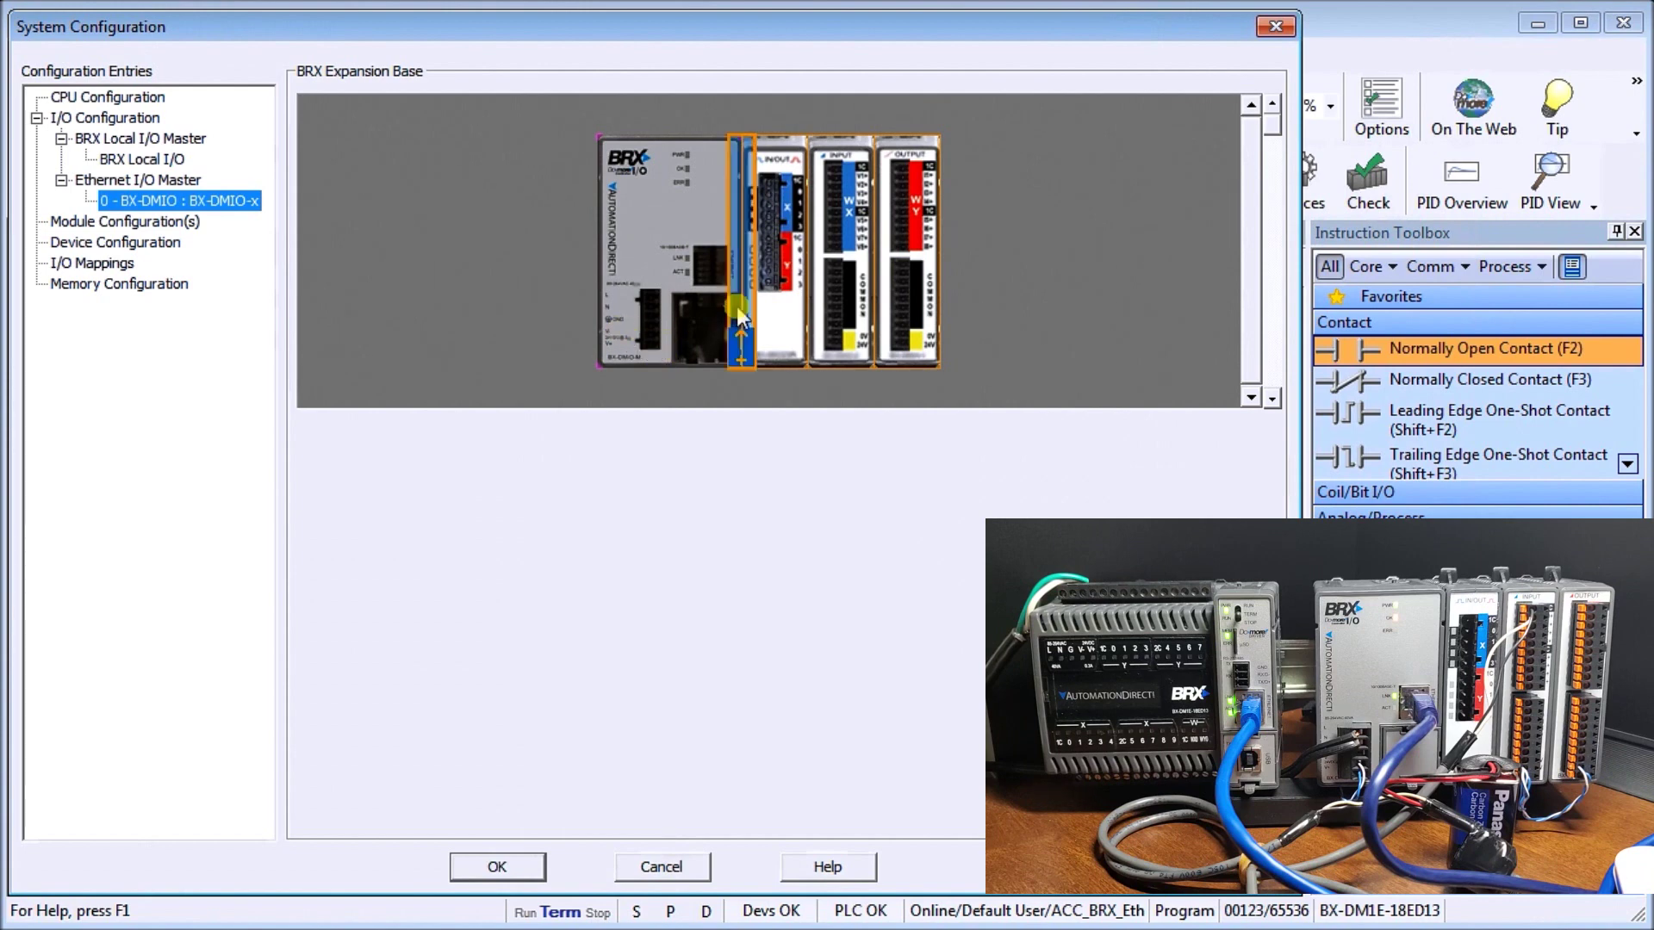
# Check the I/O map through the combination input/output module beside the controller, and return to the BX-DMIO expansion base
pyautogui.click(778, 276)
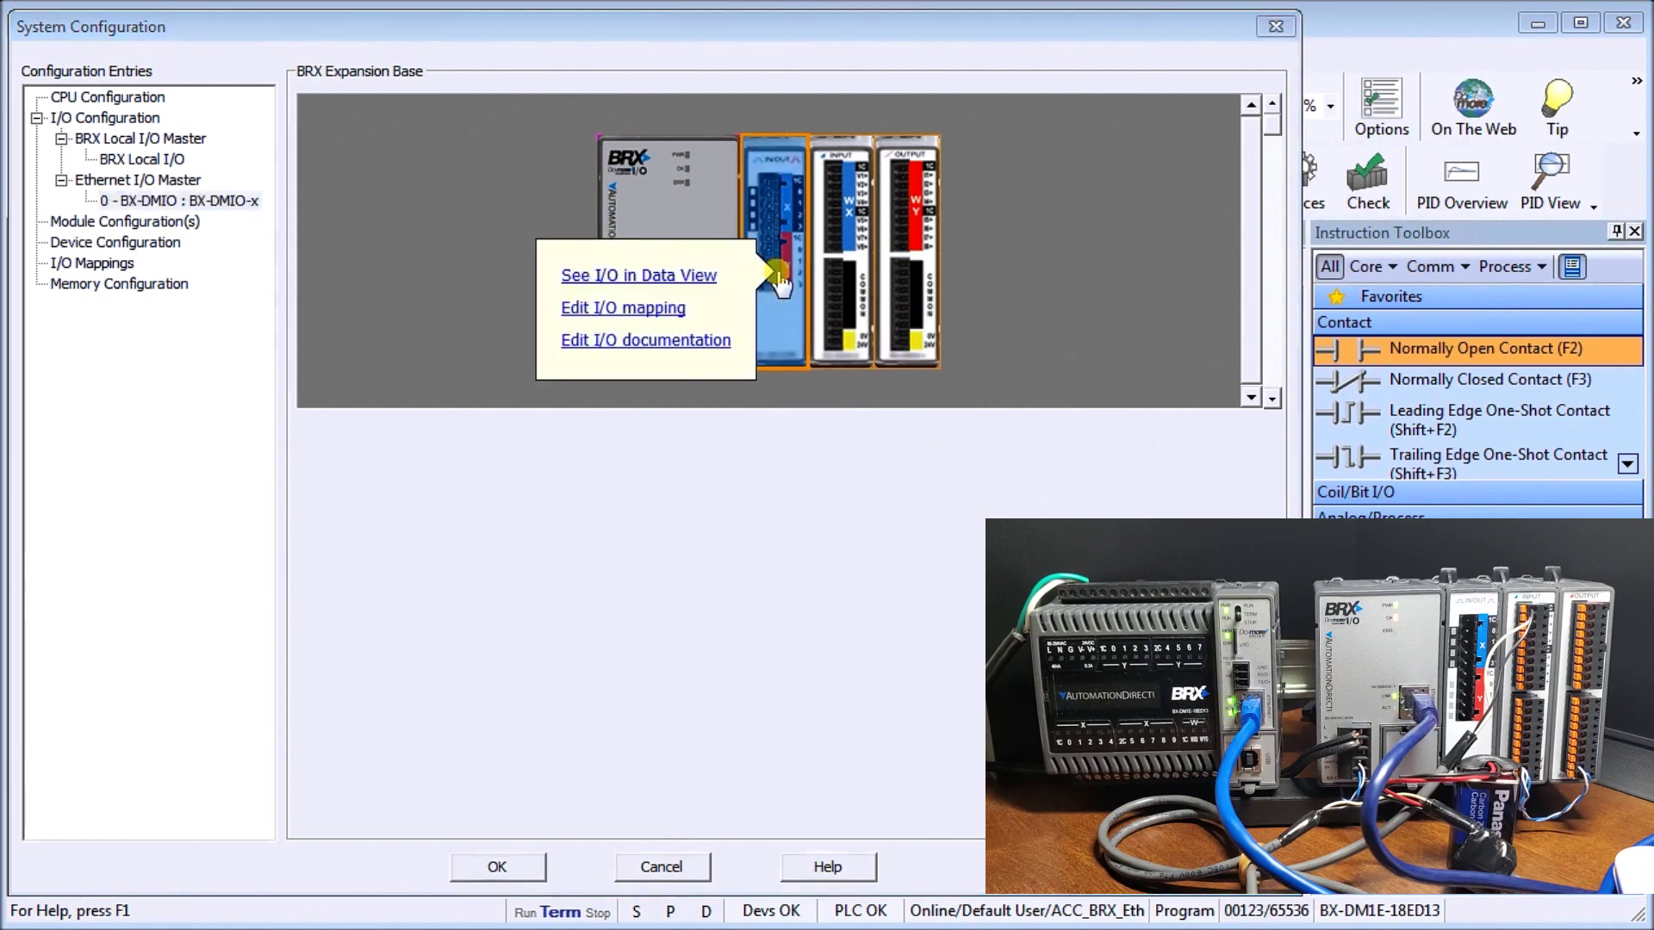
pyautogui.click(649, 312)
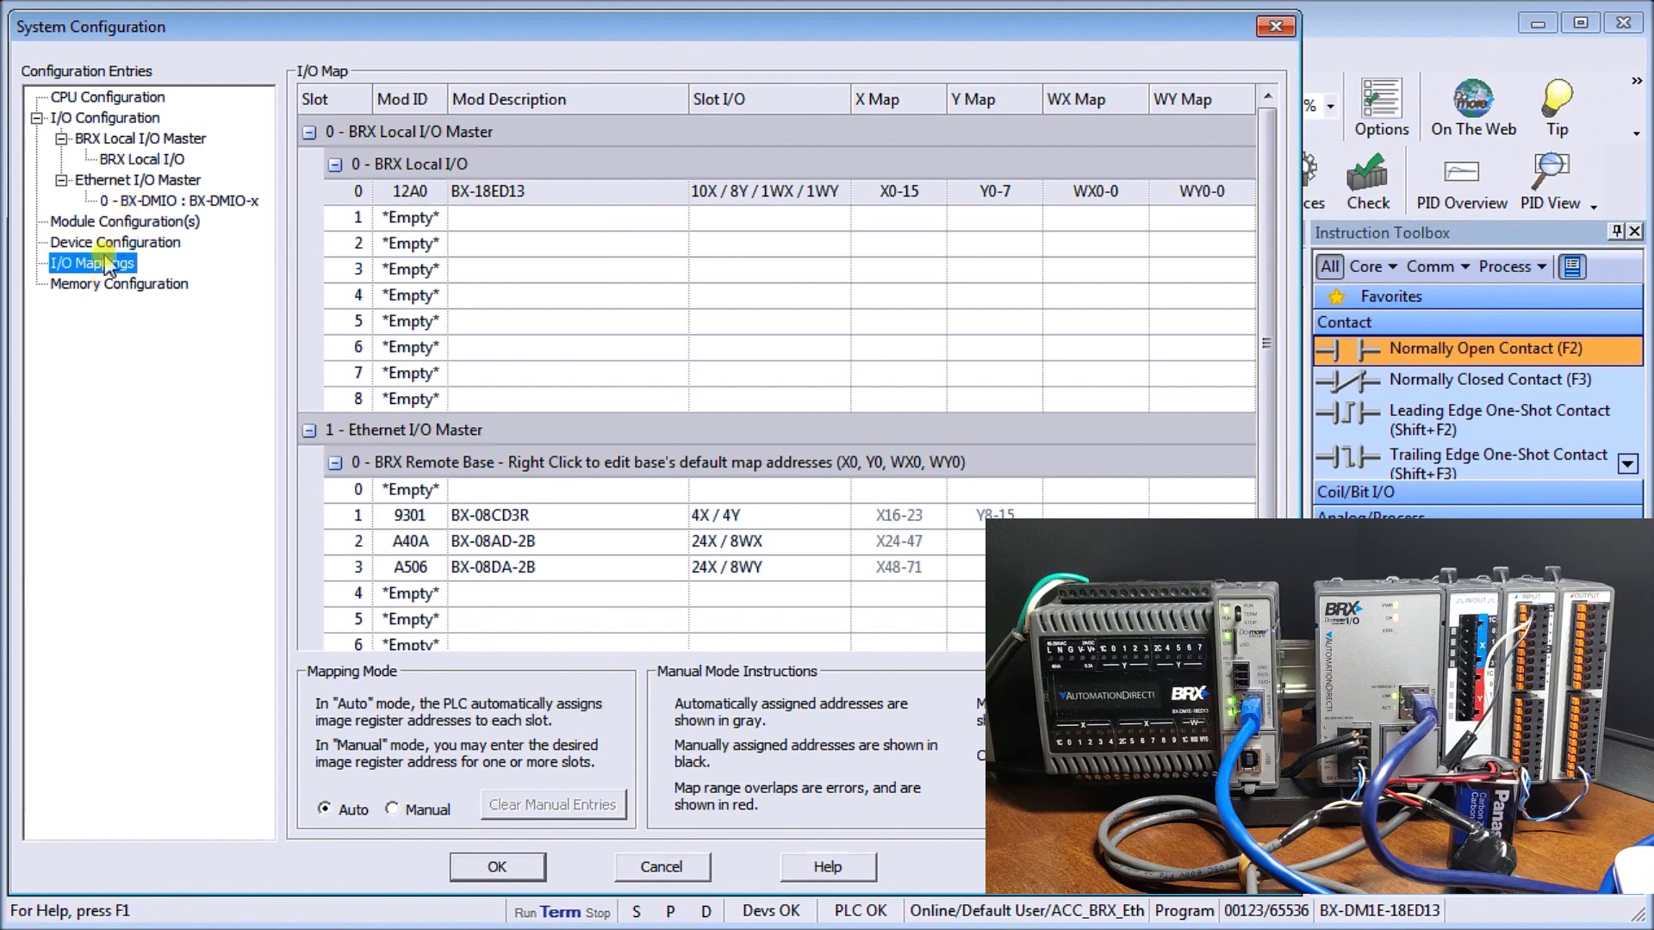
pyautogui.click(153, 200)
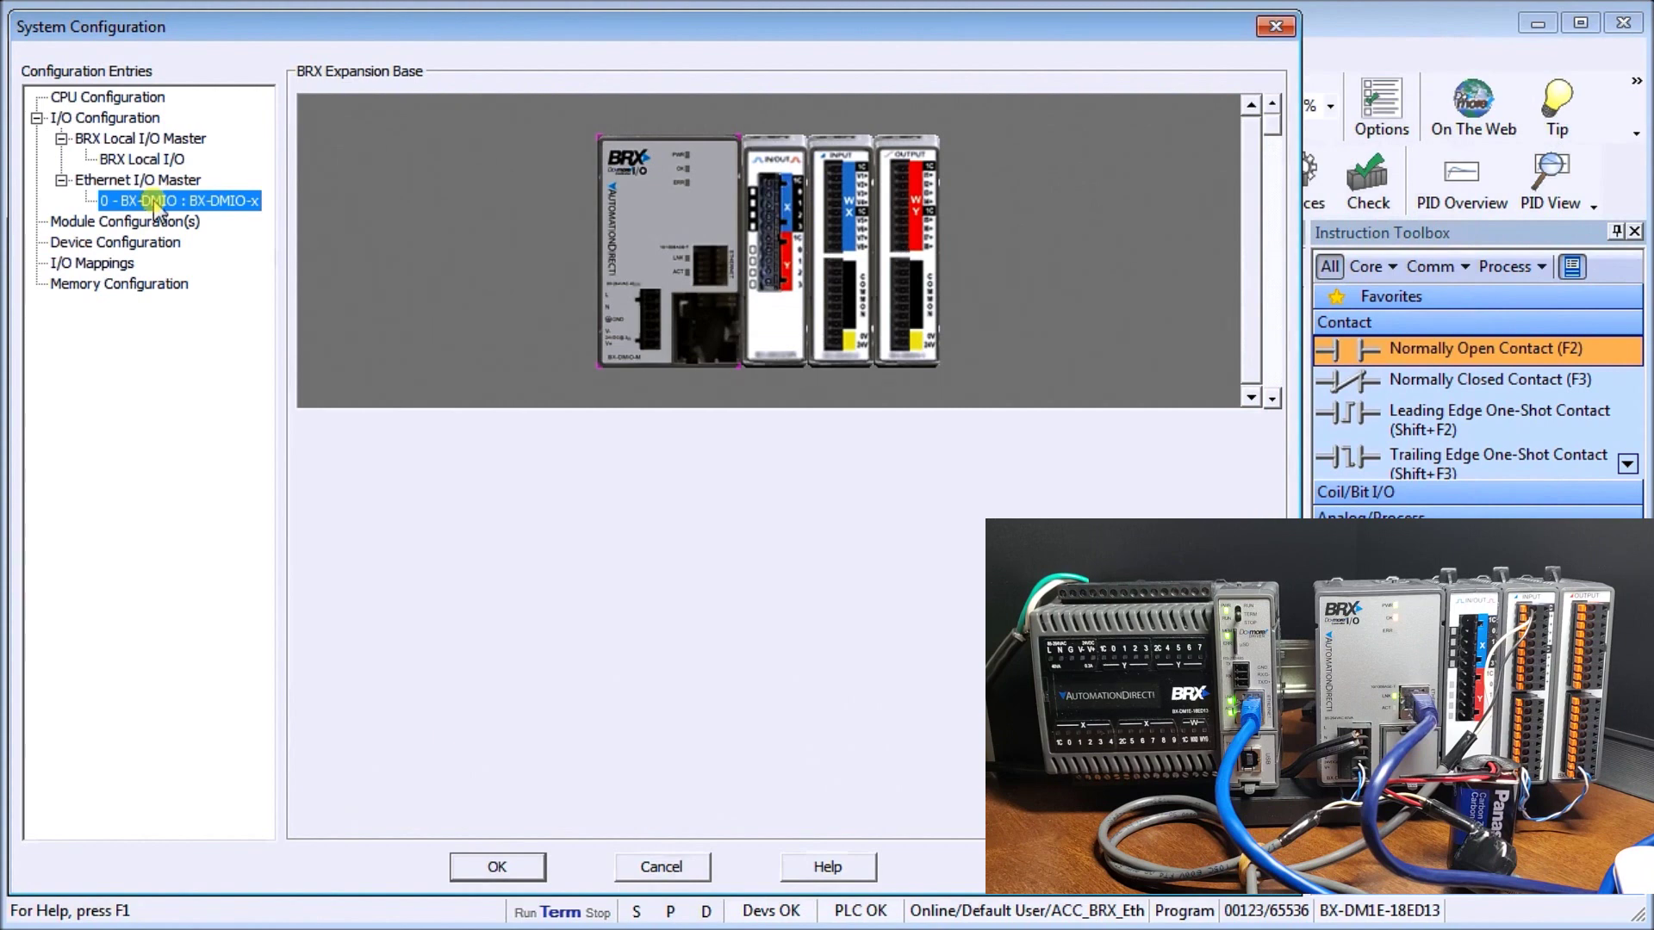
# Accept the system configuration and save the project
pyautogui.click(500, 867)
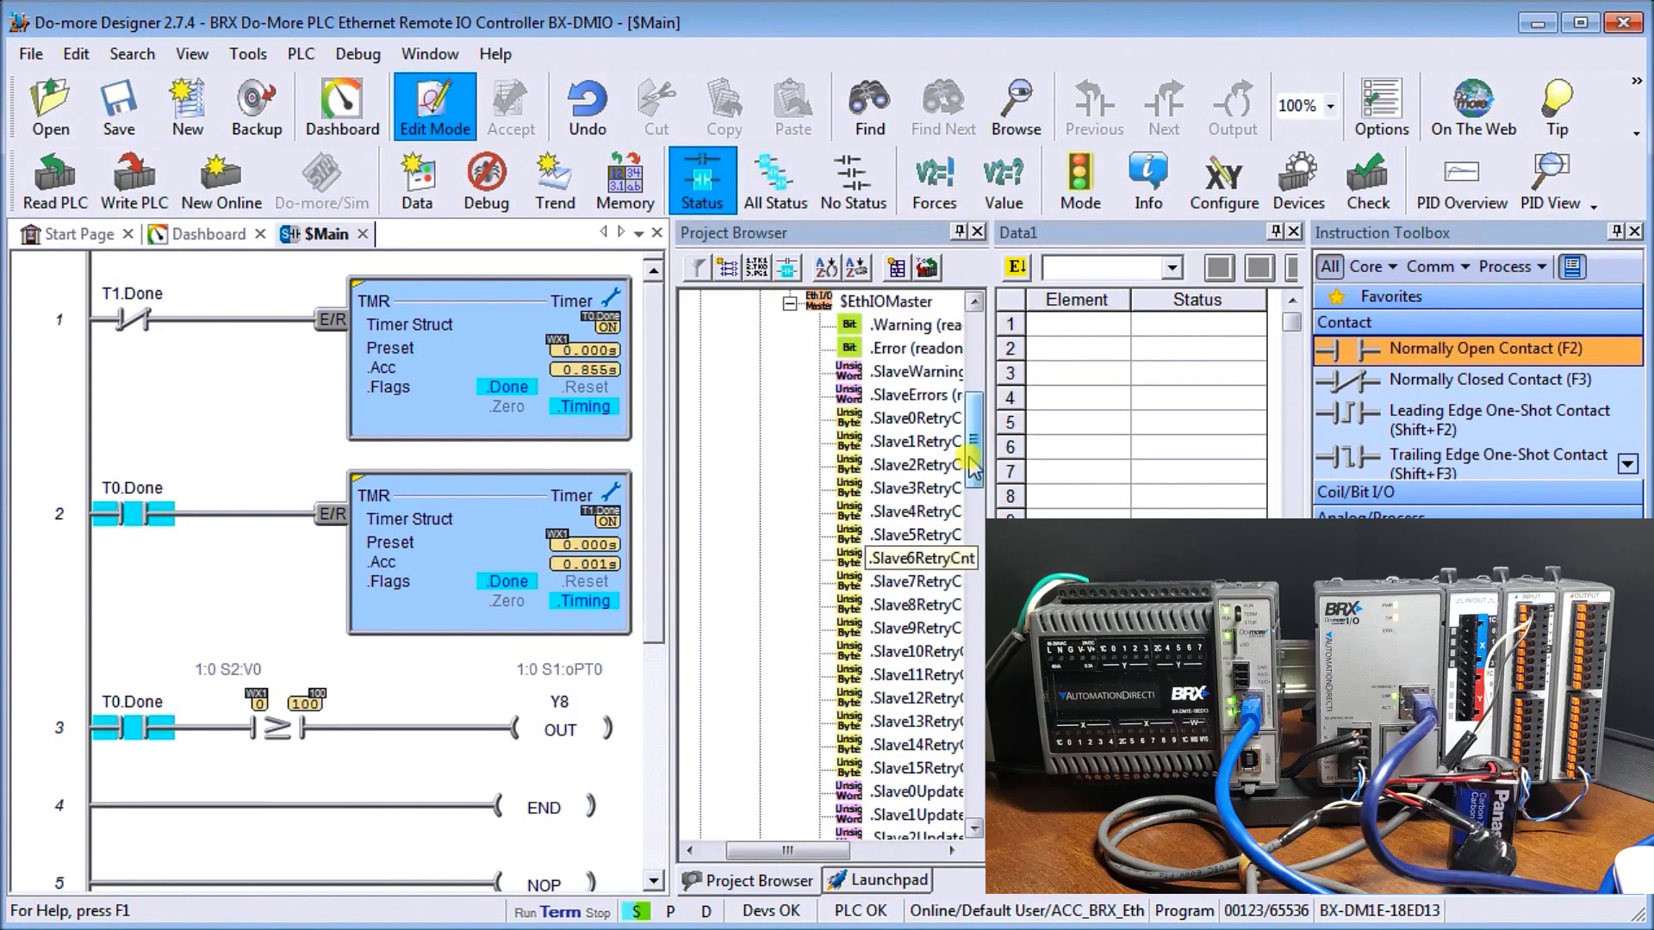
pyautogui.scroll(3, 904, 517)
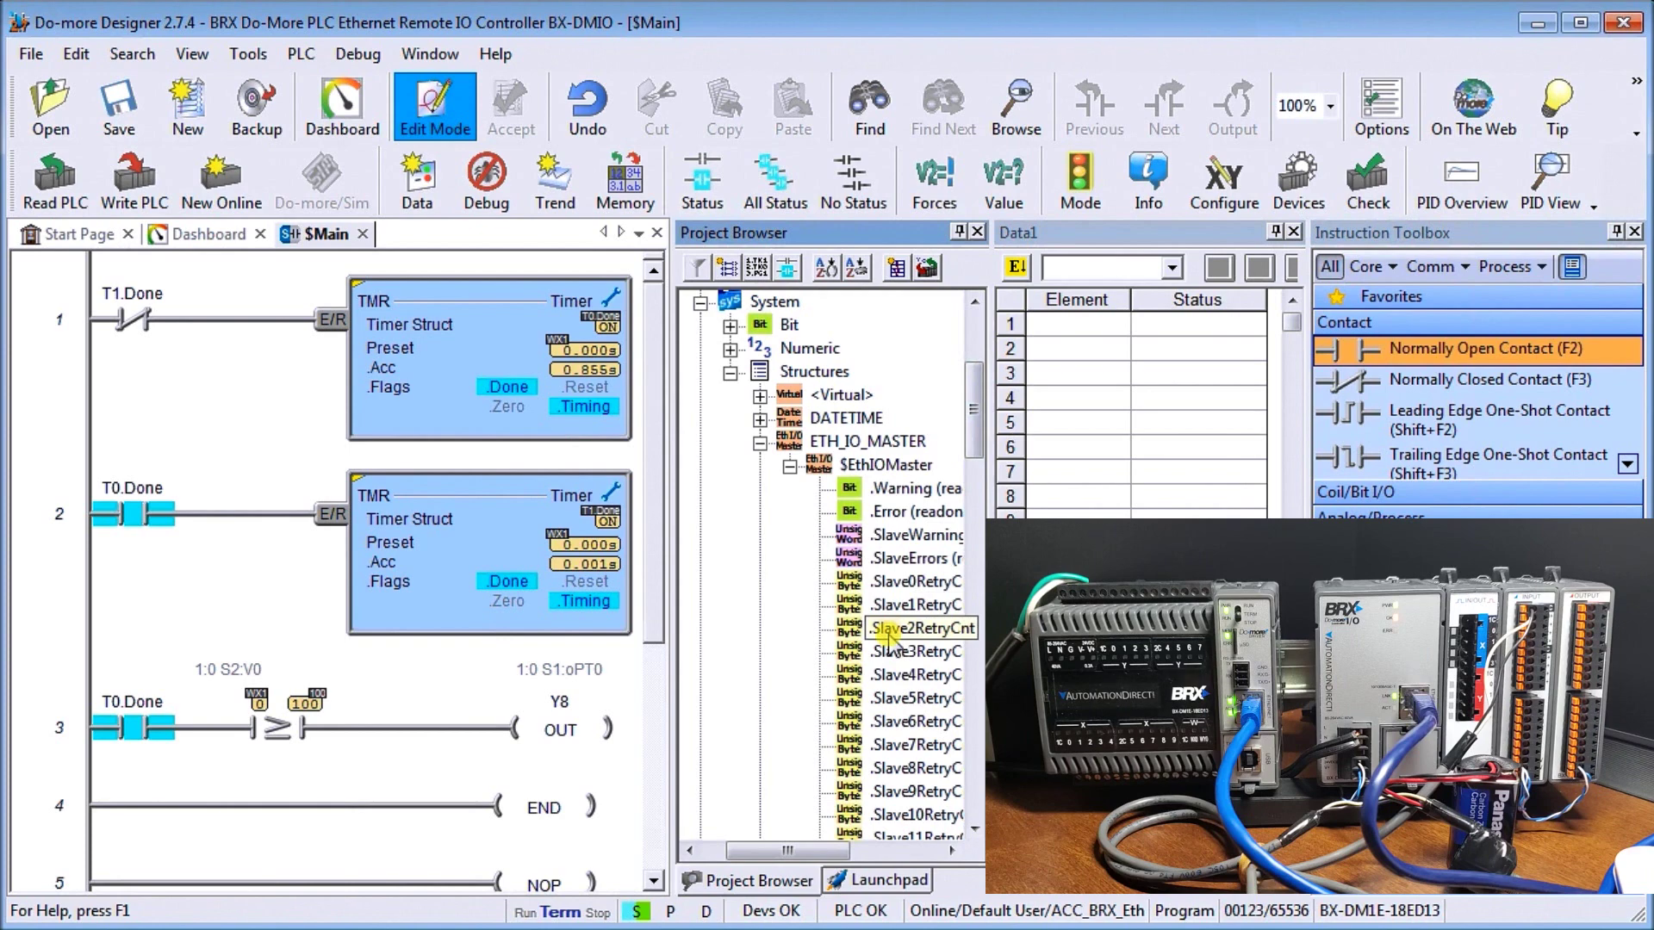
pyautogui.click(142, 111)
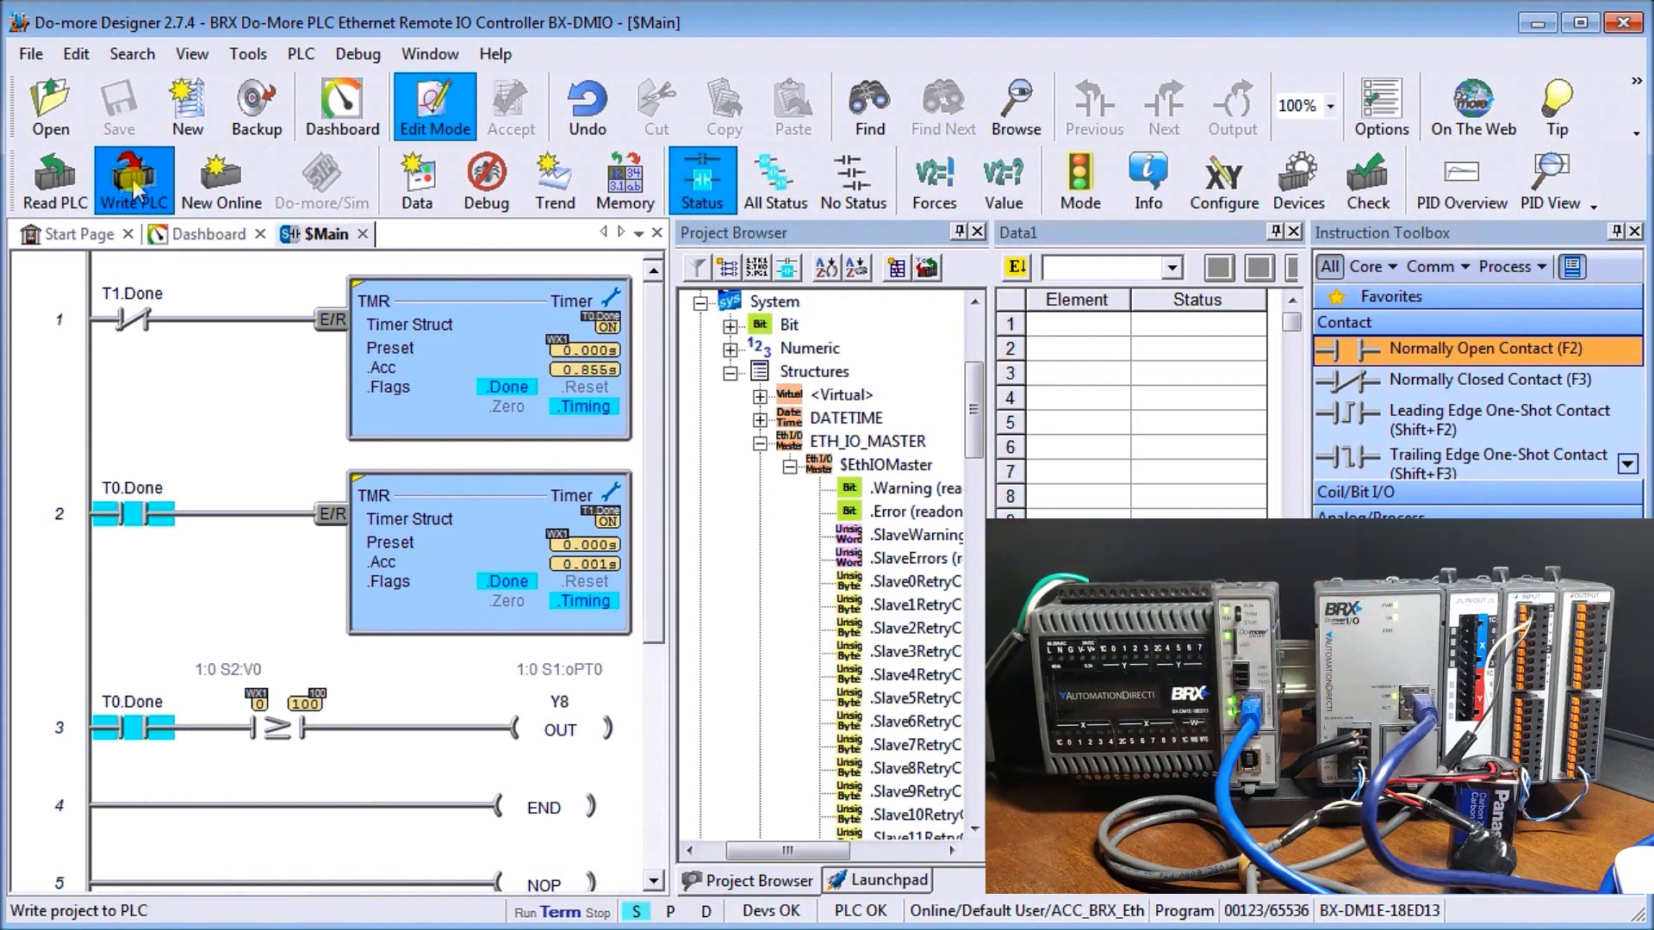
# Download the program and system configuration to the PLC in PROGRAM mode
pyautogui.click(133, 185)
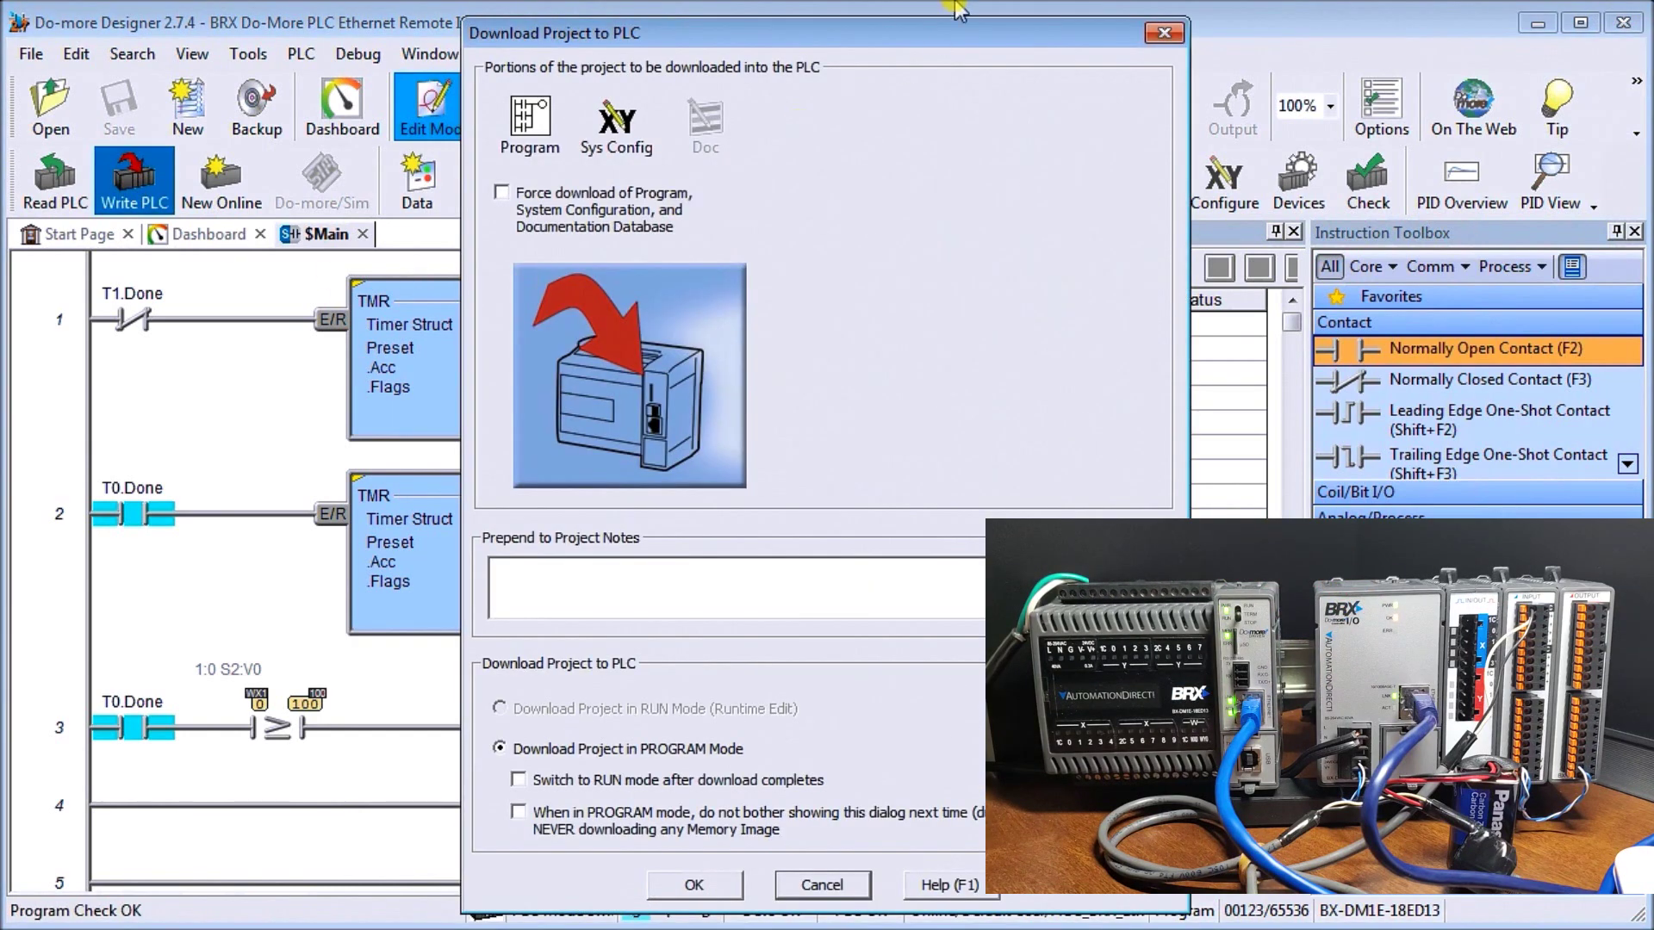
pyautogui.moveTo(934, 34); pyautogui.dragTo(573, 23)
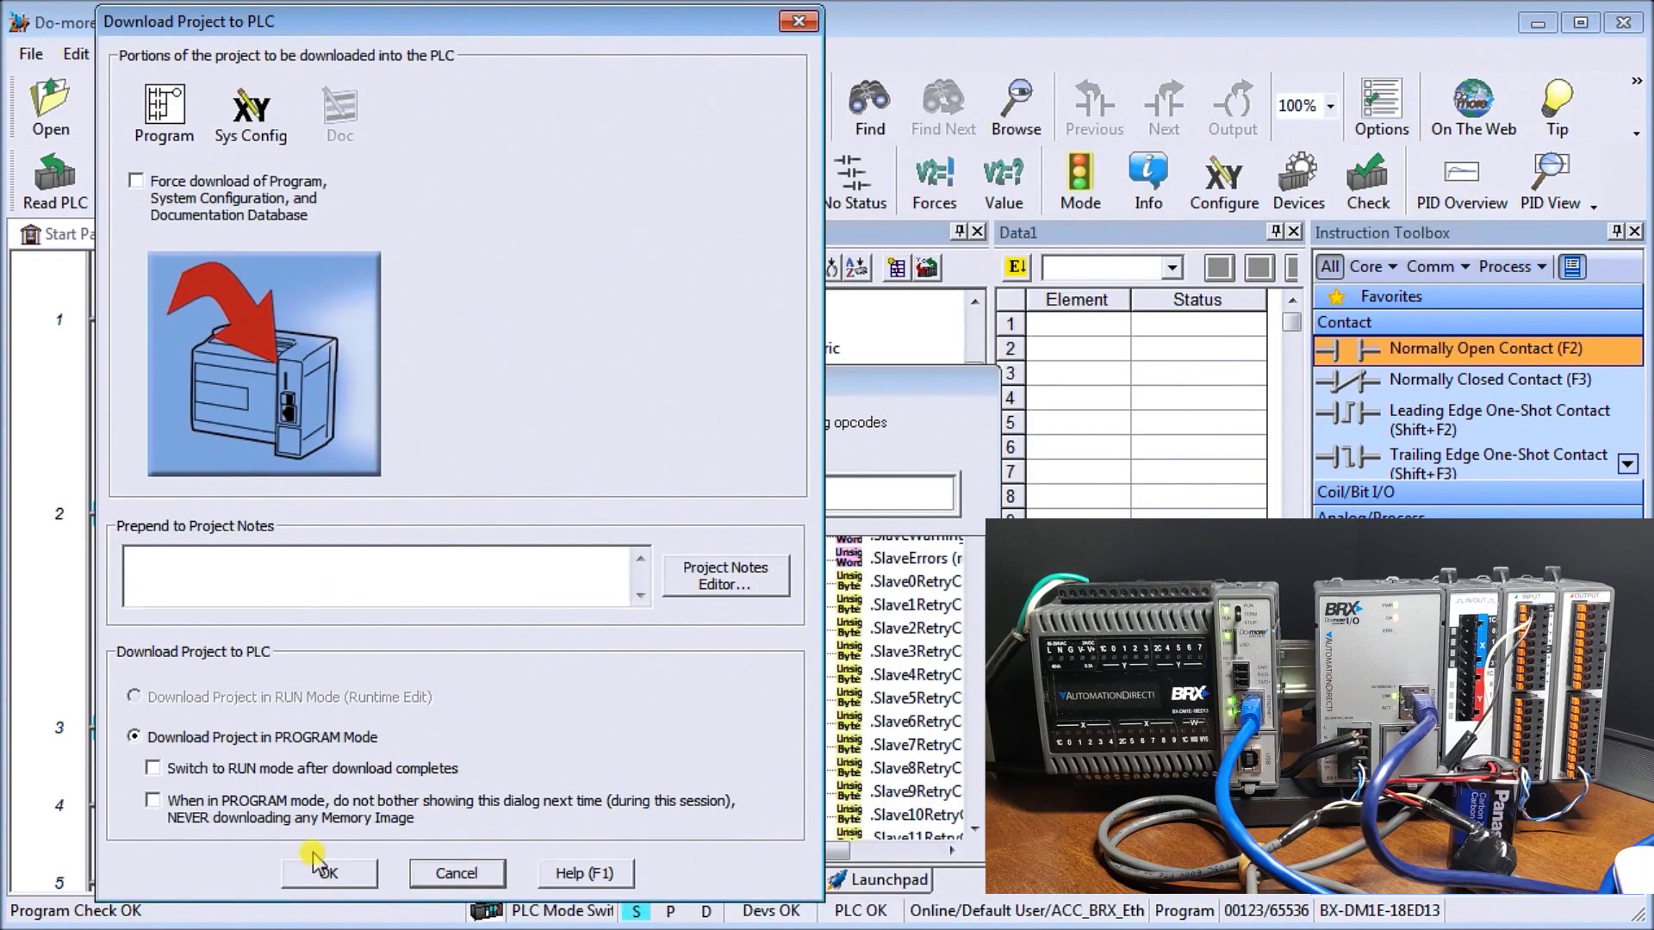
pyautogui.click(331, 873)
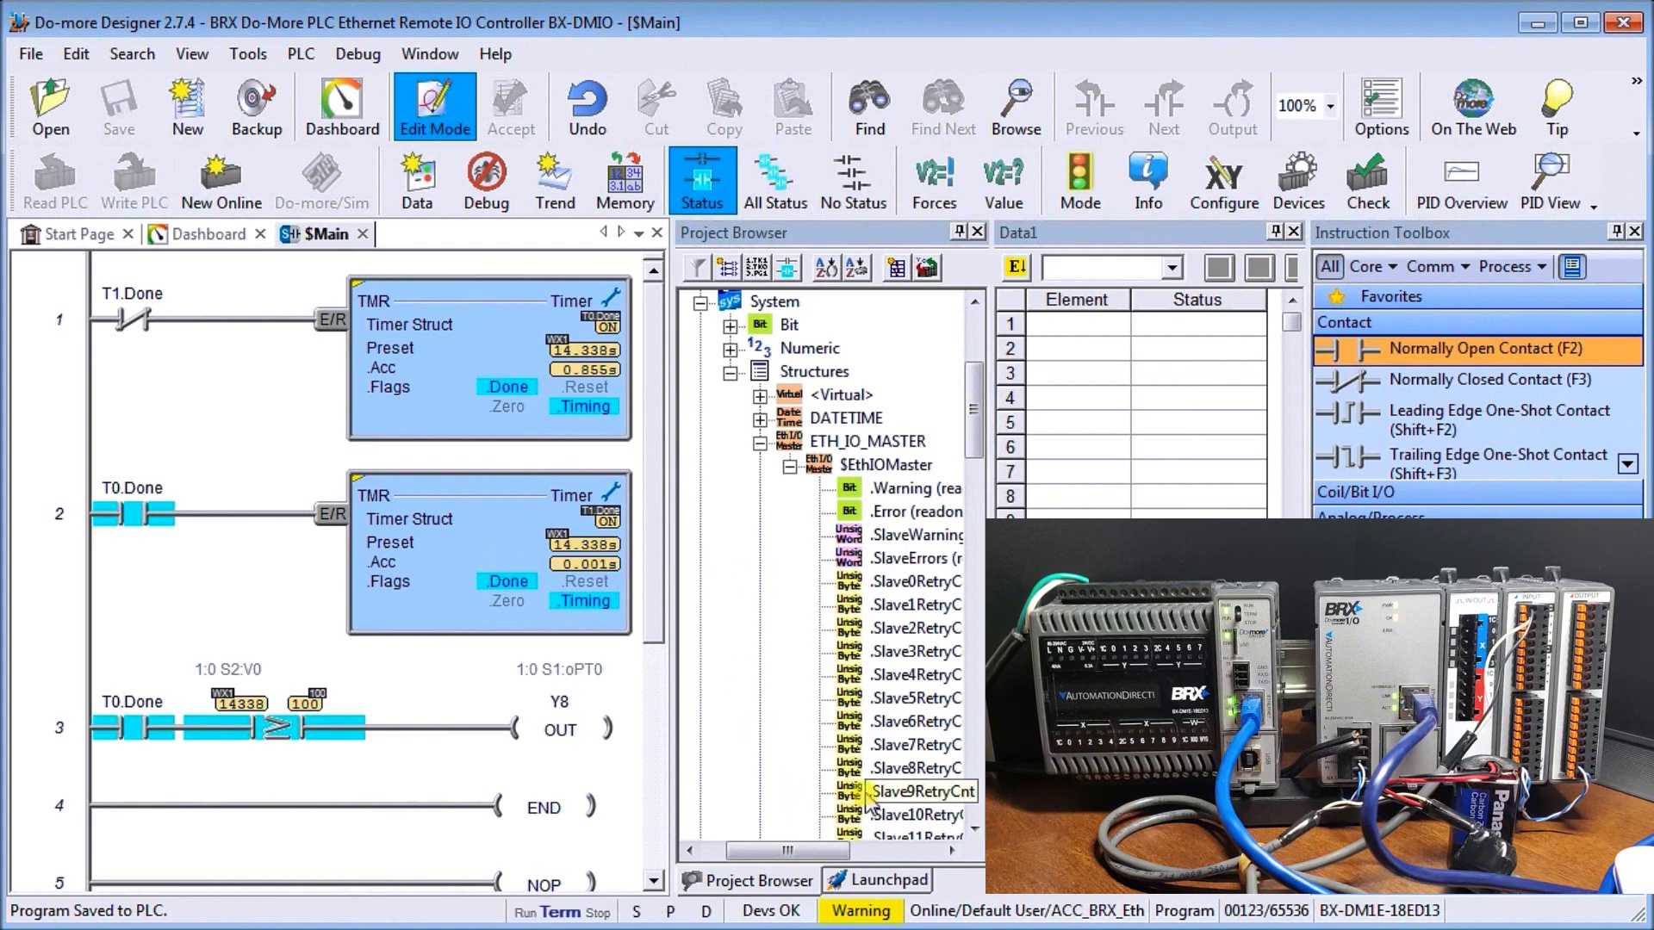
# Review the PLC's warning message and inspect the slot 2 and slot 3 analog modules in the I/O System view
pyautogui.doubleClick(859, 913)
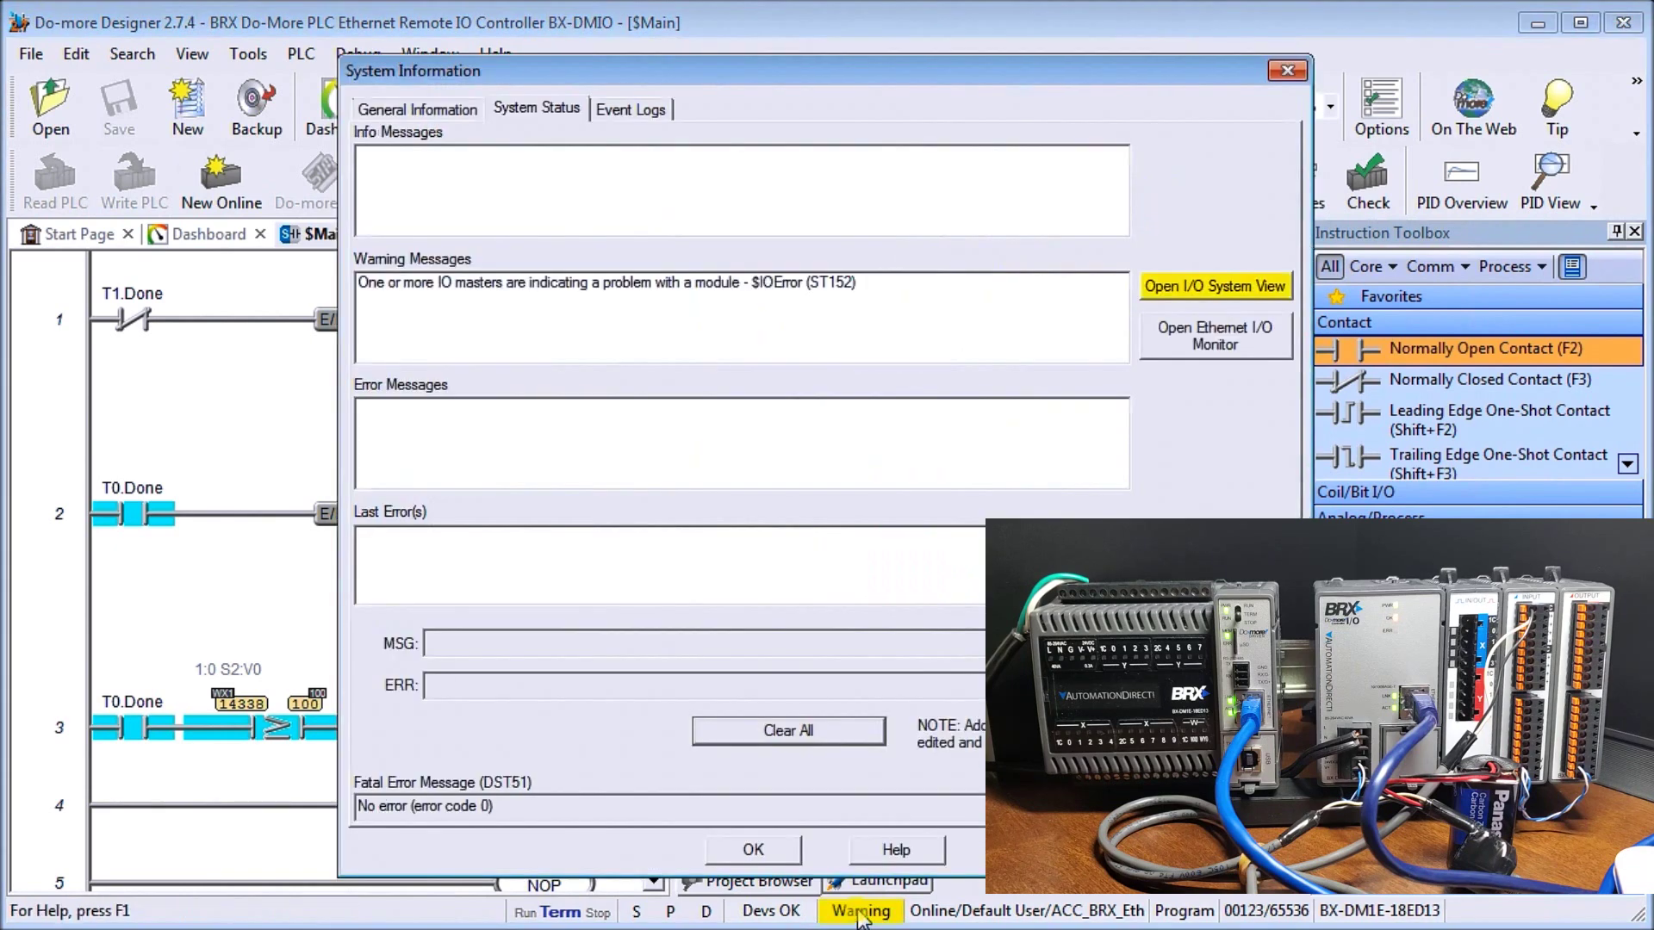
pyautogui.moveTo(810, 84); pyautogui.dragTo(517, 84)
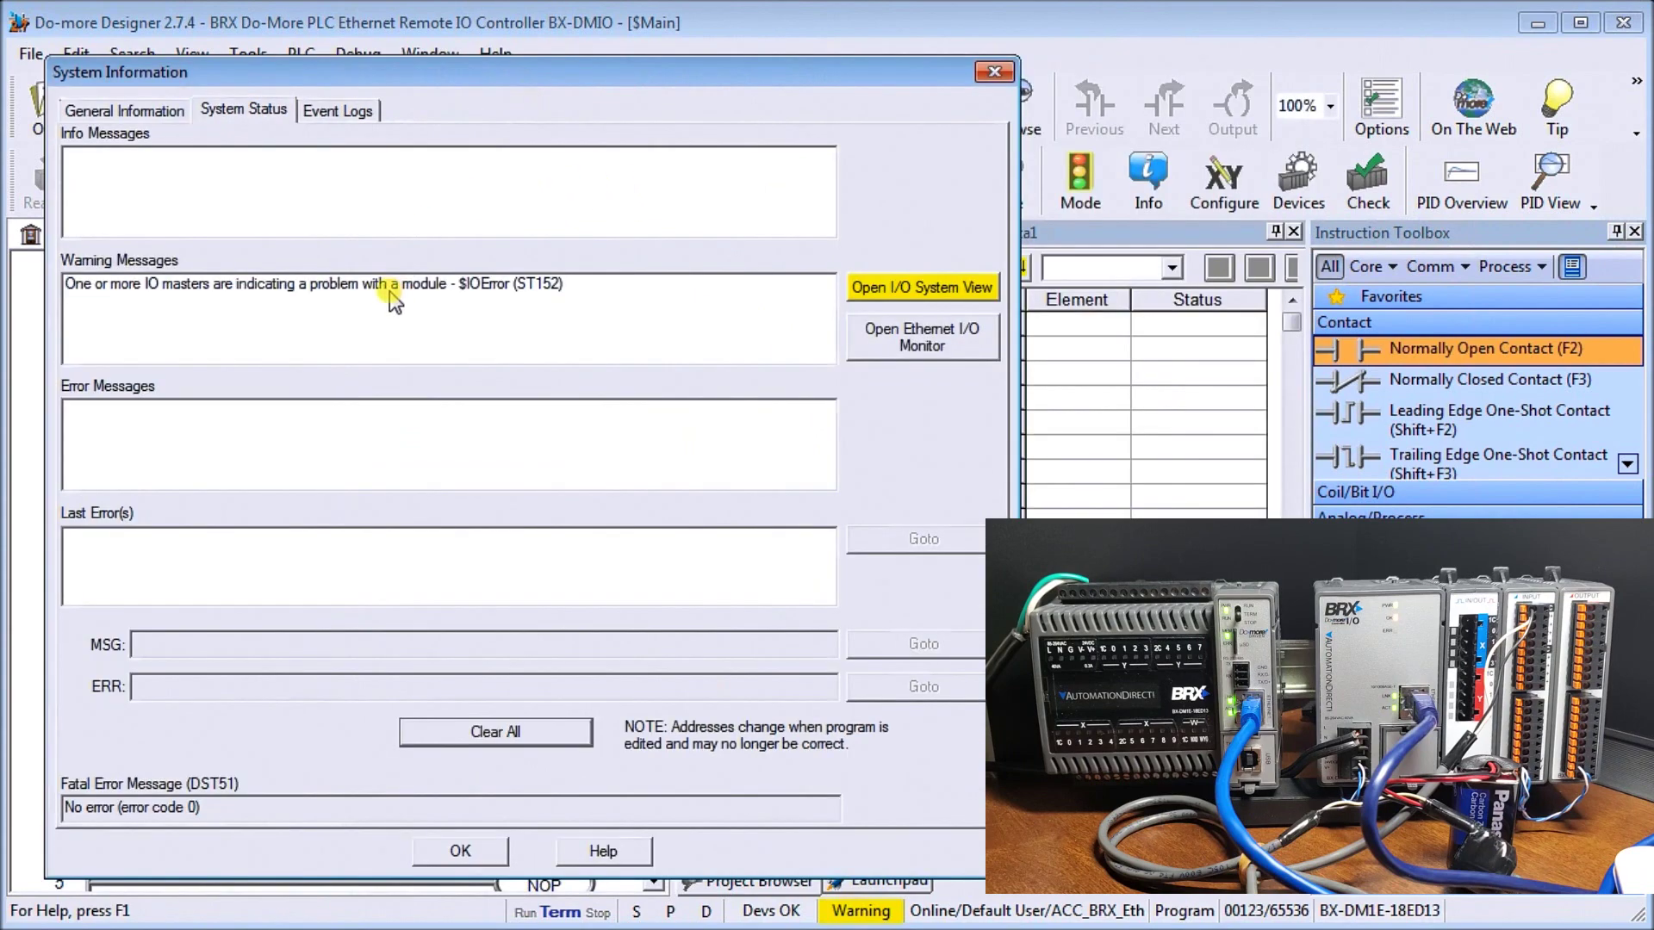
pyautogui.click(922, 287)
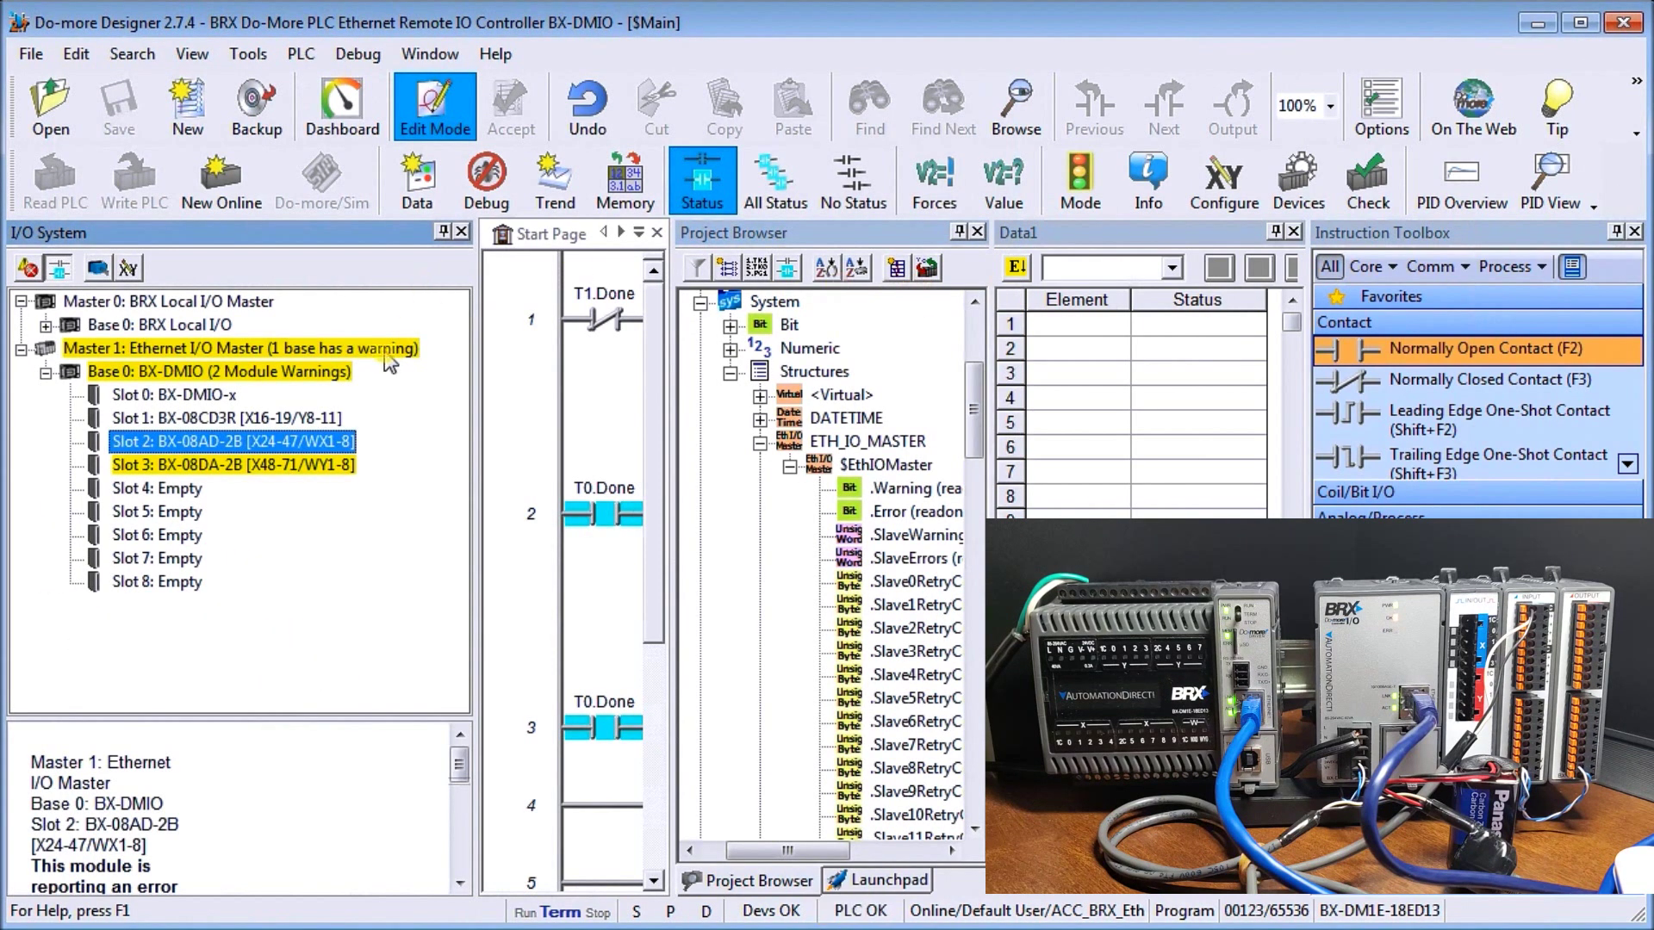
pyautogui.click(235, 464)
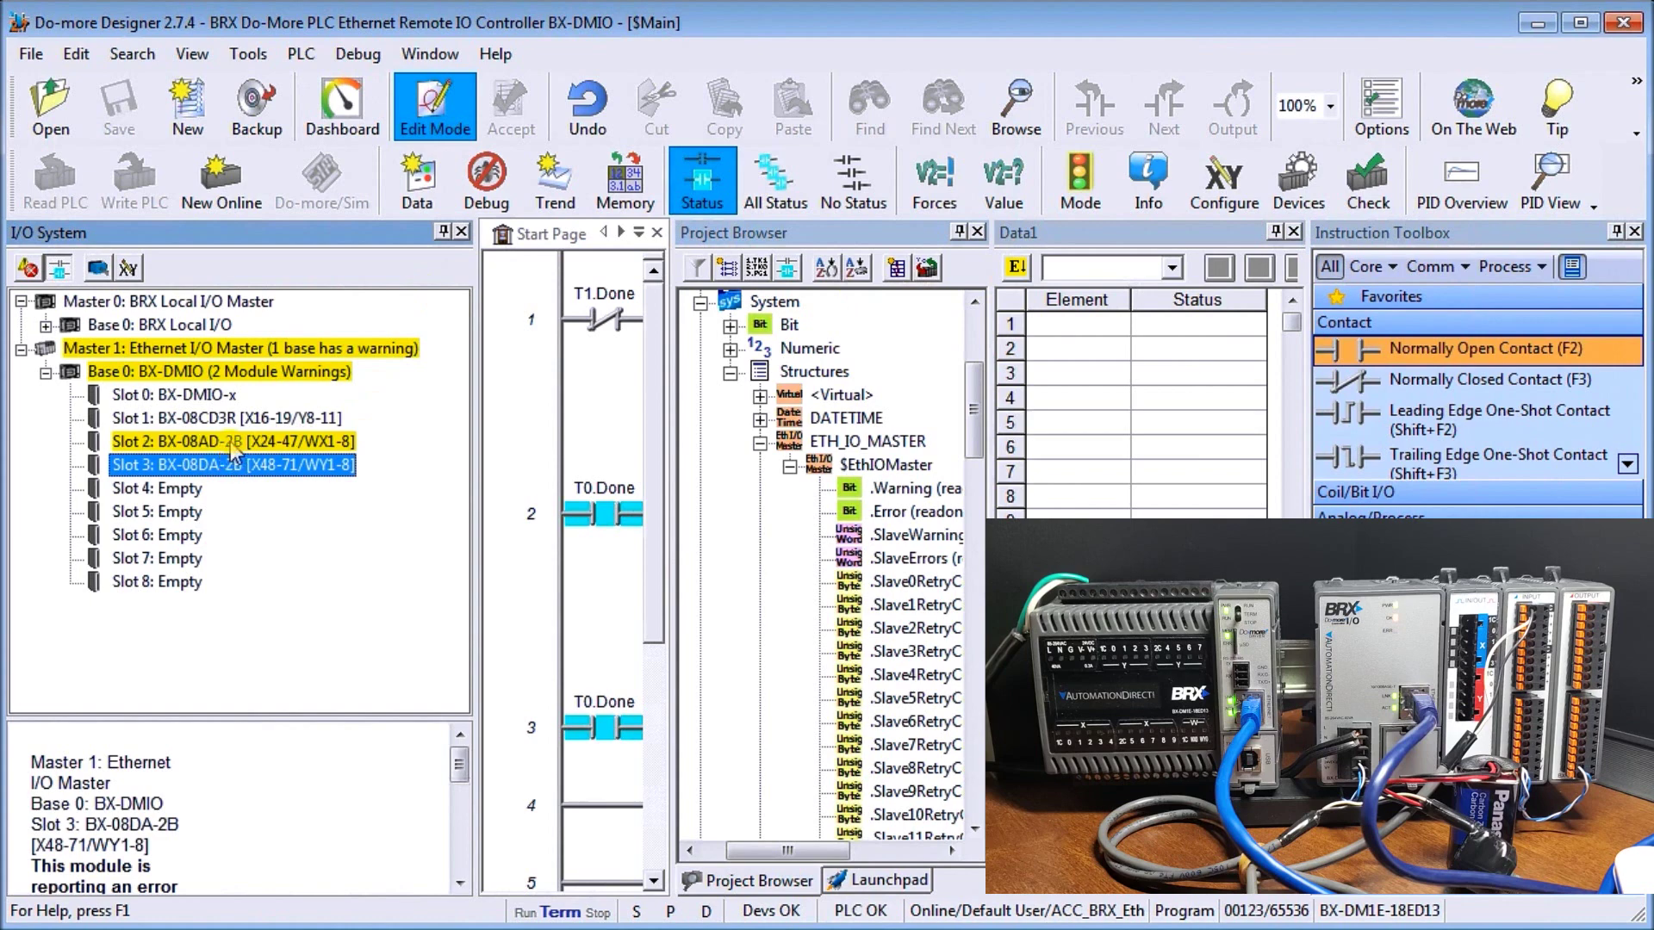
# Recheck the status of the slot 2 BX-08AD-2B analog input module and close the I/O System view
pyautogui.click(231, 442)
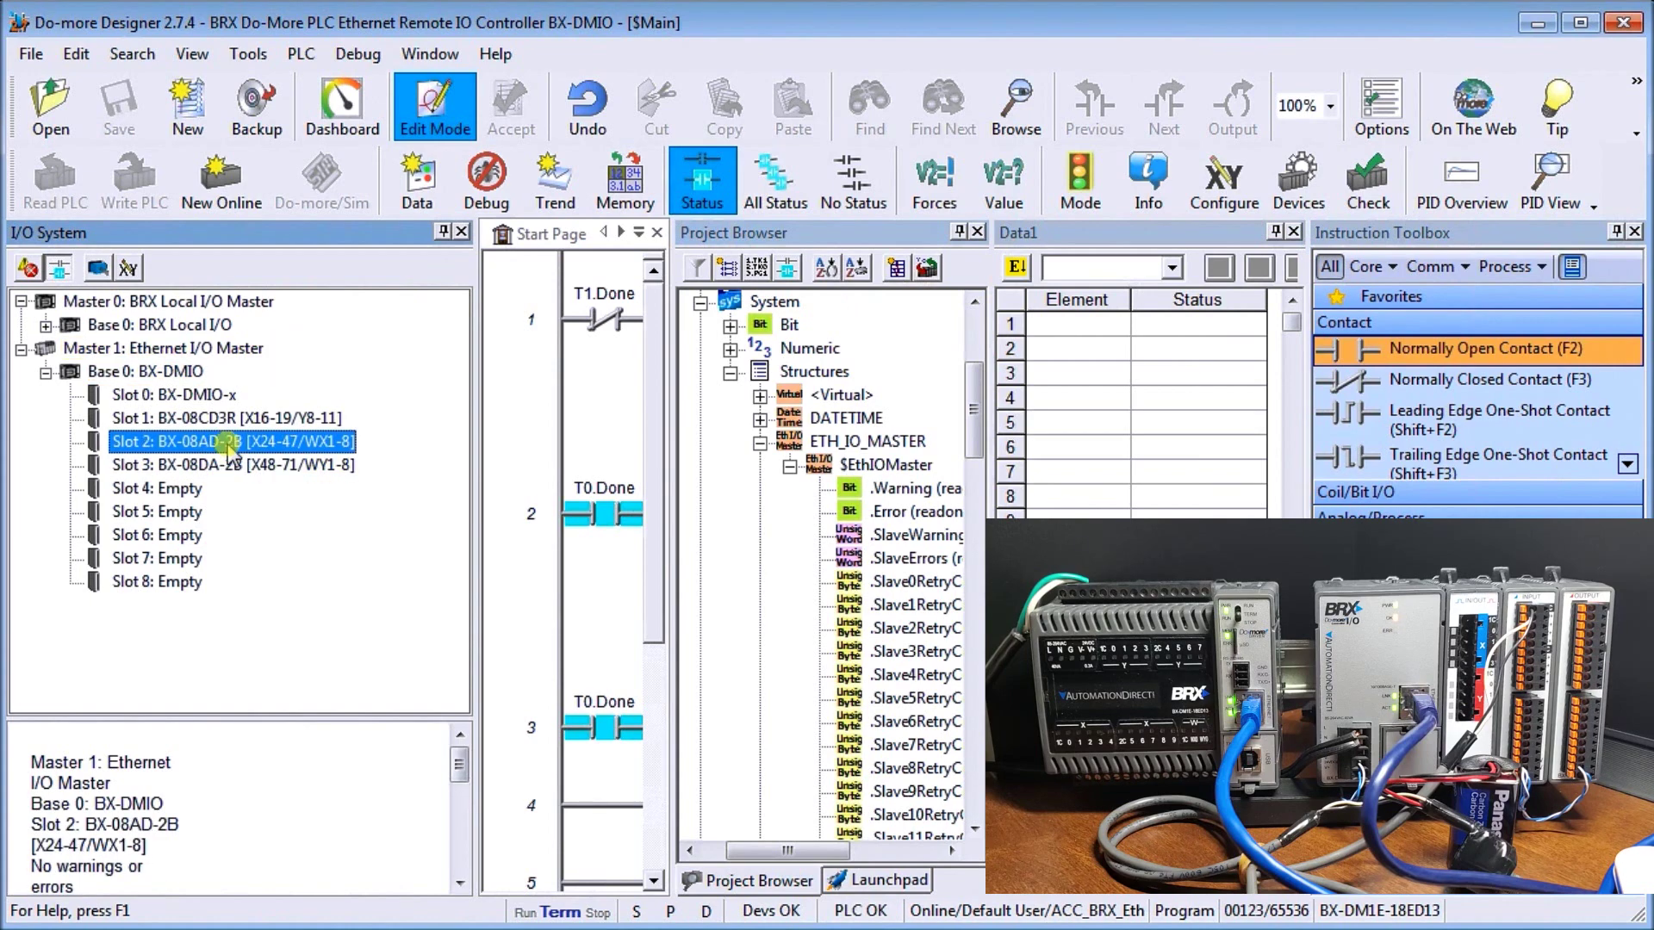
pyautogui.click(462, 232)
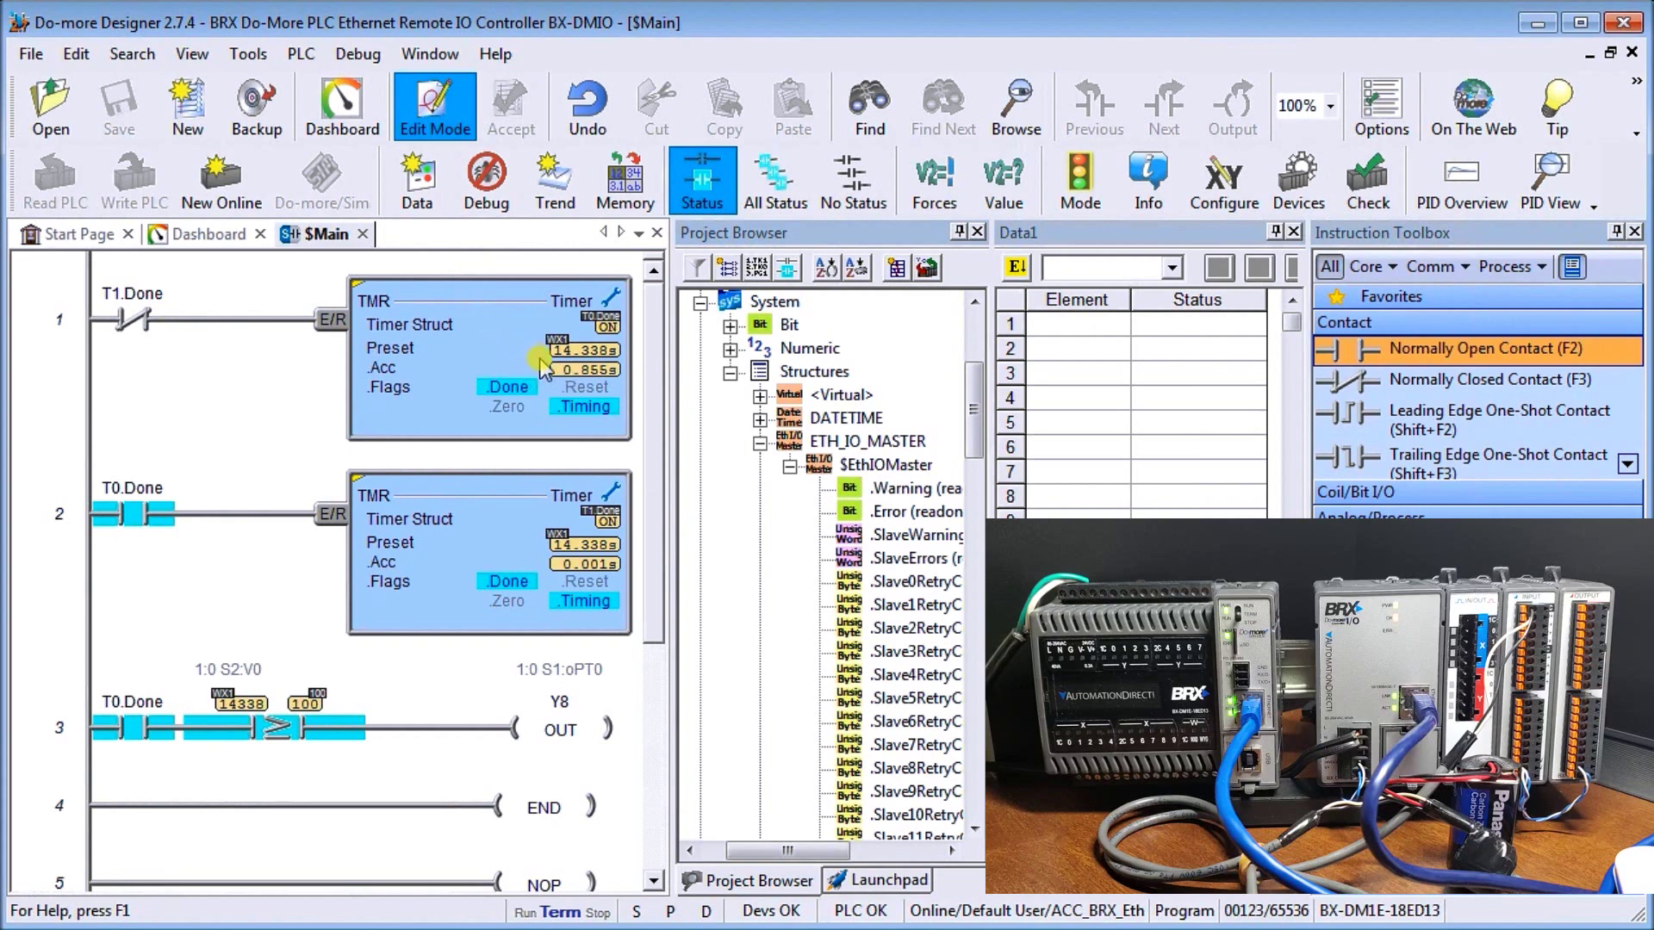
# Collapse the Structures group under System in the Project Browser and look through the remaining memory and tool entries
pyautogui.click(731, 372)
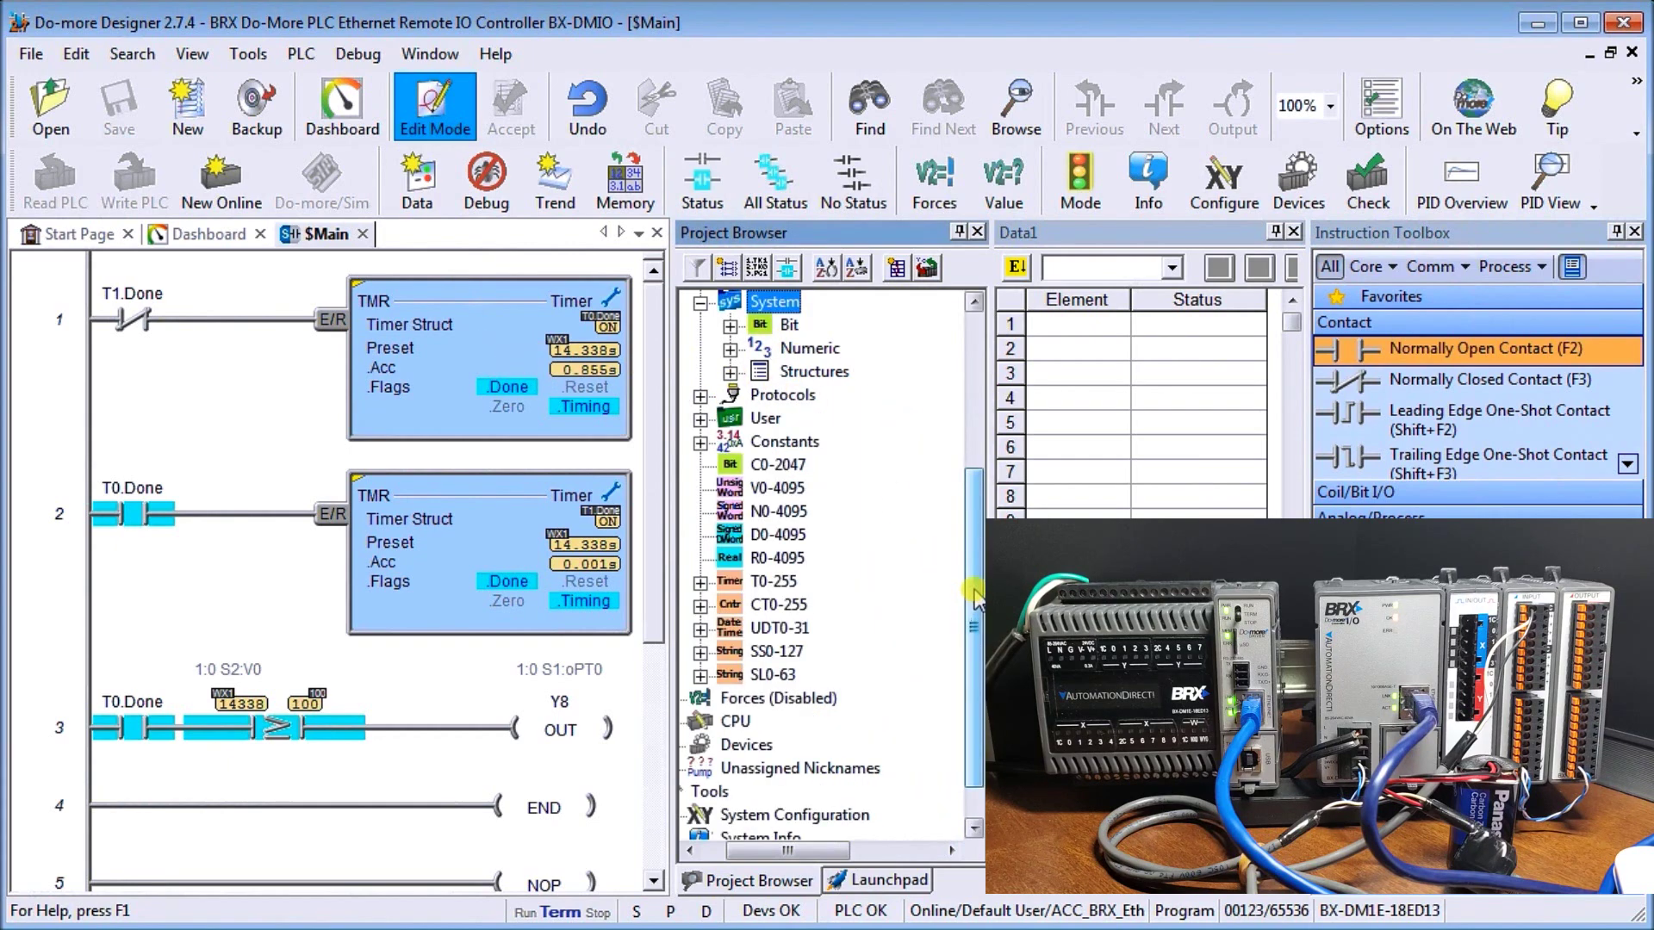
pyautogui.moveTo(973, 622); pyautogui.dragTo(974, 653)
pyautogui.moveTo(788, 851); pyautogui.dragTo(766, 851)
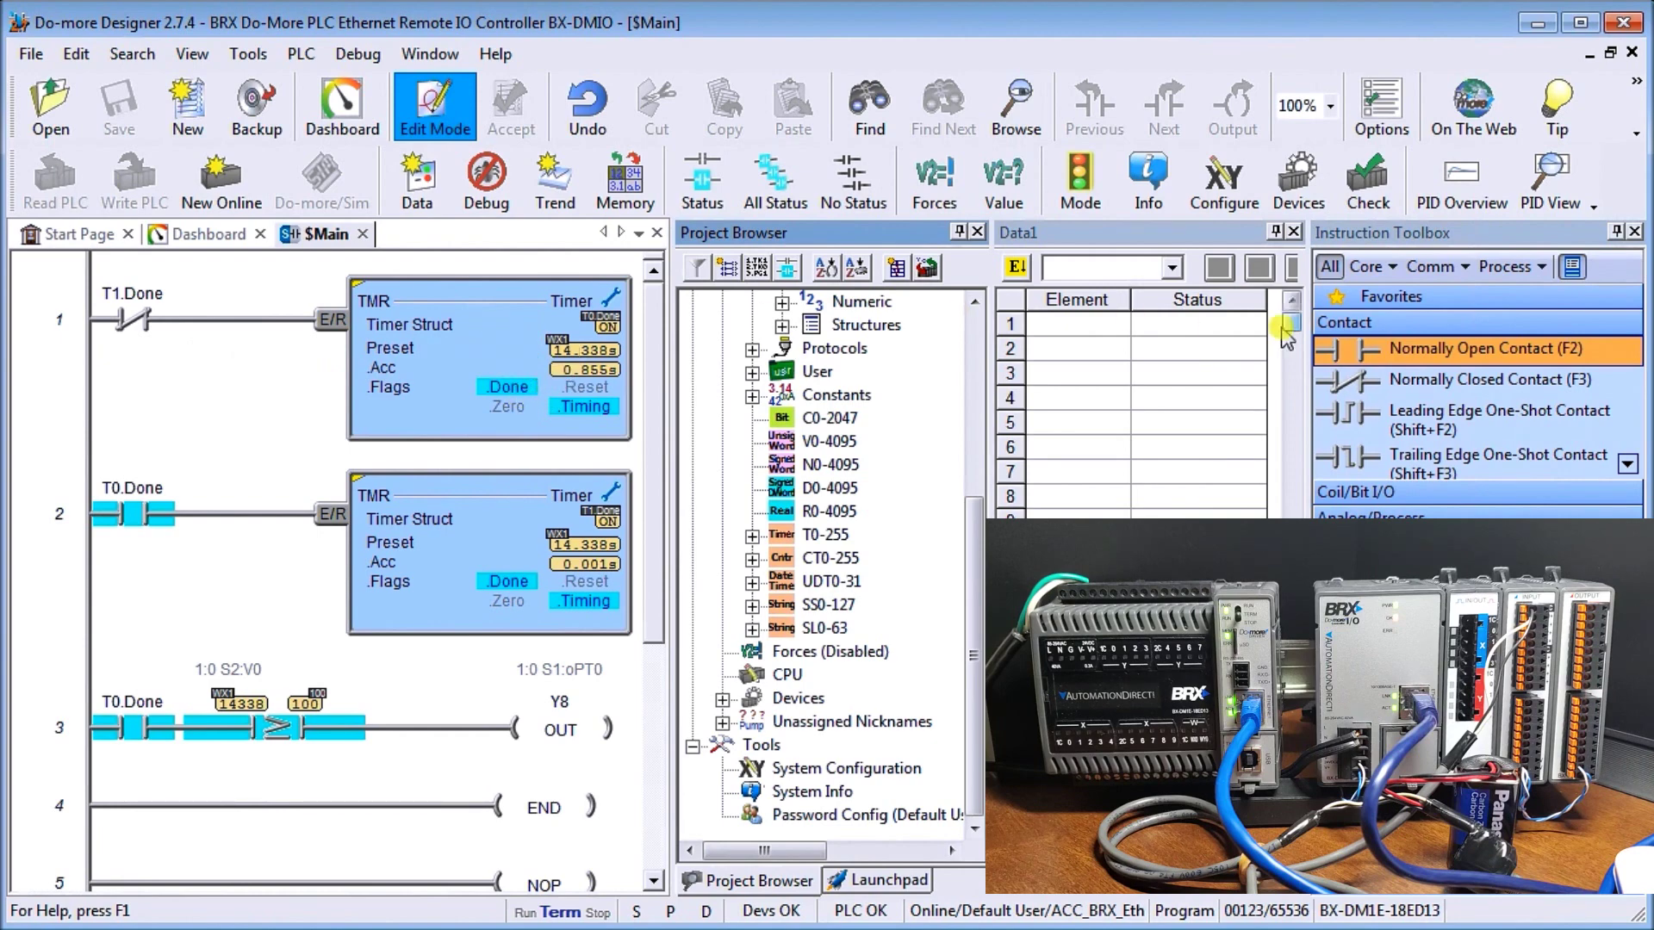
# Add WX1 and Y8 as the first two elements of the Data1 view to monitor them
pyautogui.click(1083, 332)
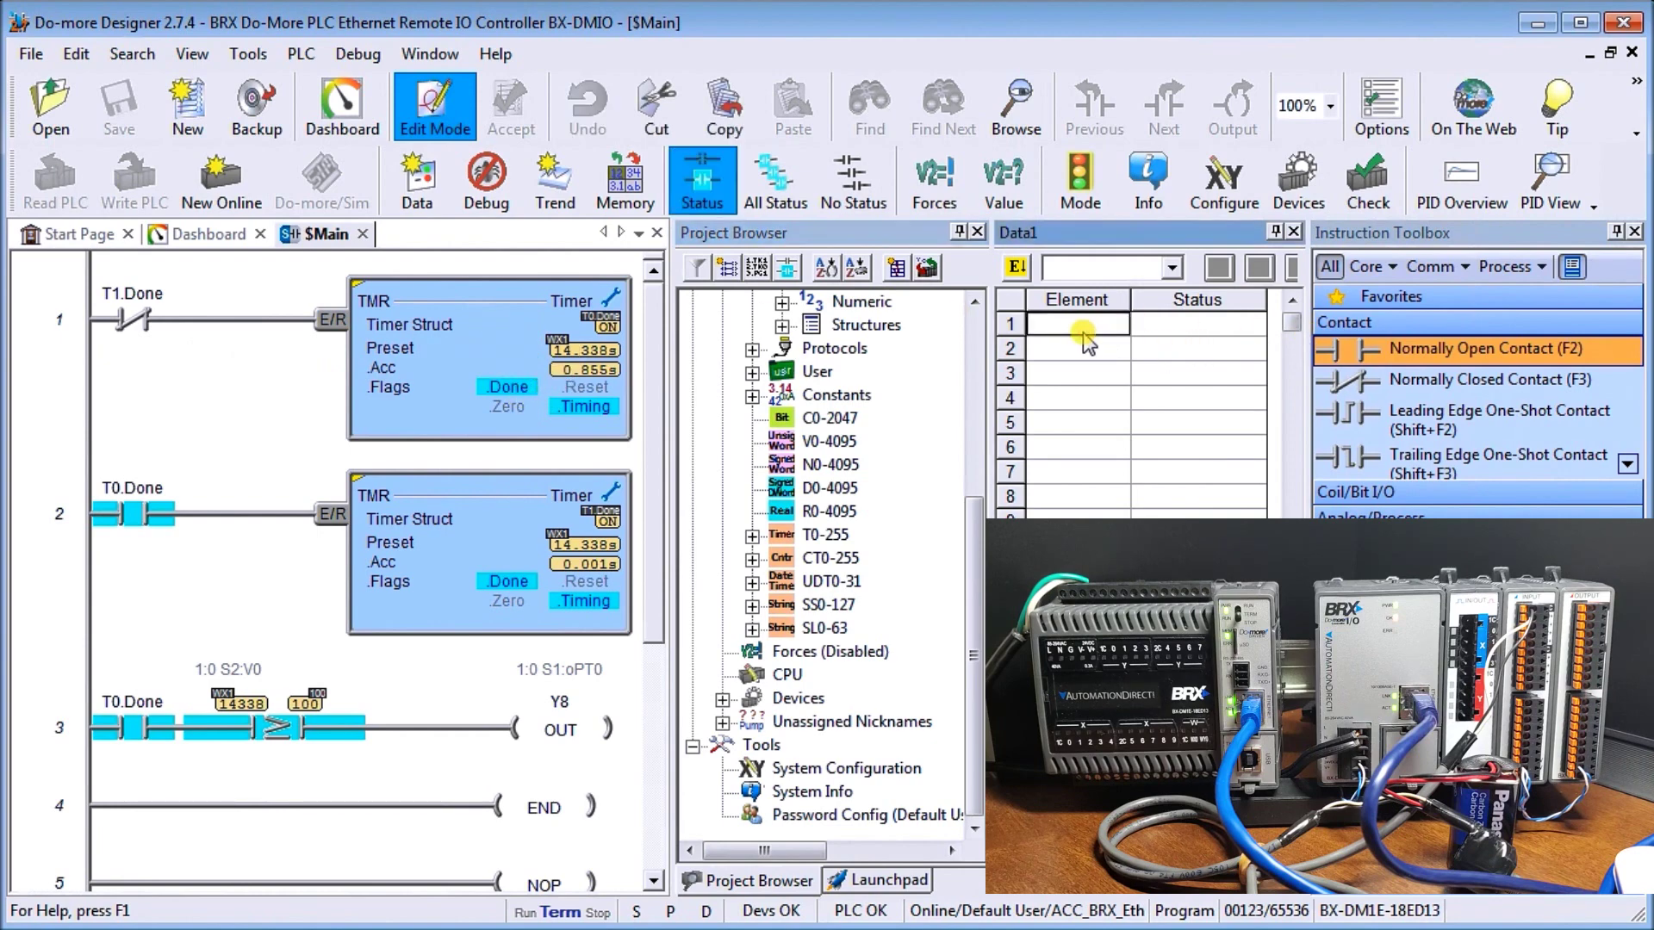
pyautogui.write('WX1')
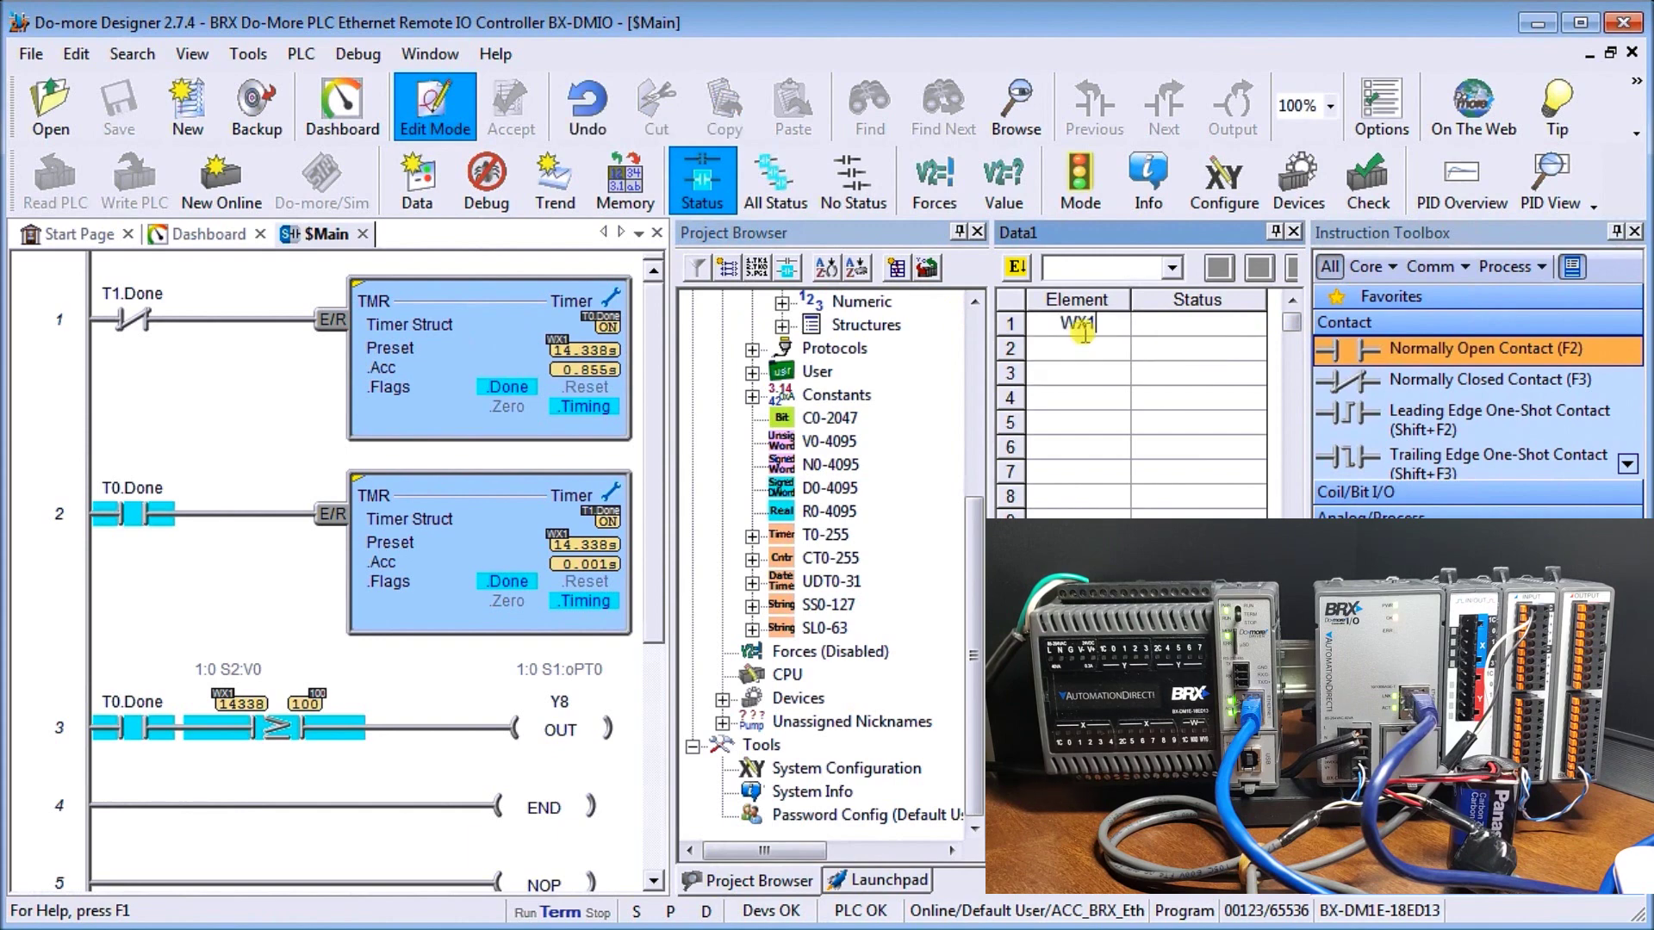
pyautogui.press('Return')
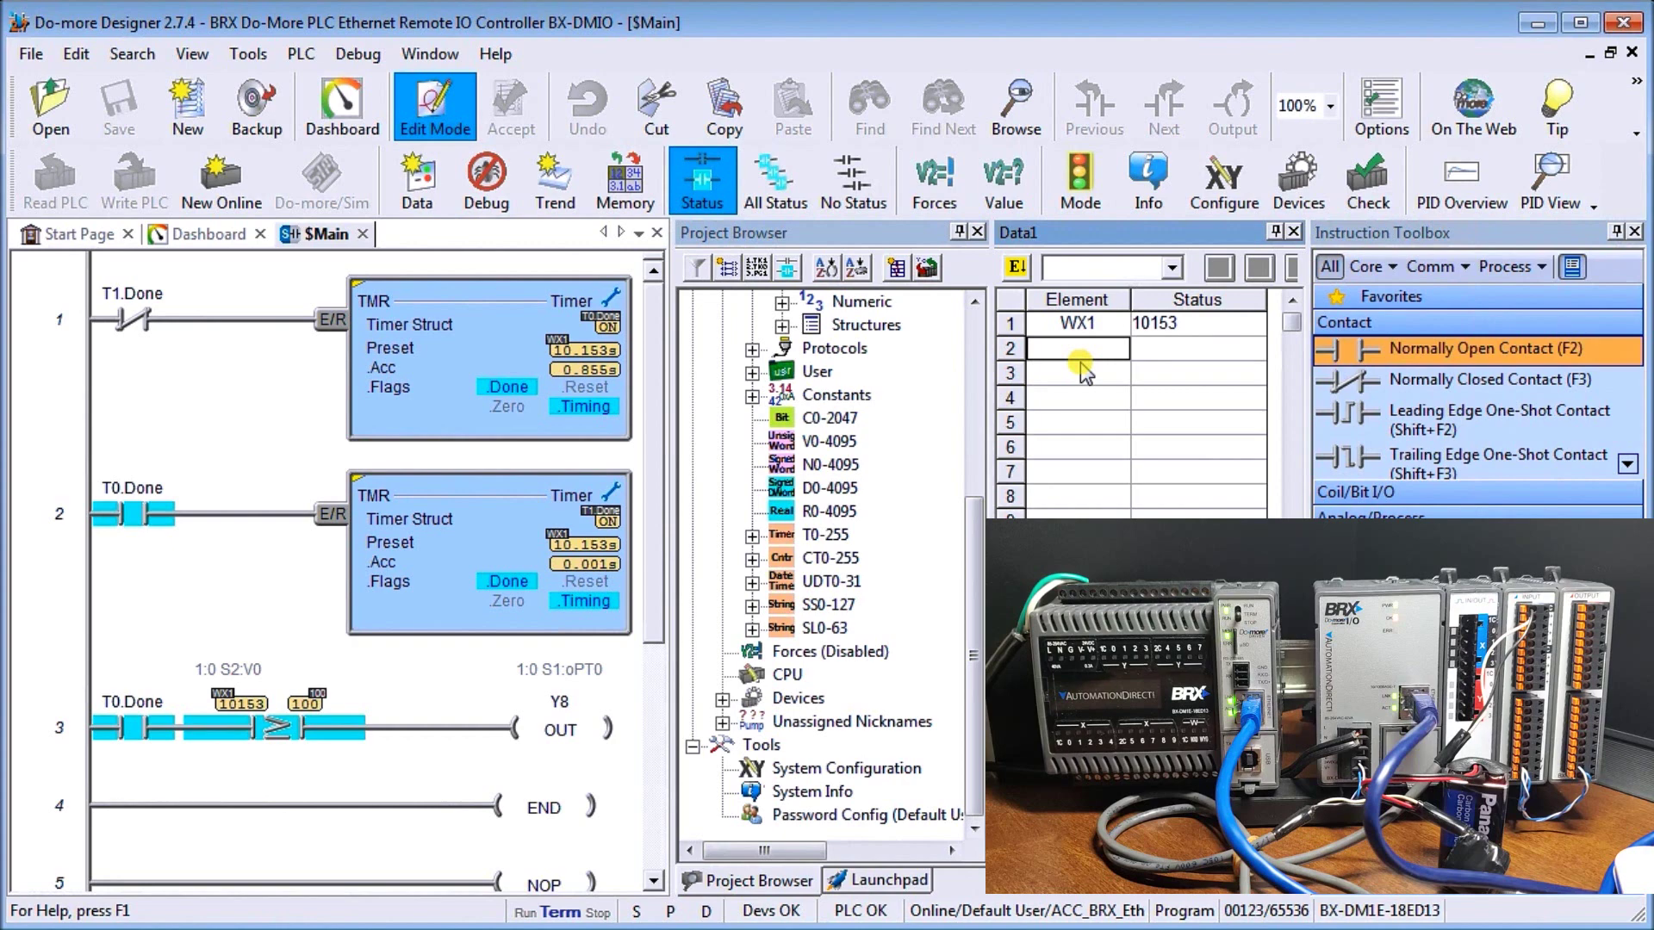
pyautogui.write('Y')
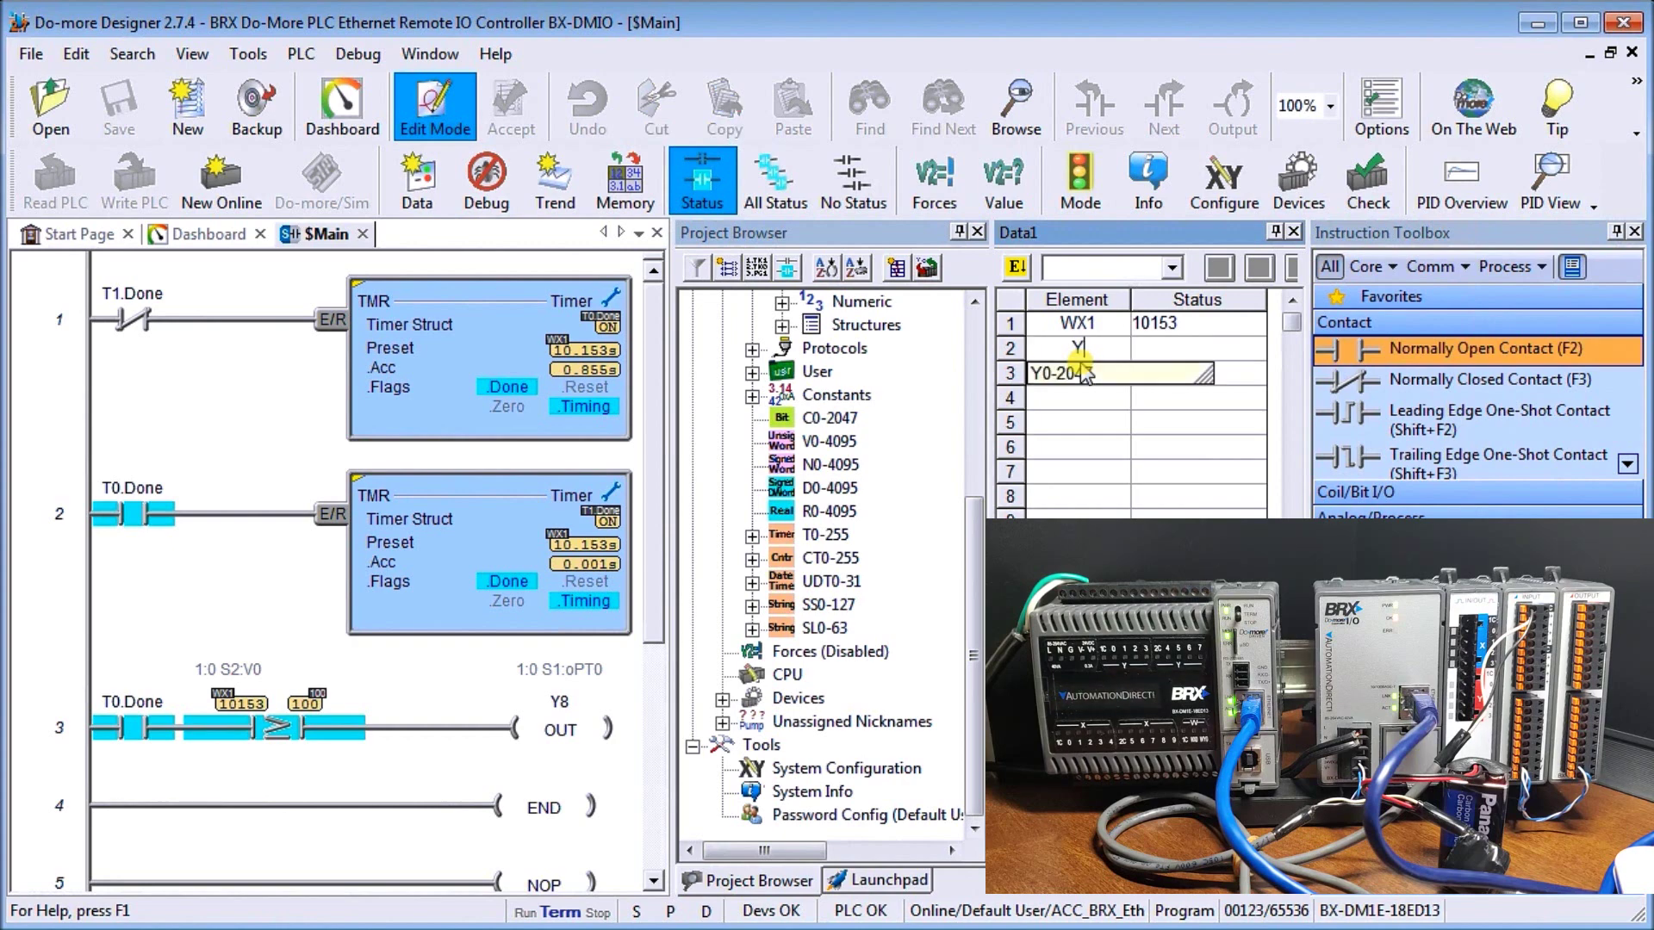
pyautogui.write('8')
pyautogui.press('Return')
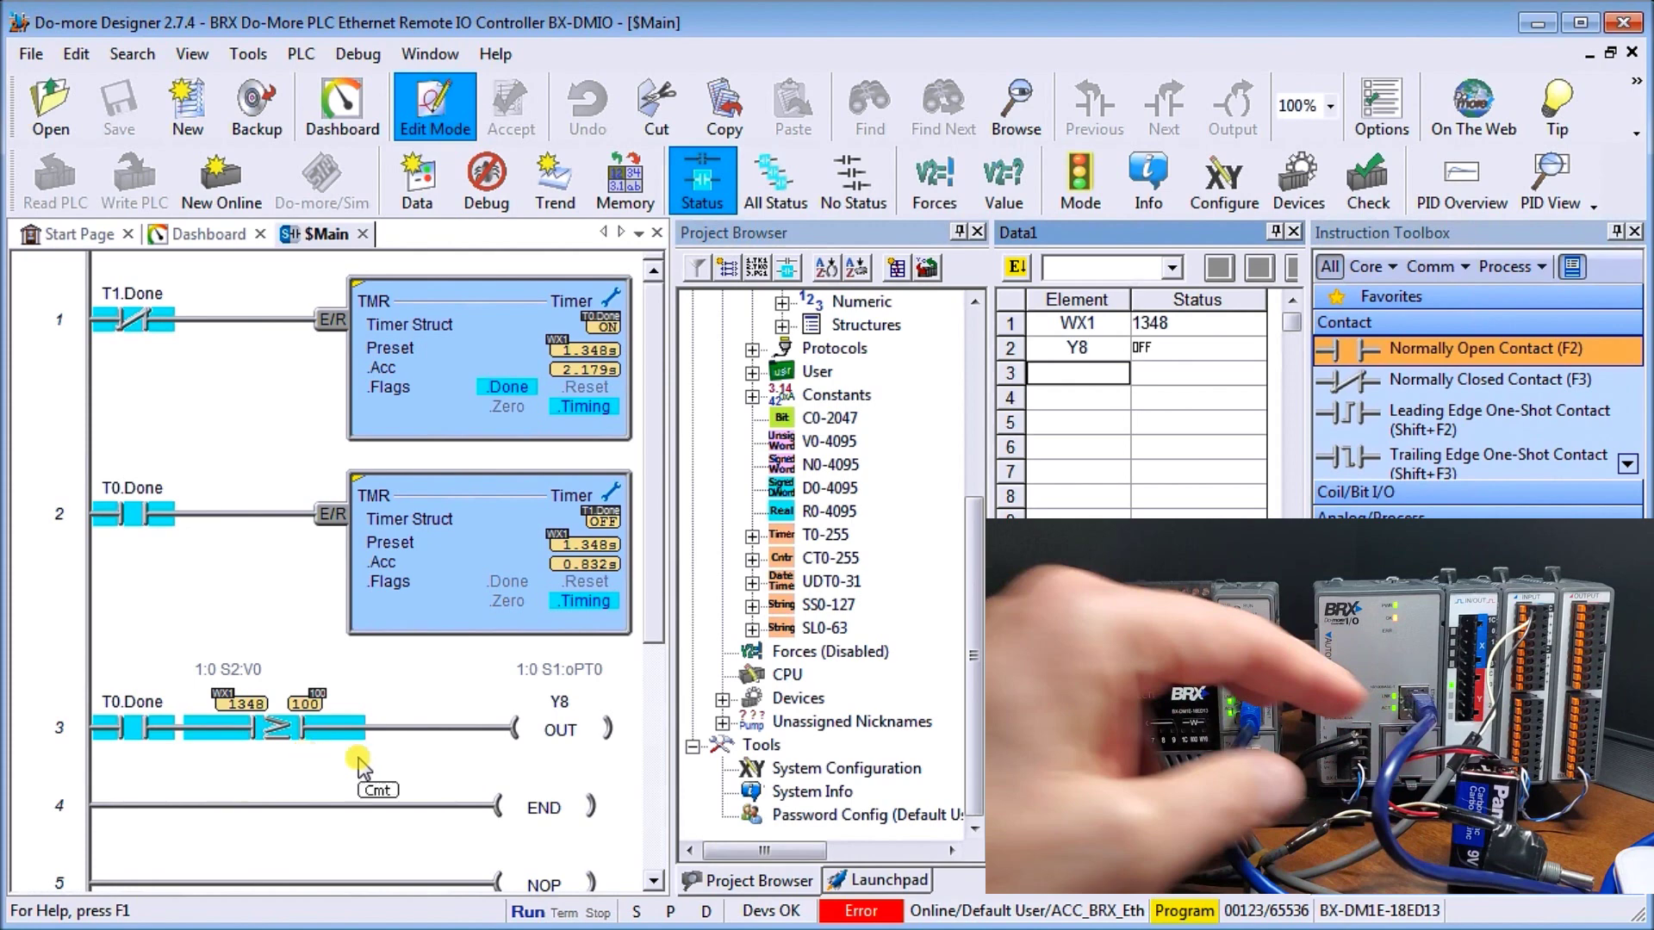
# Review the PLC's error details in the System Information dialog and close it
pyautogui.click(861, 913)
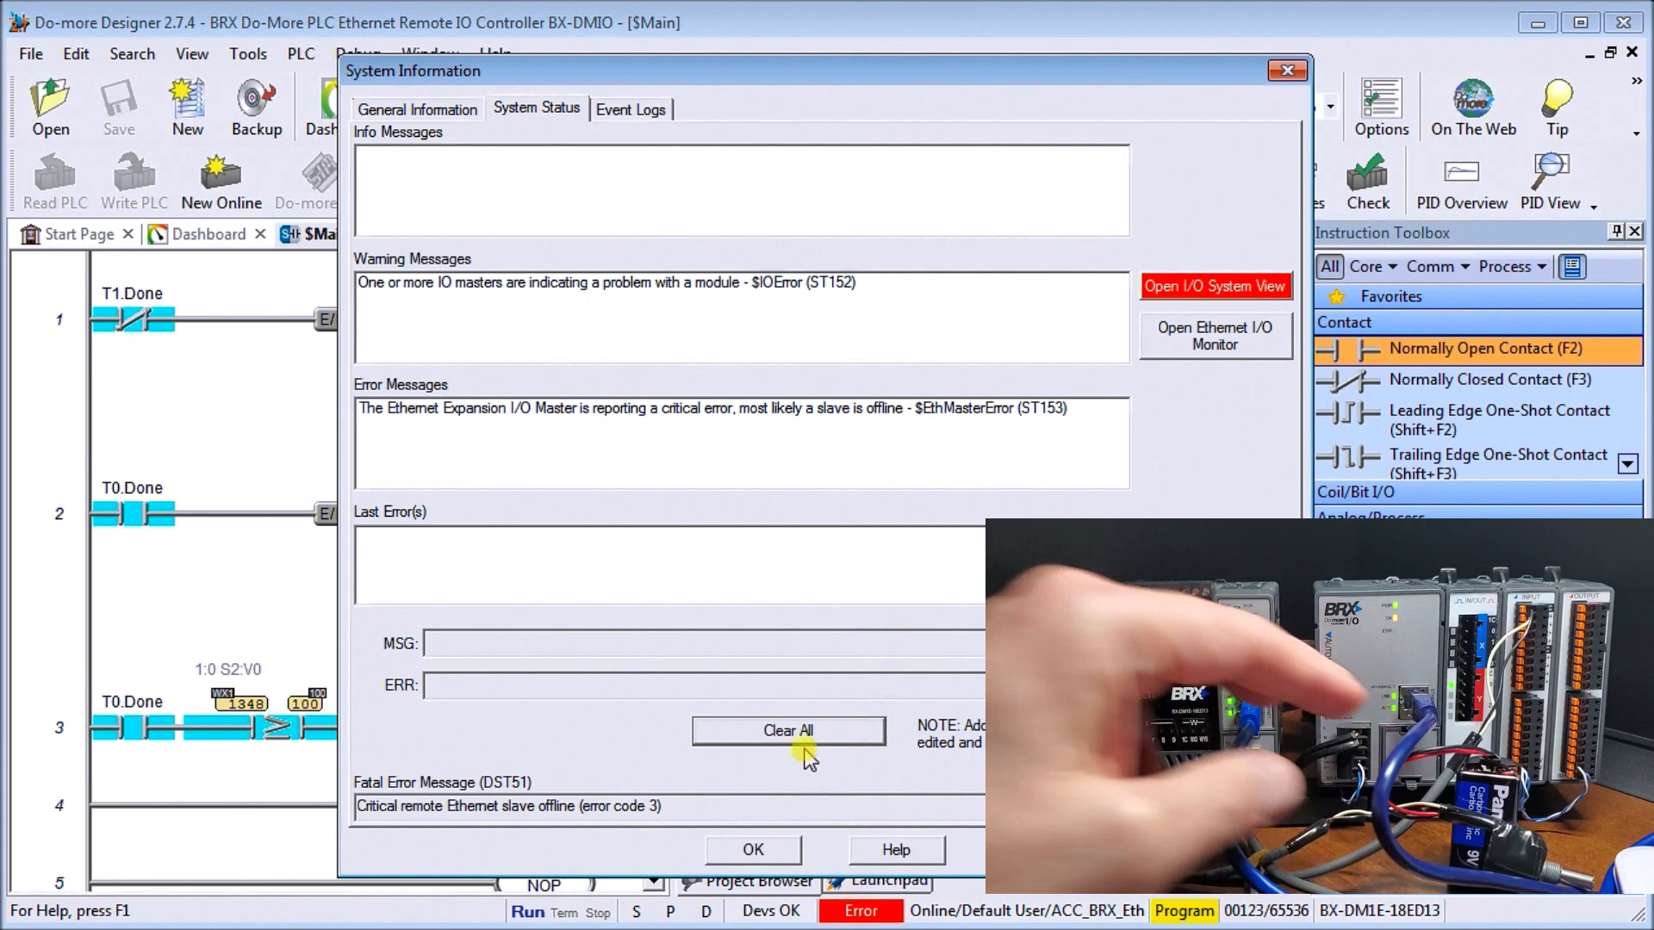
pyautogui.click(755, 850)
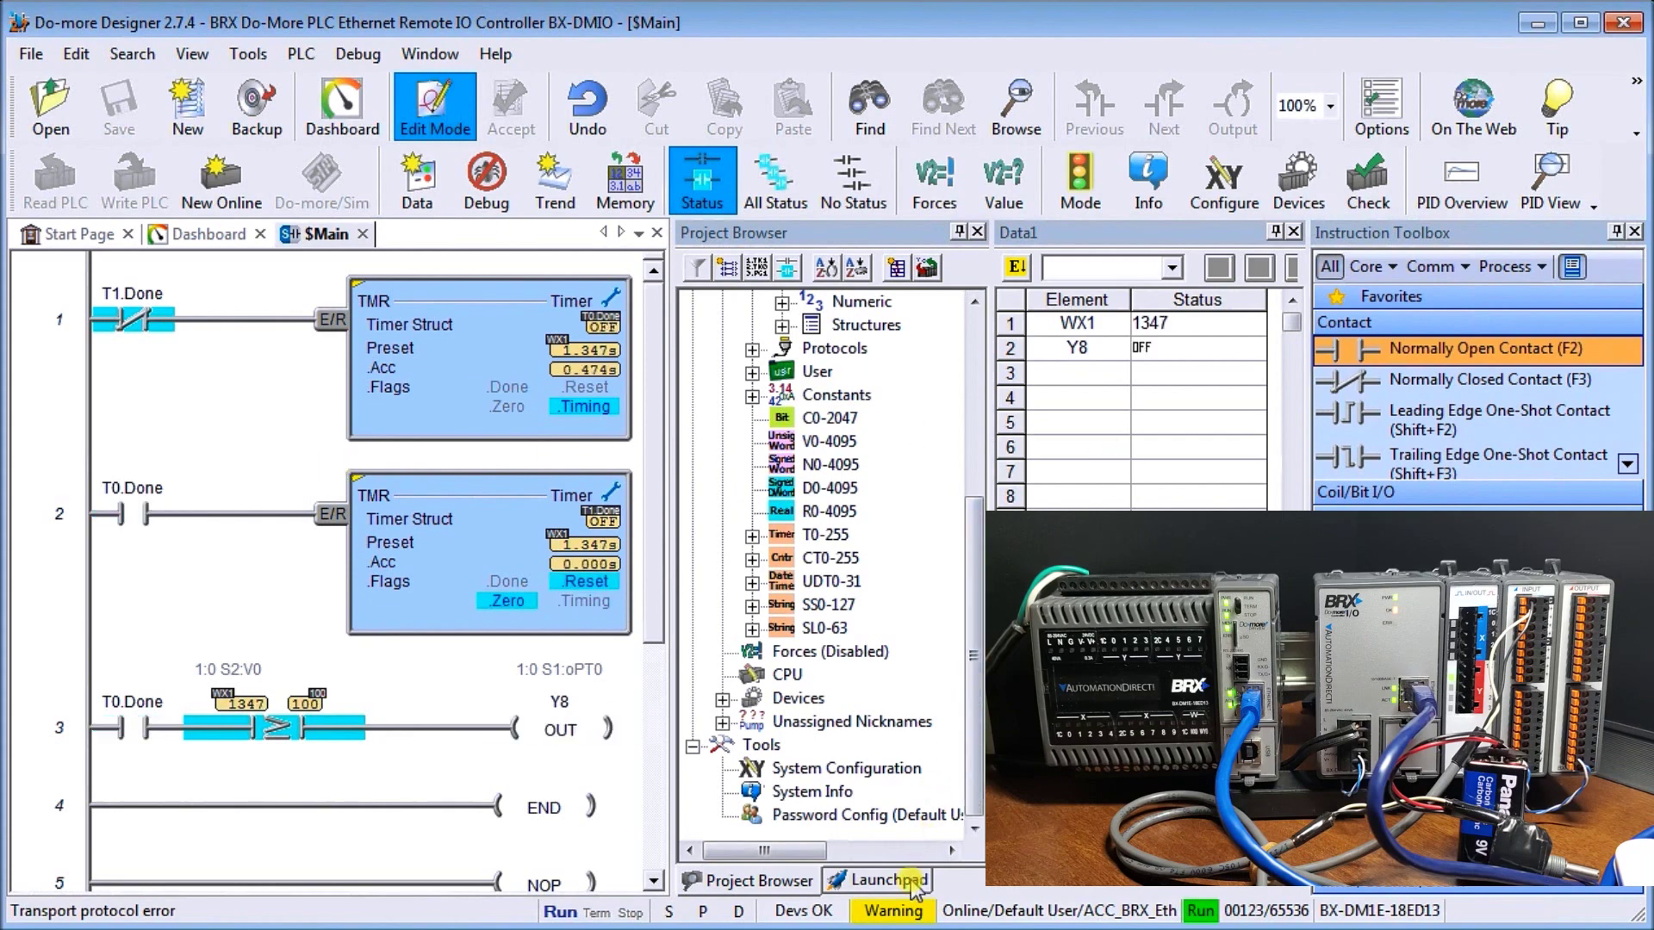
# Review the PLC's warning and inspect slots 3 and 1 and the Ethernet I/O Master in the I/O System view, closing it when done
pyautogui.click(893, 911)
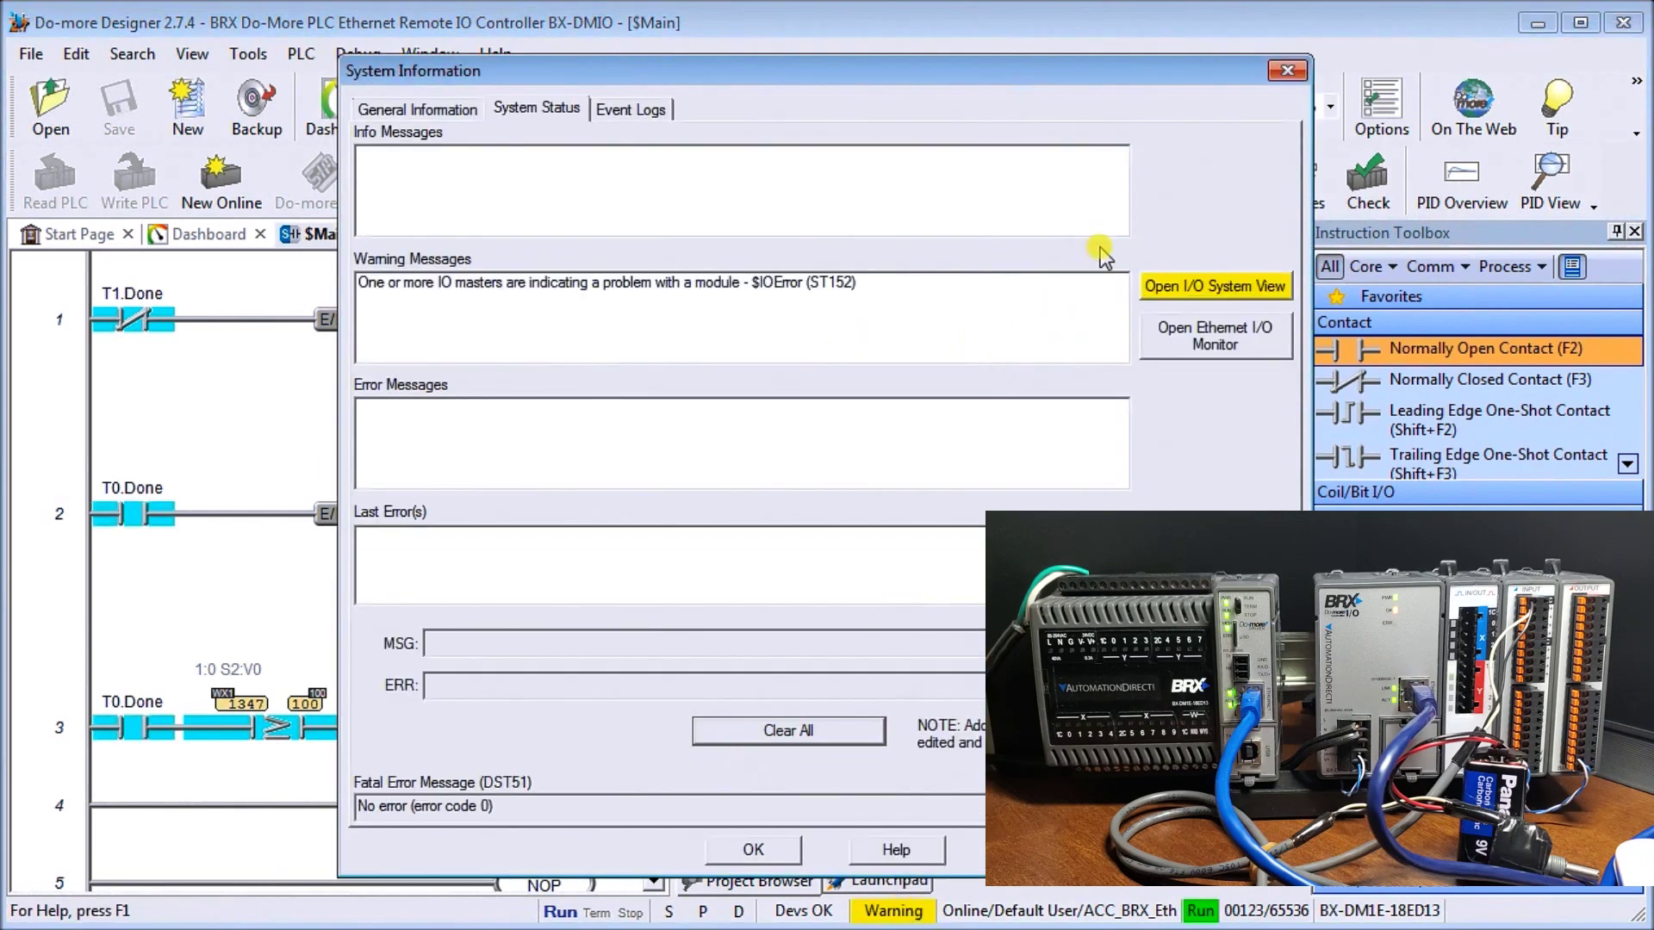
pyautogui.click(1214, 285)
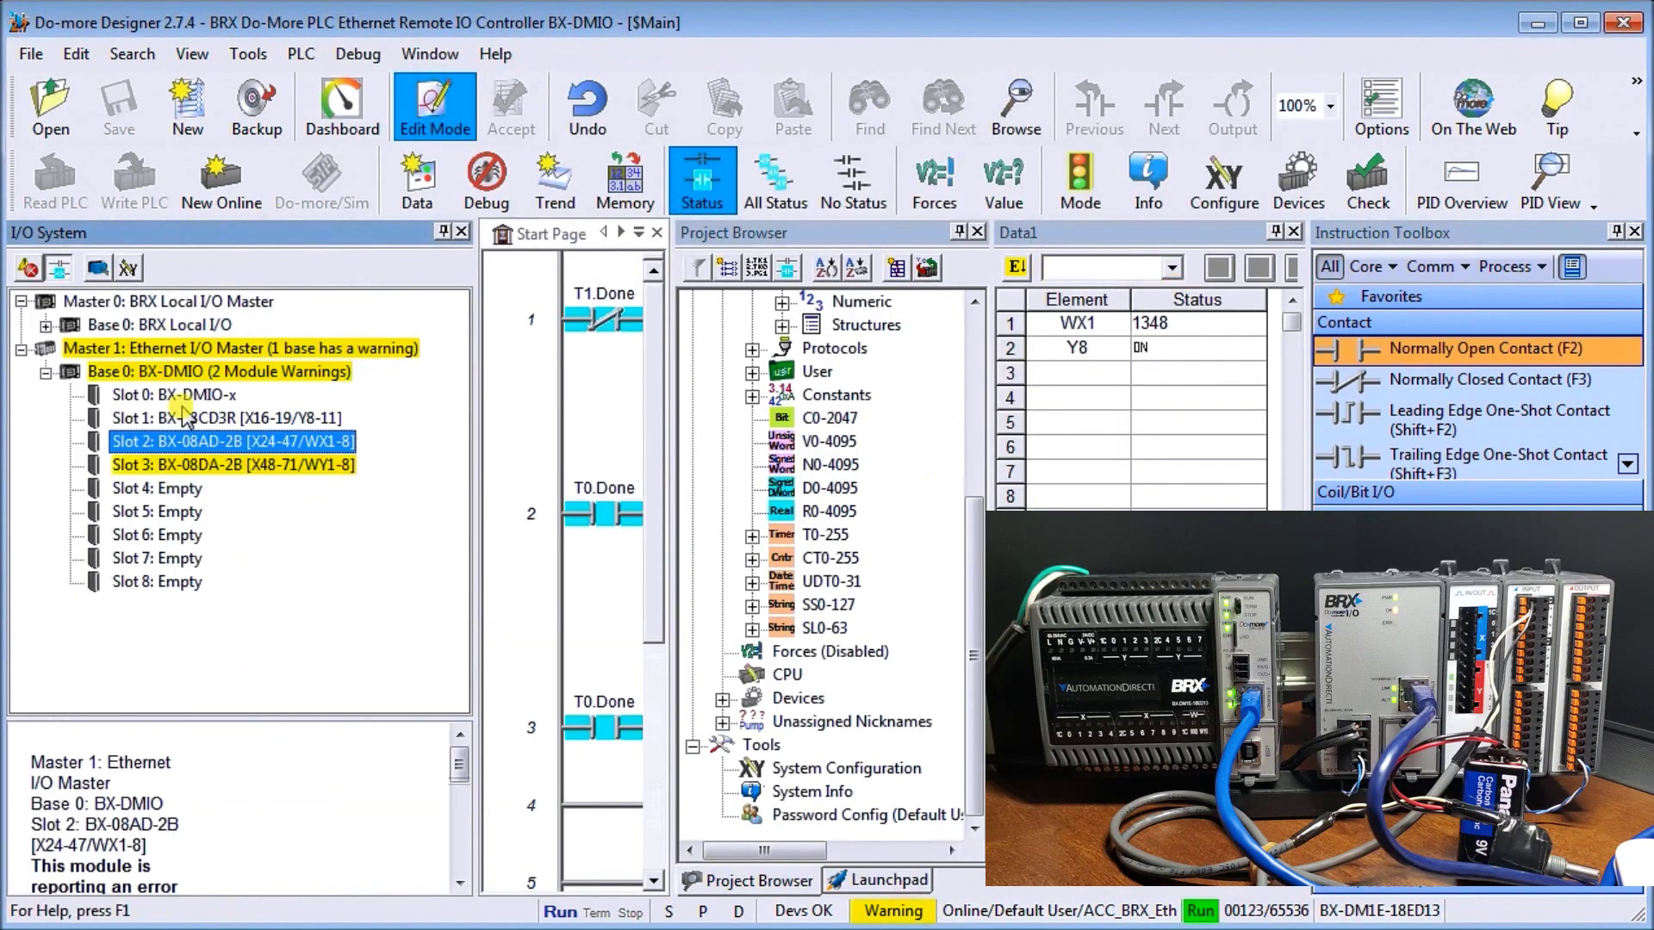
pyautogui.click(211, 468)
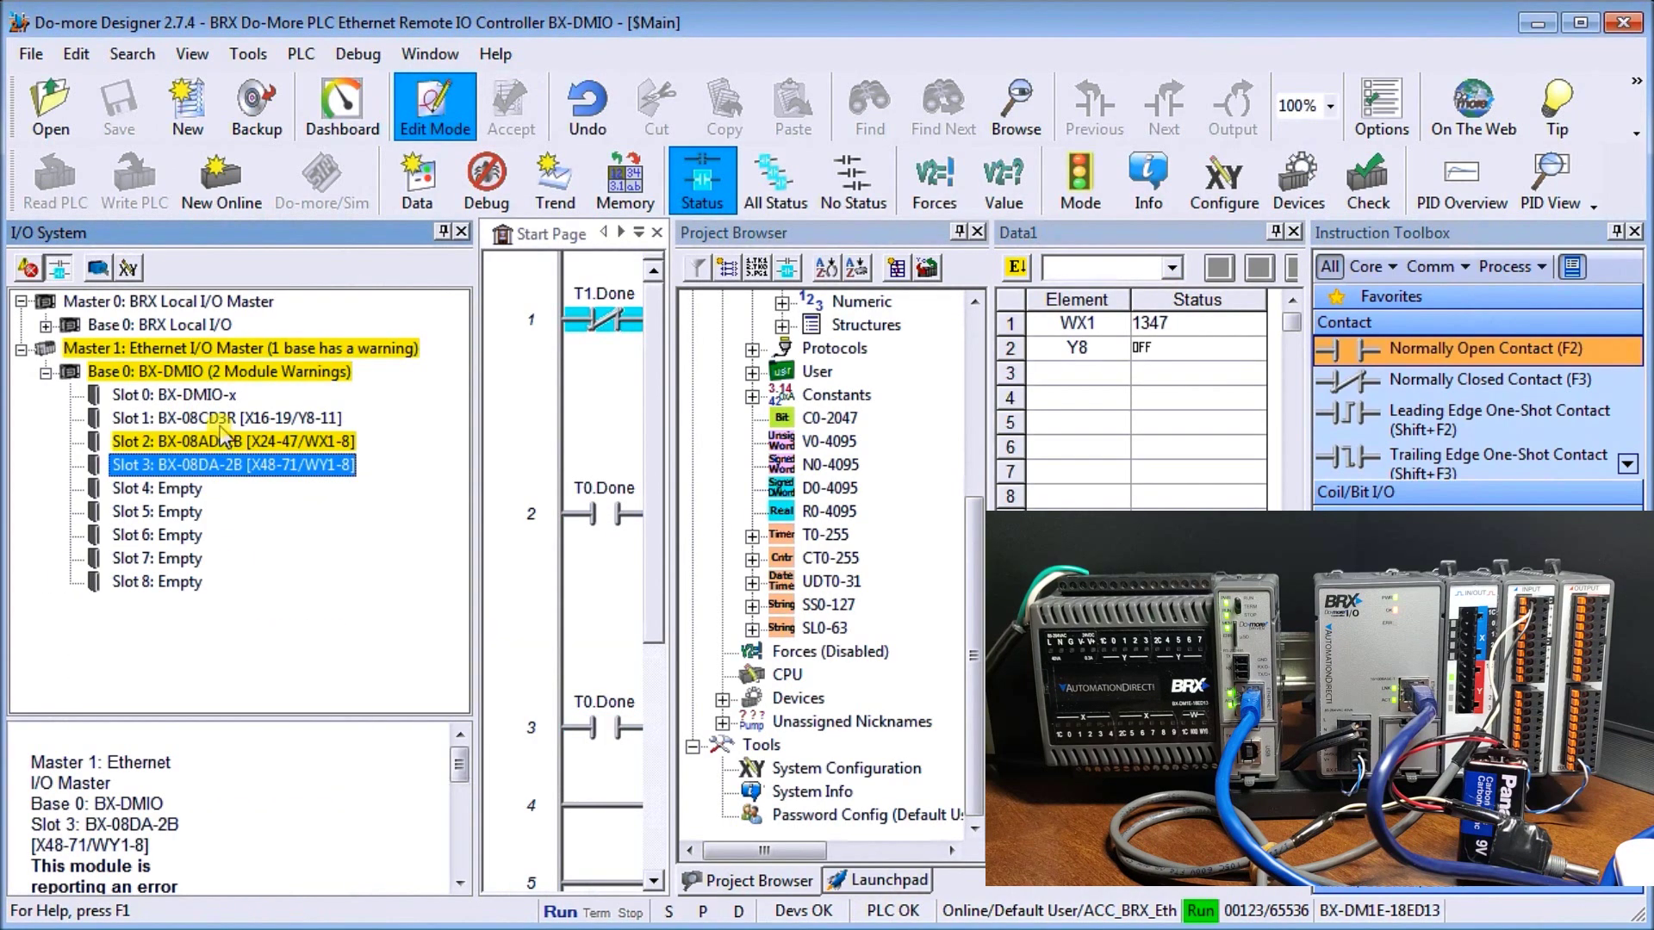
pyautogui.click(221, 421)
pyautogui.click(217, 348)
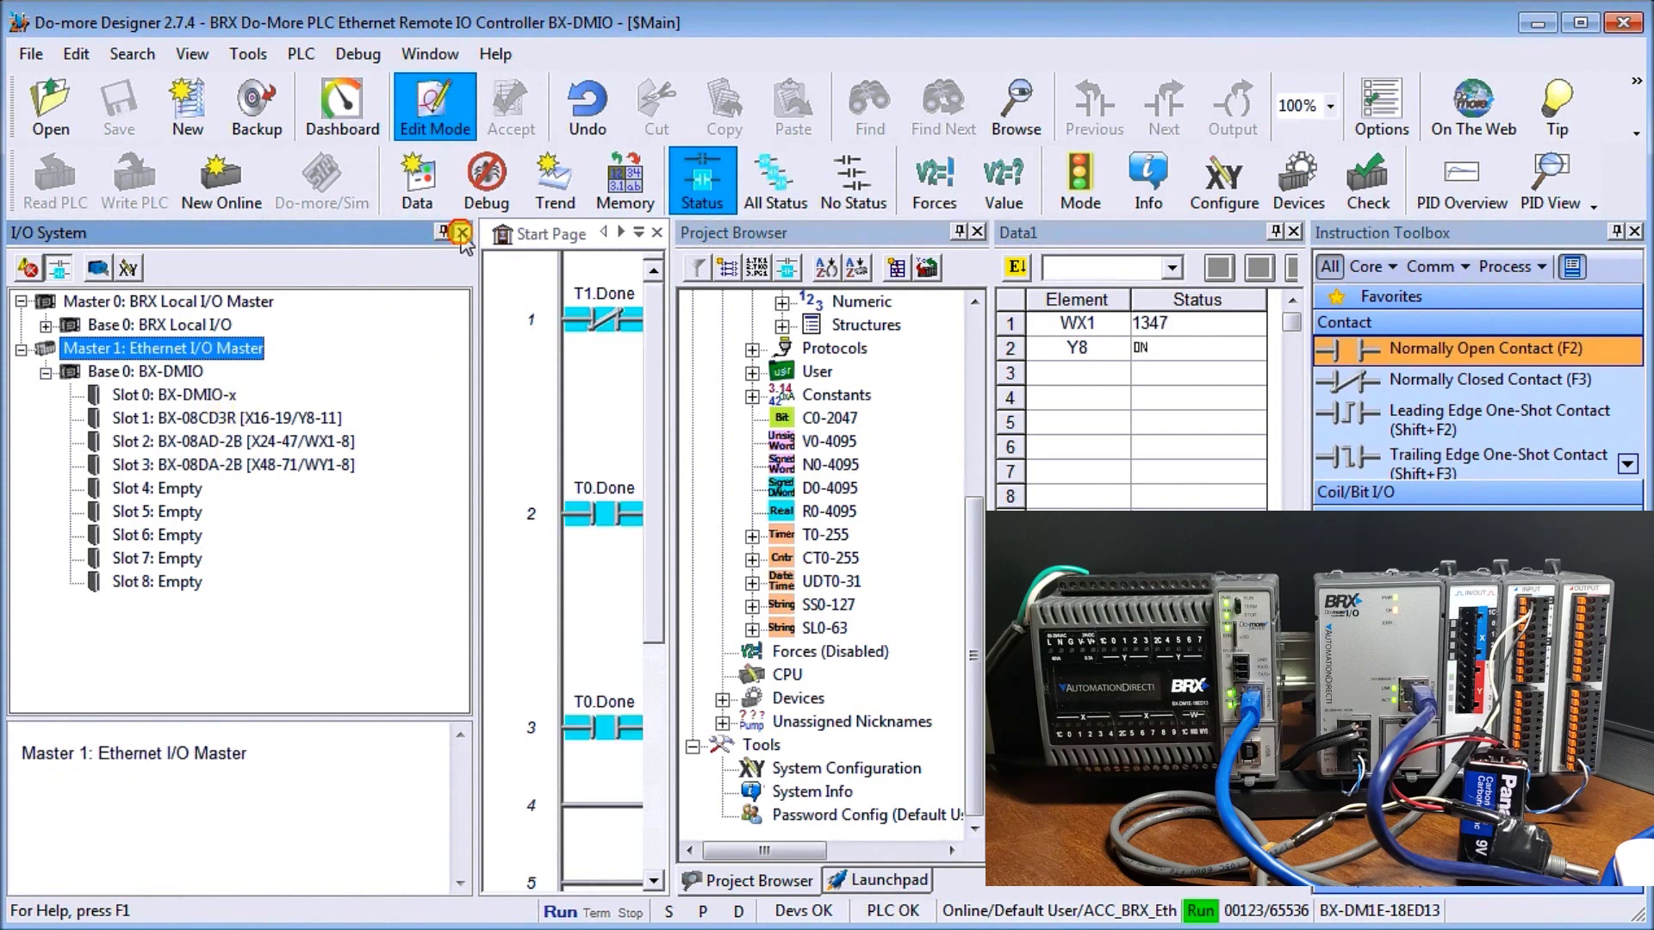
pyautogui.click(462, 233)
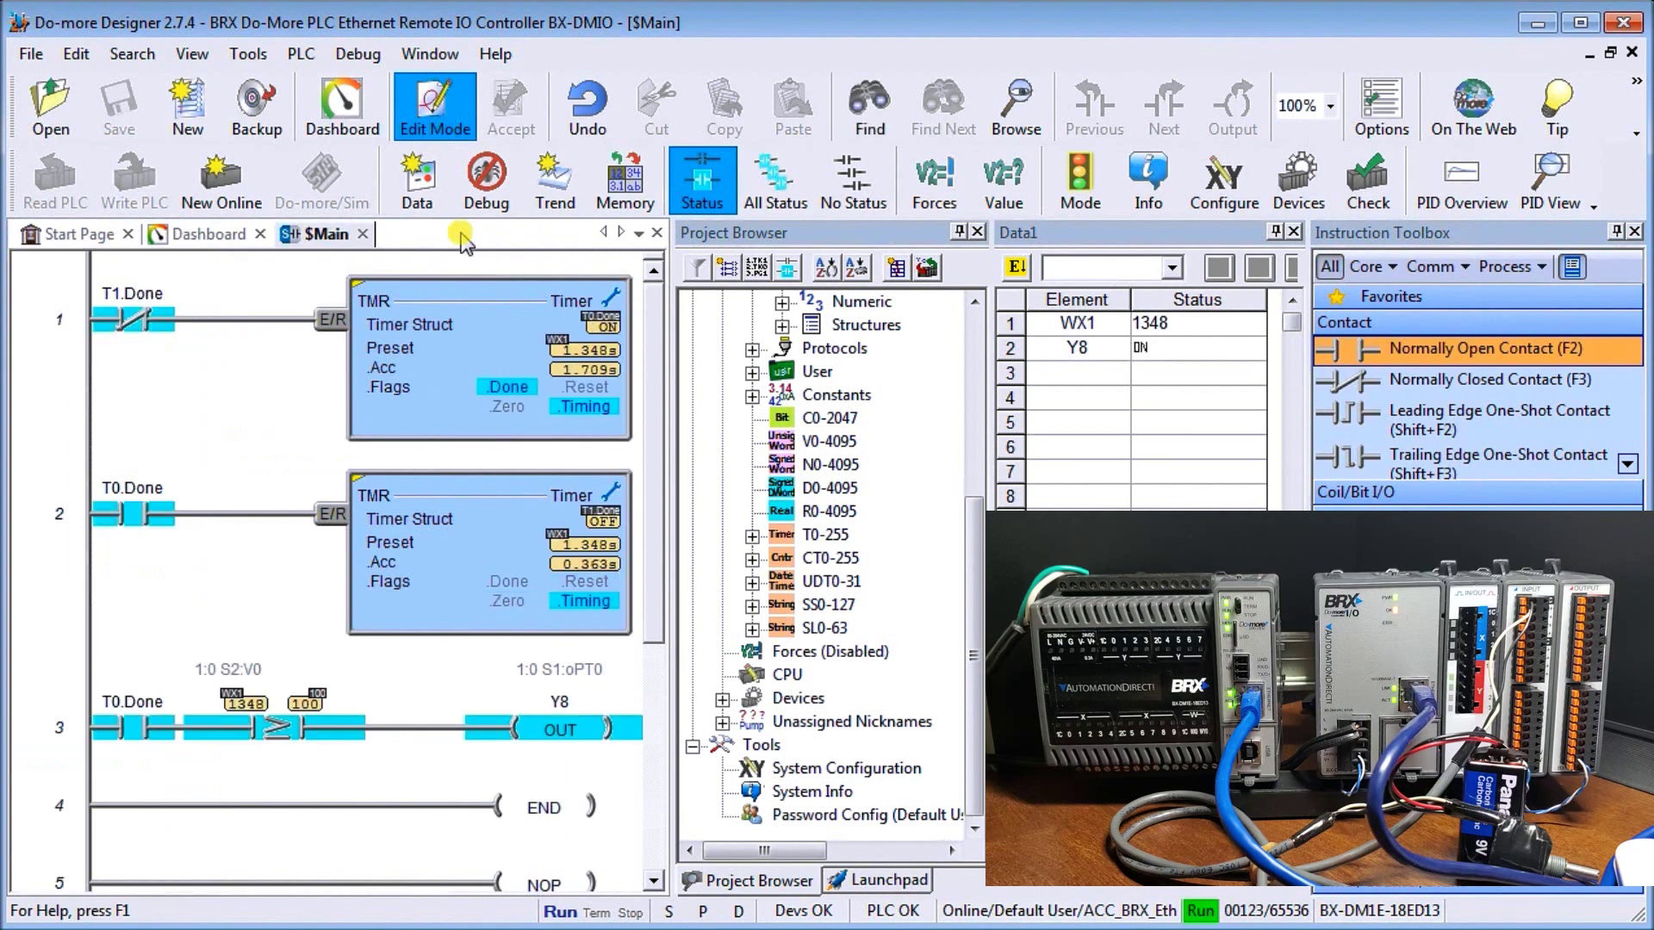